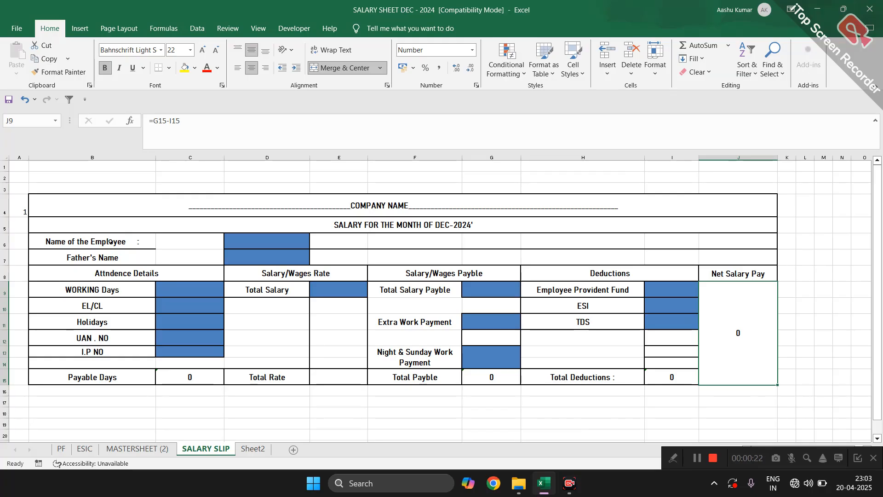
Examine the salary slip's employee name, father's name and attendance fields, including the Payable Days formula and the UAN and I.P number cells
click(247, 241)
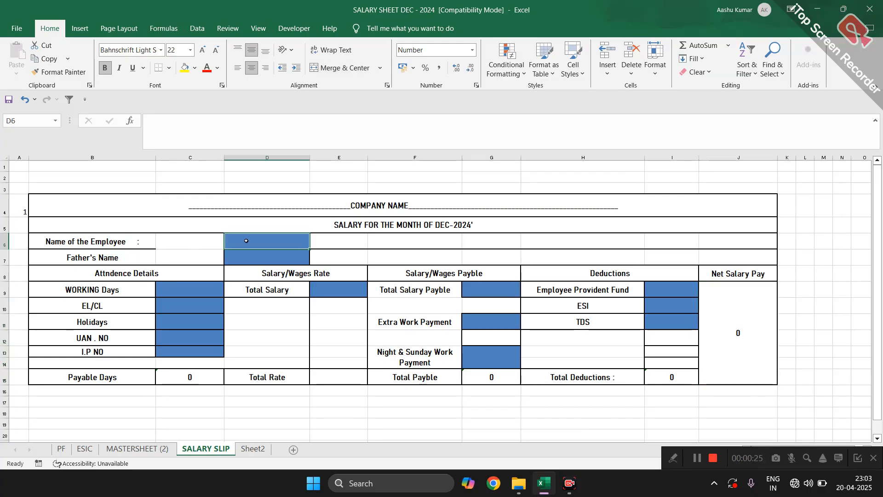
click(283, 260)
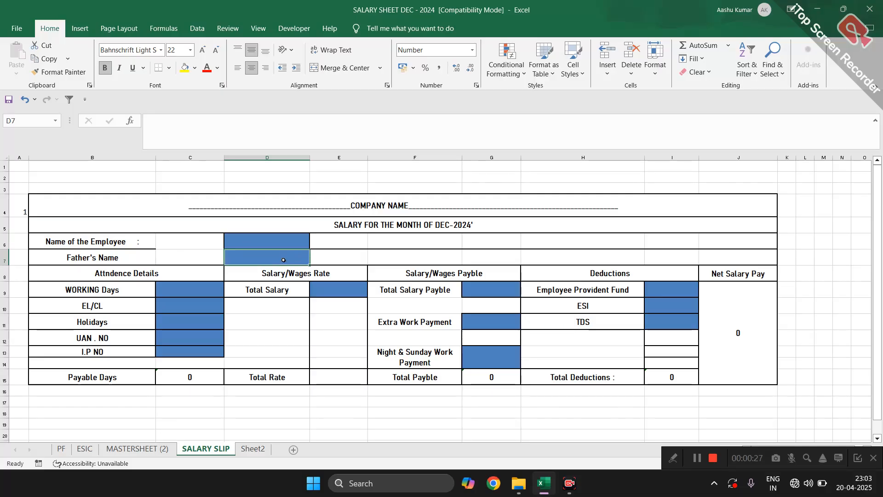
click(185, 293)
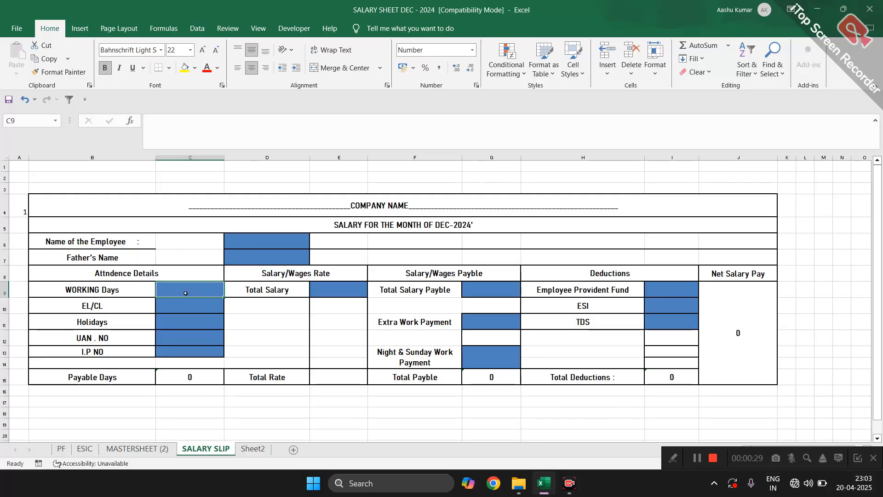
click(145, 273)
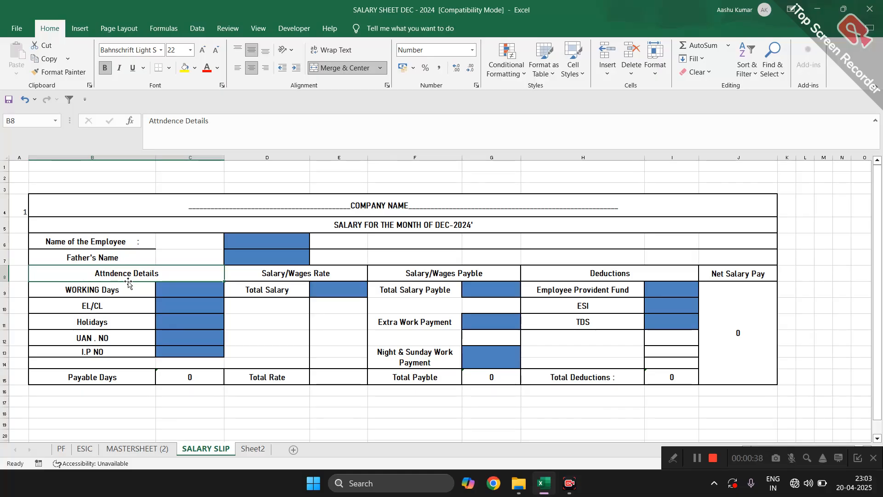
drag(167, 287, 171, 326)
click(175, 378)
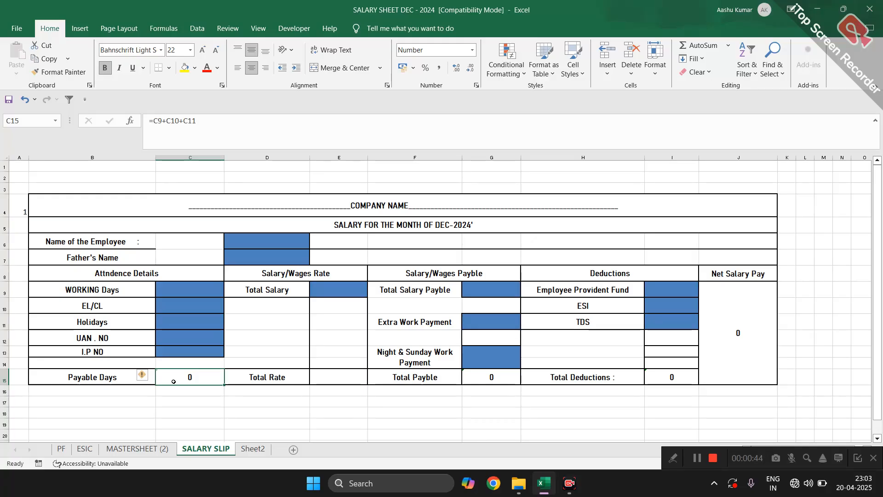
click(183, 338)
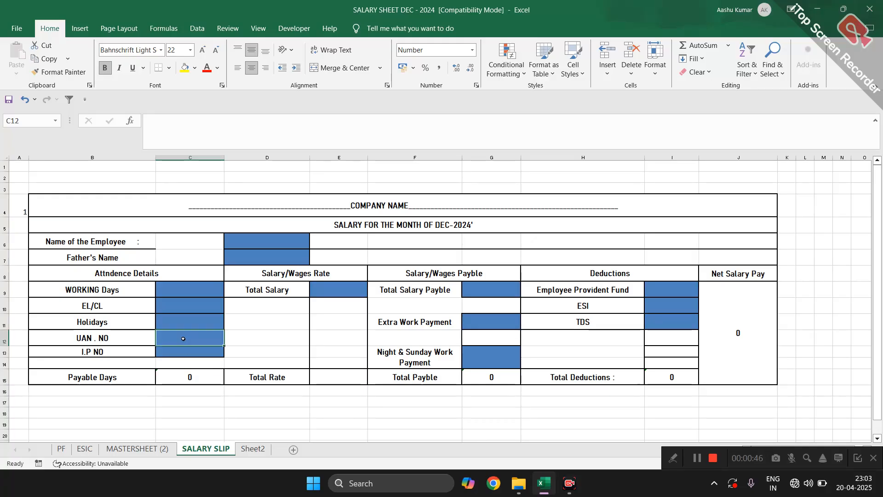
click(178, 351)
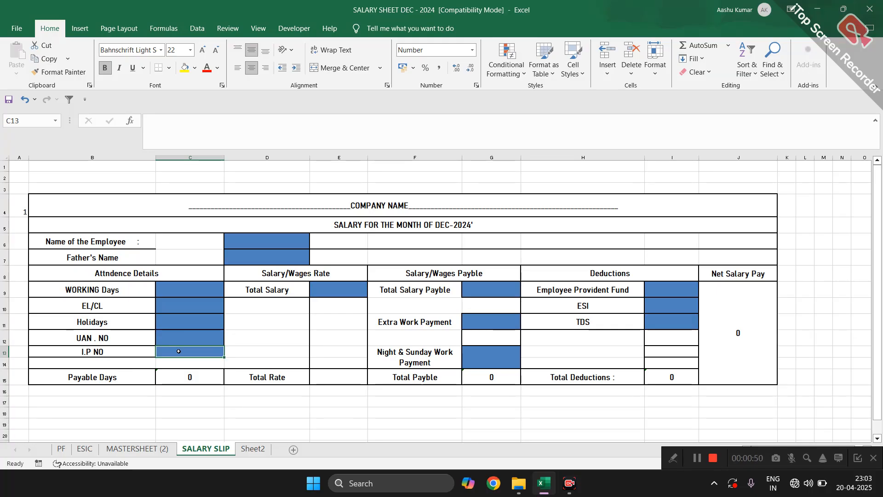
click(98, 351)
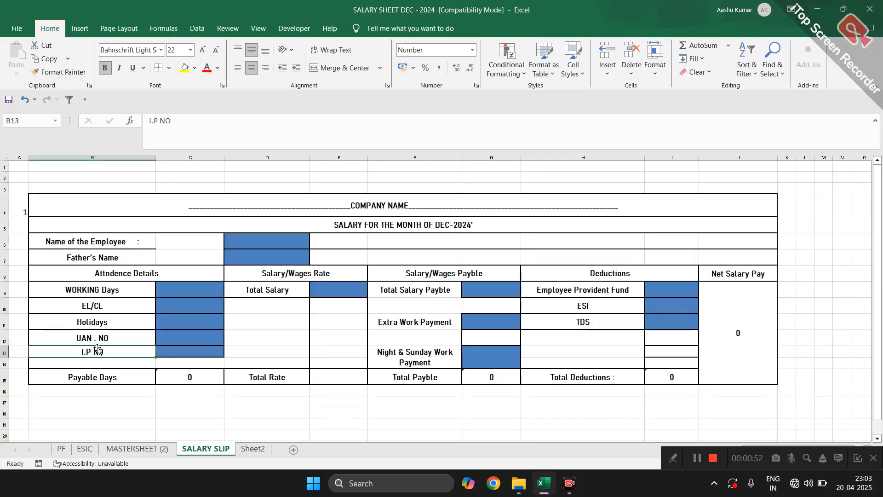
click(170, 339)
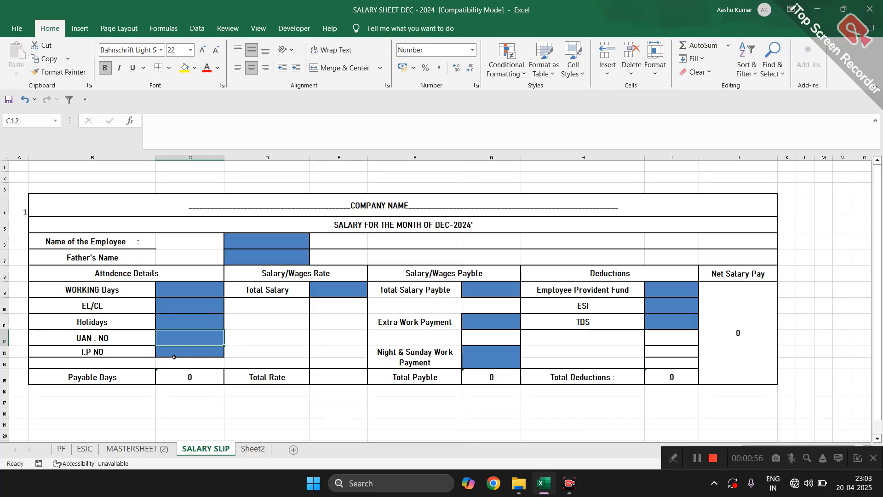
click(175, 355)
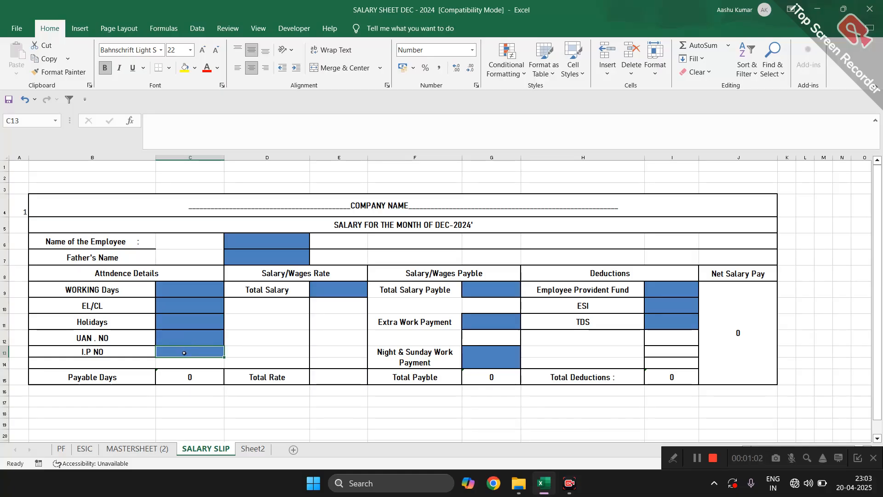
Examine the Salary/Wages Rate and Salary/Wages Payable sections of the salary slip, including the Total Payable formula
click(299, 275)
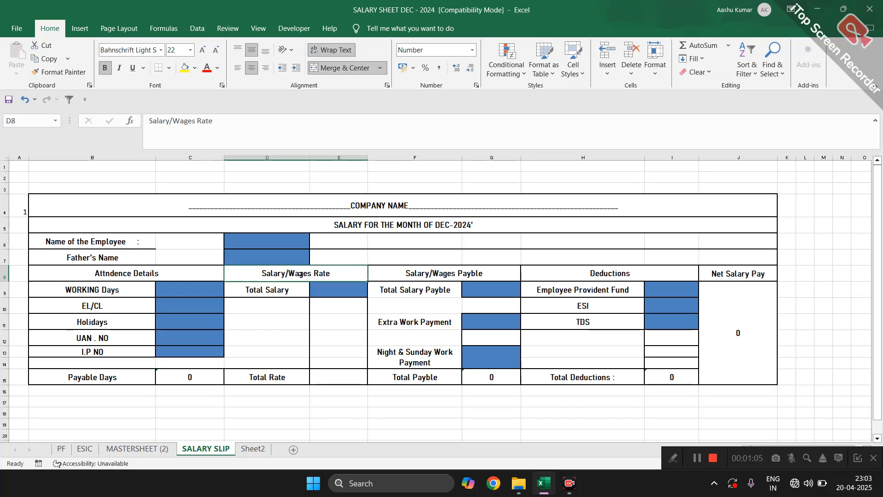
click(332, 288)
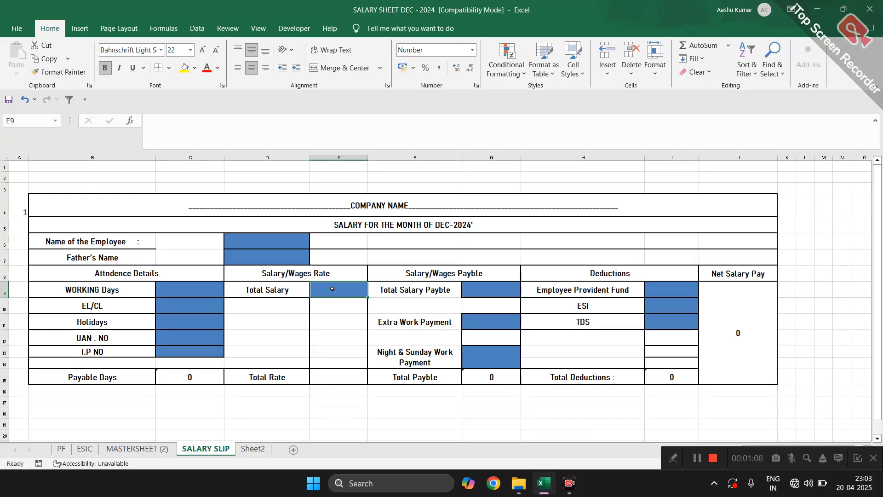
click(471, 271)
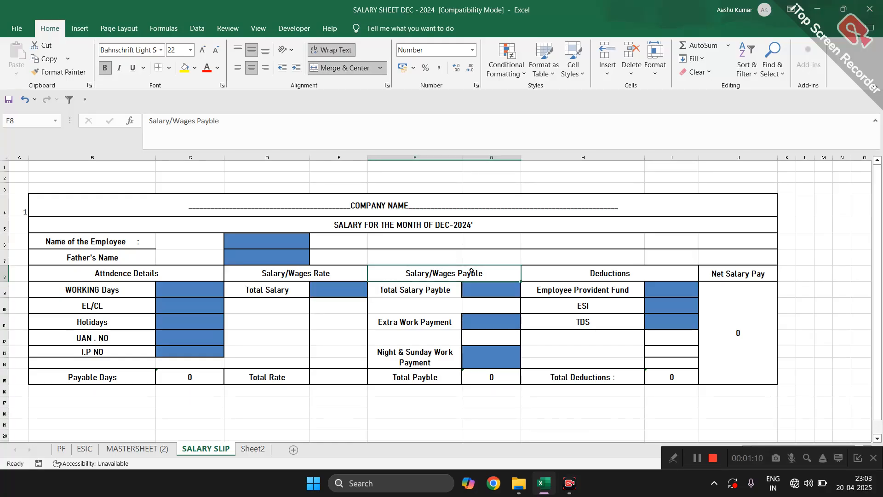
click(484, 292)
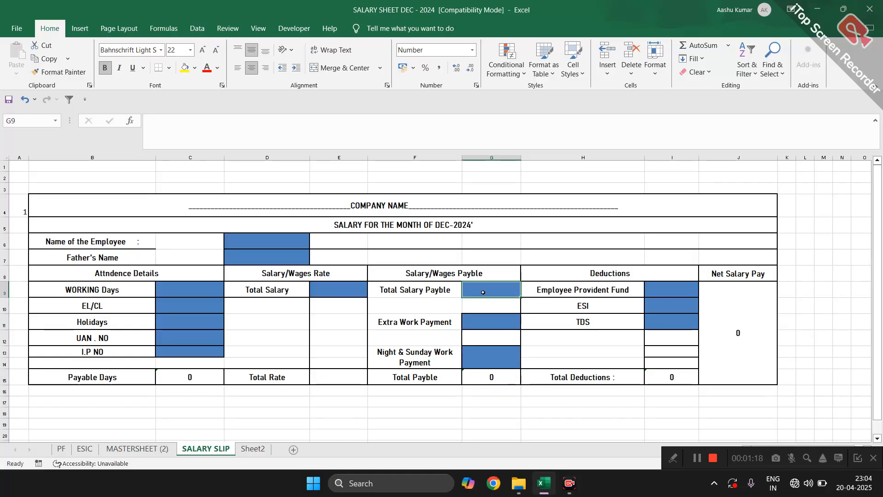
click(486, 323)
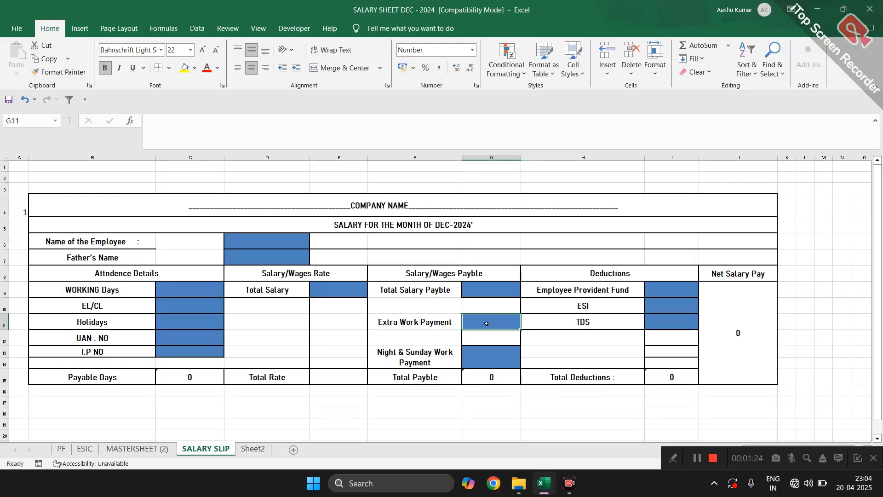
click(479, 355)
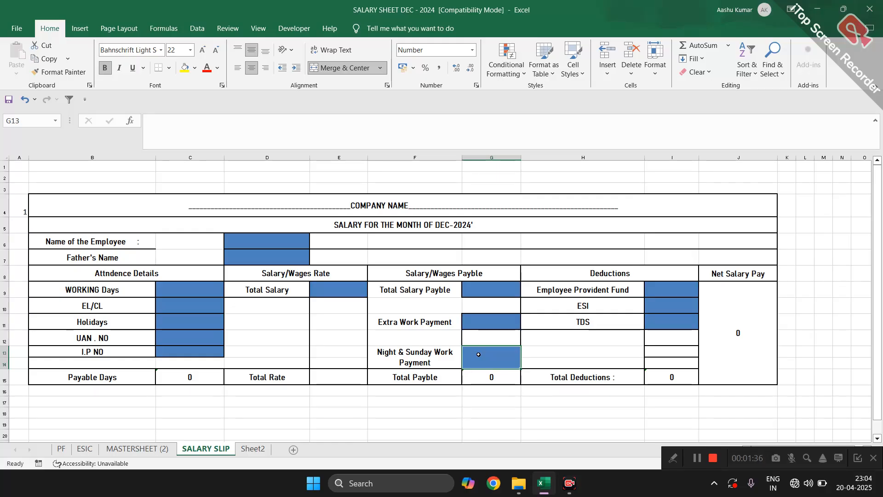
double_click(487, 379)
key(Escape)
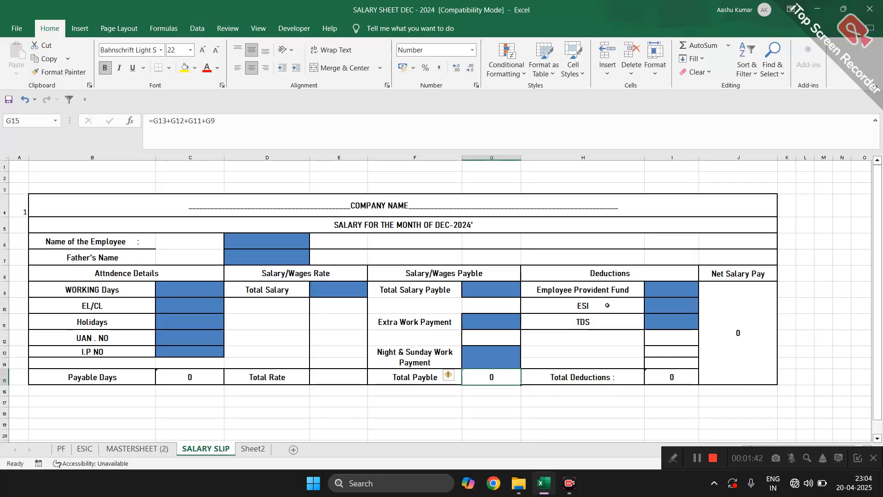
Examine the Employee Provident Fund, ESI and TDS deduction fields and the formulas for Total Deductions and Net Salary Pay
click(618, 273)
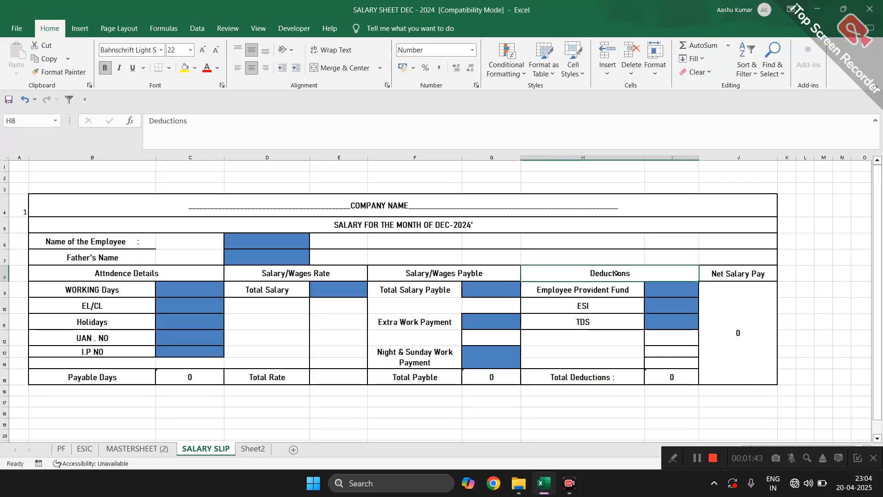
click(680, 289)
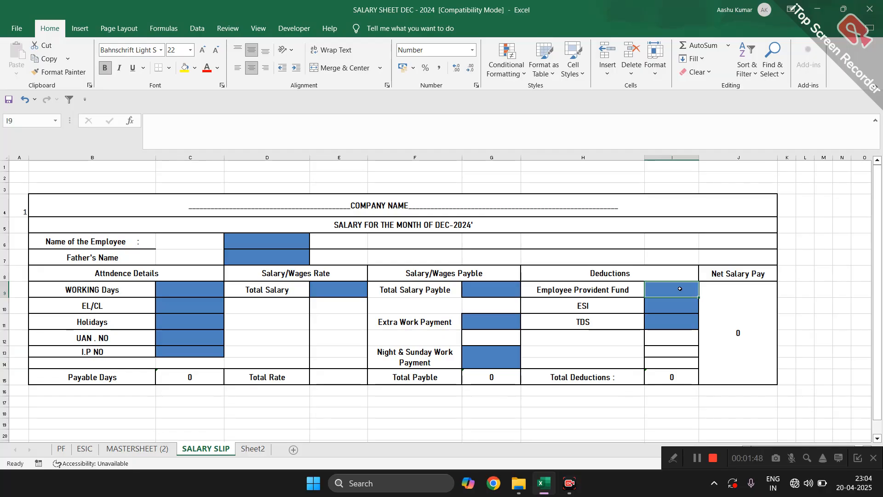
click(675, 302)
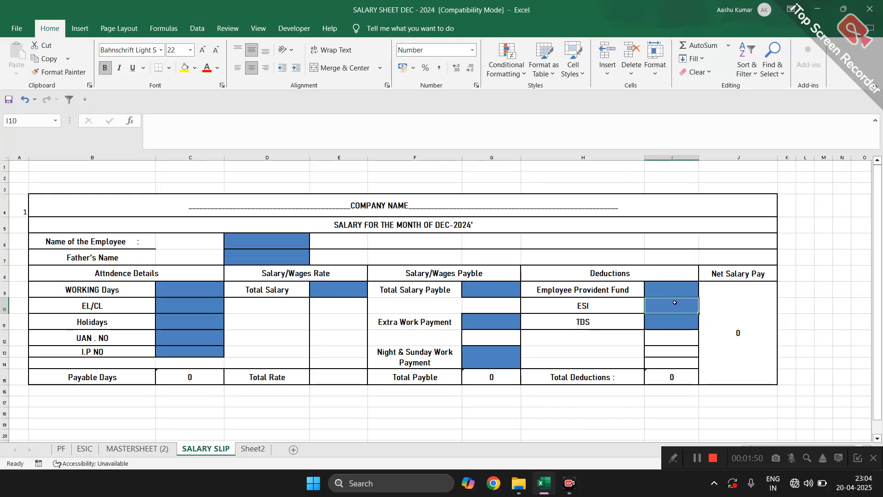
click(663, 321)
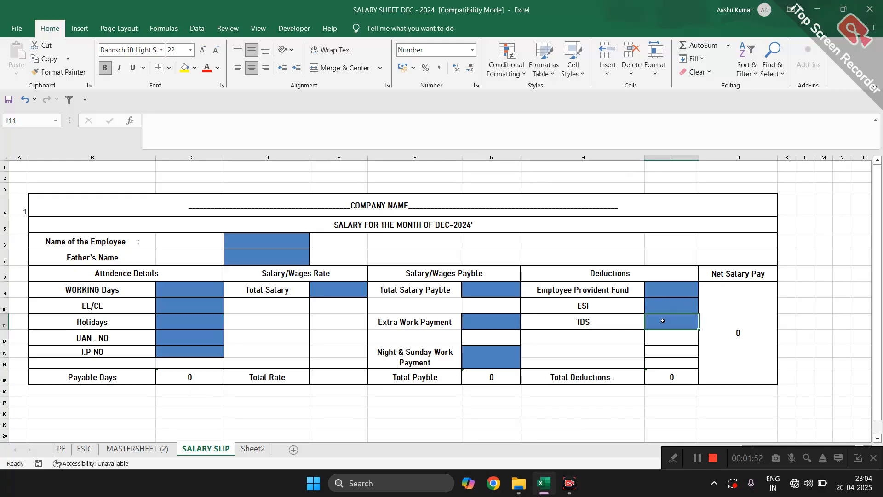
drag(676, 285, 672, 322)
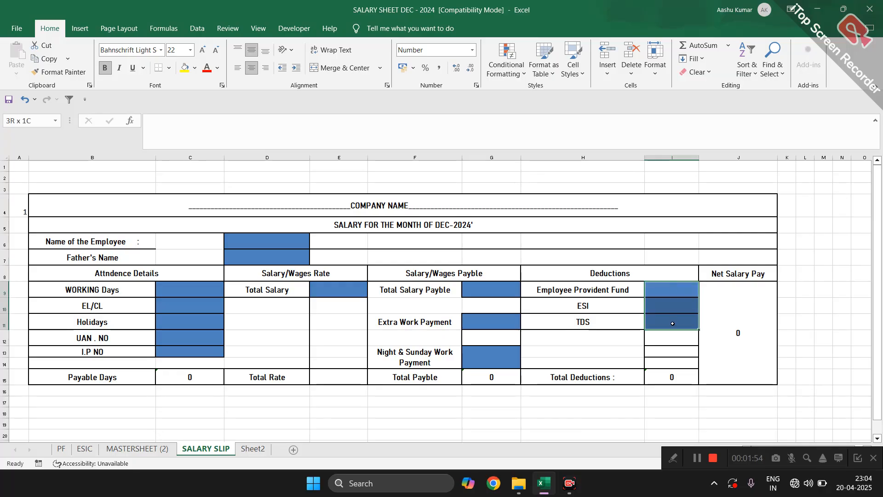
click(665, 376)
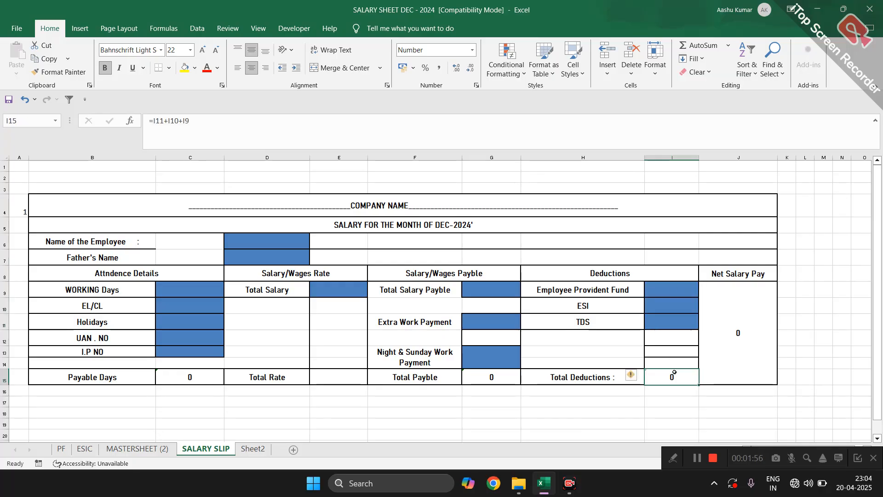
click(718, 323)
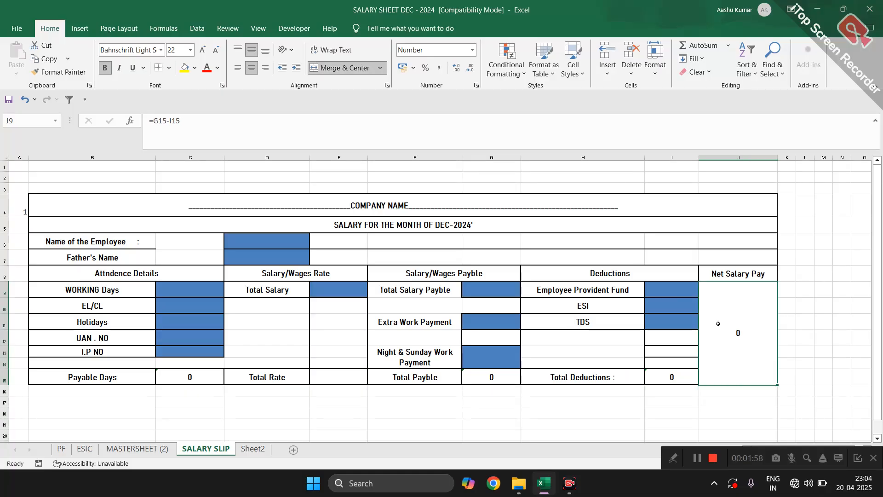
click(493, 377)
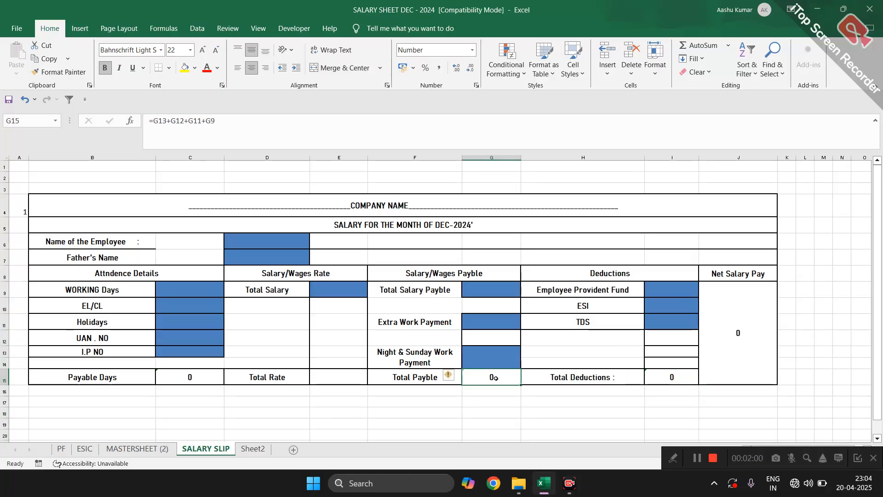
click(662, 373)
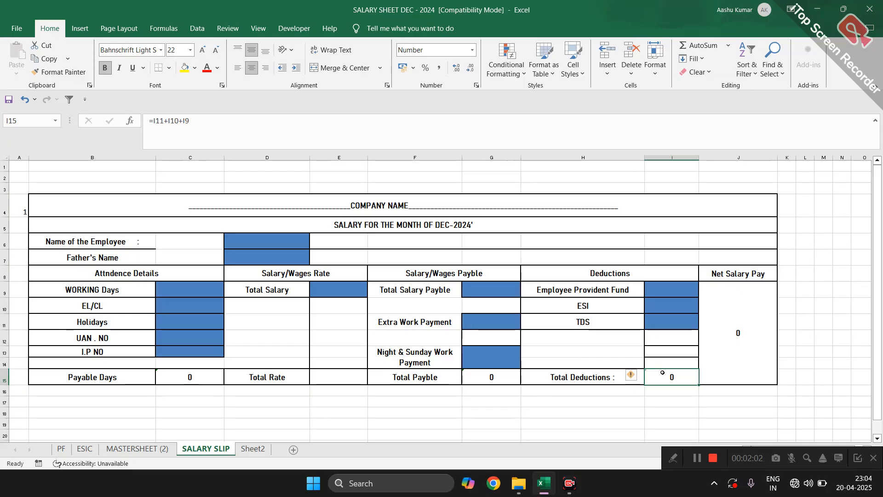
click(731, 321)
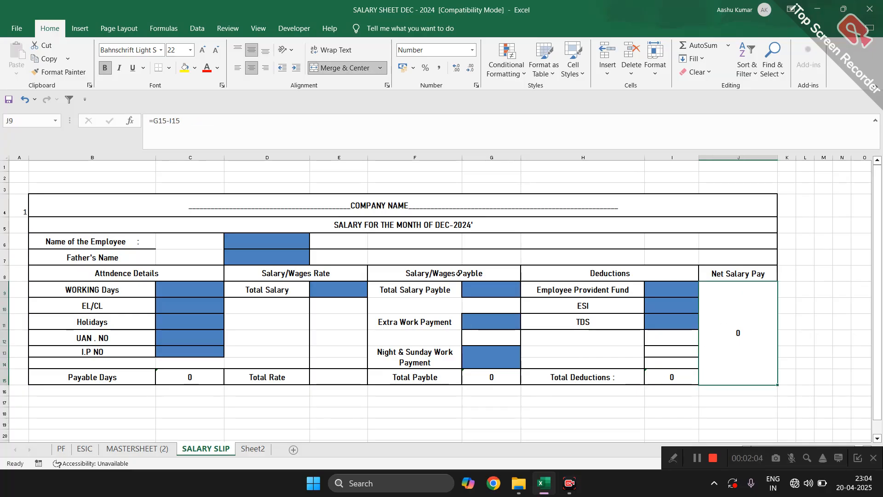
Review the MASTERSHEET (2) columns from UAN, ESIC and employee details across to the attendance, overtime, salary and PF wage data
click(138, 449)
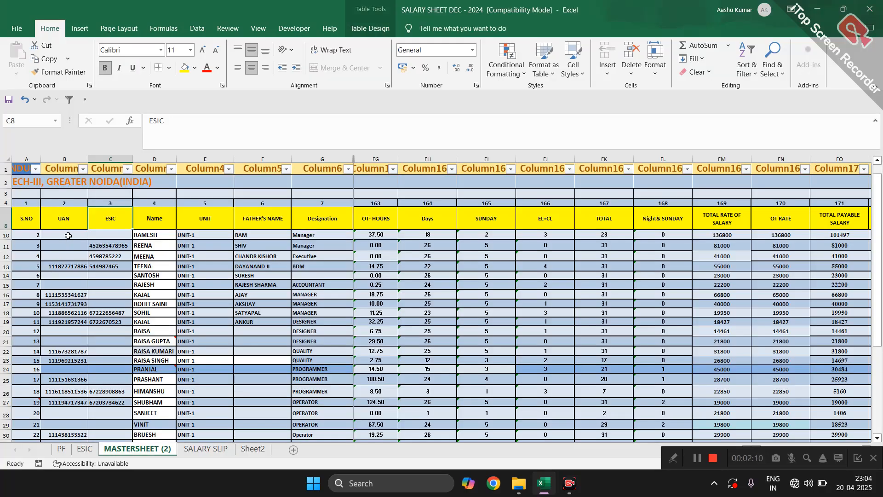
click(65, 159)
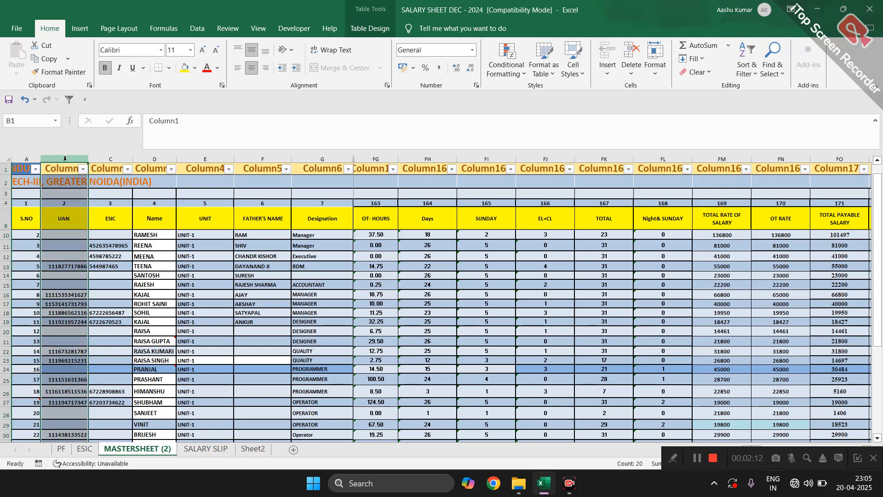
click(65, 266)
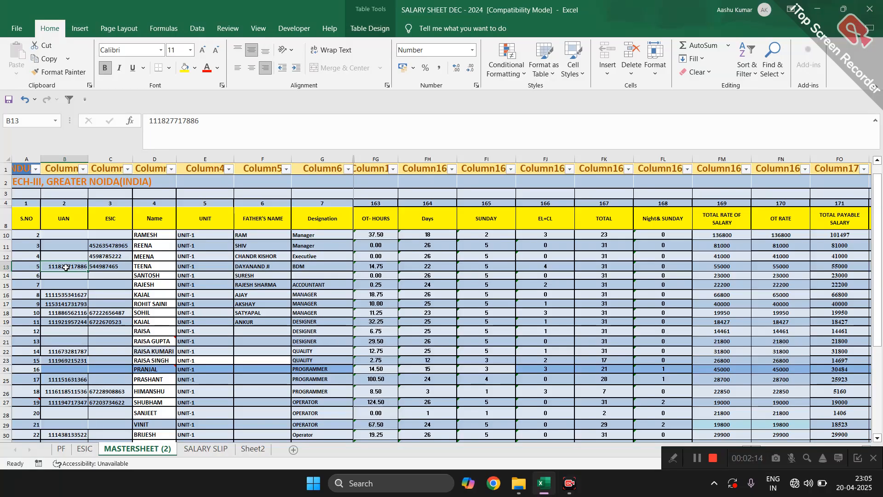
click(112, 238)
click(133, 237)
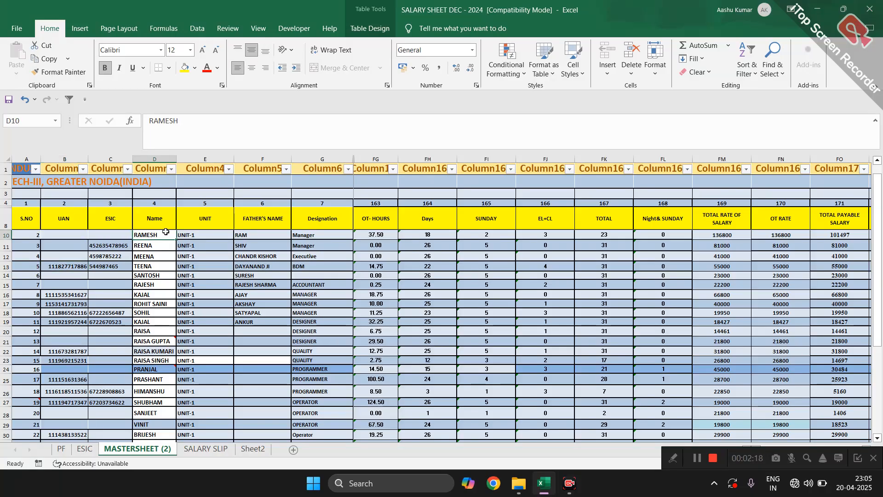
click(194, 240)
click(238, 234)
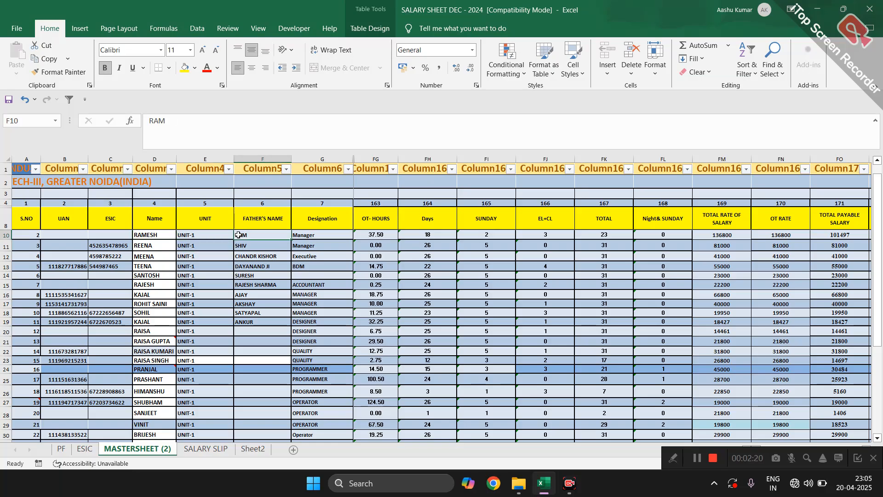
click(304, 235)
click(372, 234)
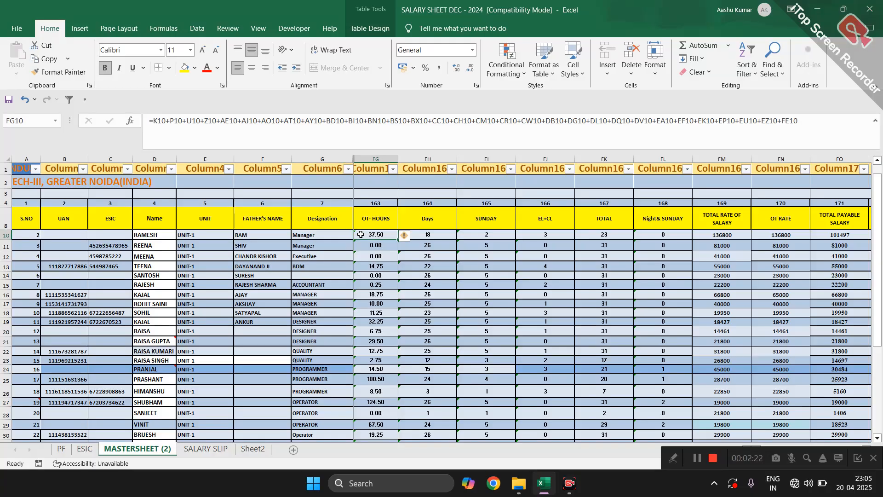
scroll(547, 232, right, 3)
scroll(548, 231, left, 3)
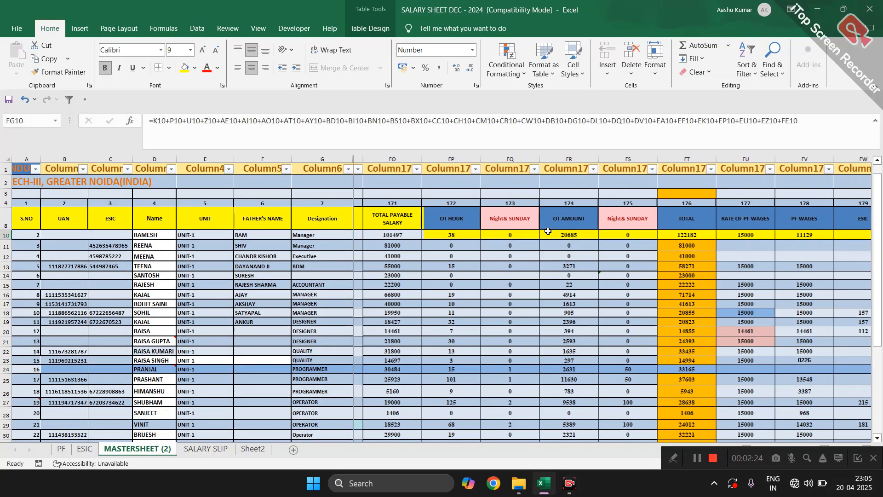
scroll(547, 231, left, 4)
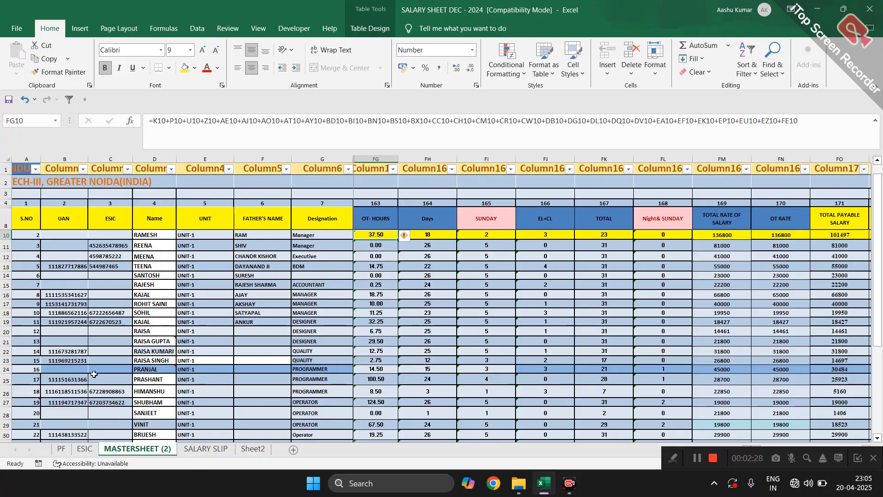
Select the first employee's S.NO cell, A9, in MASTERSHEET (2)
scroll(27, 234, up, 1)
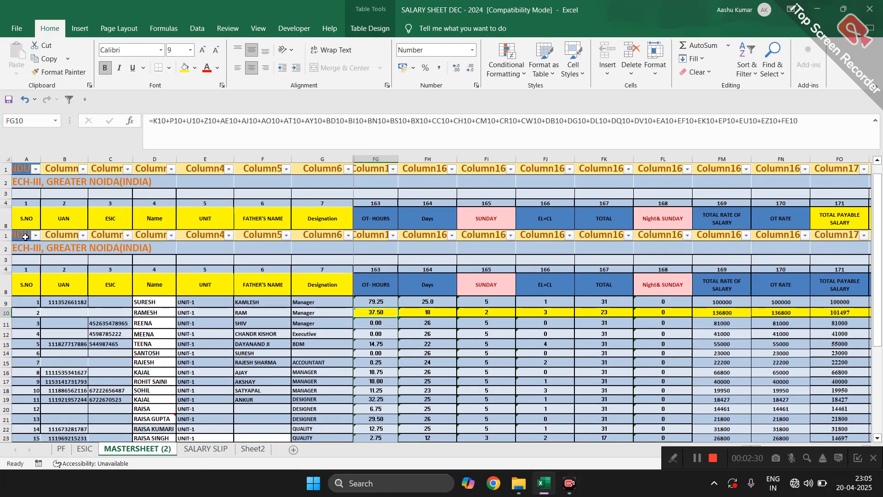
click(23, 233)
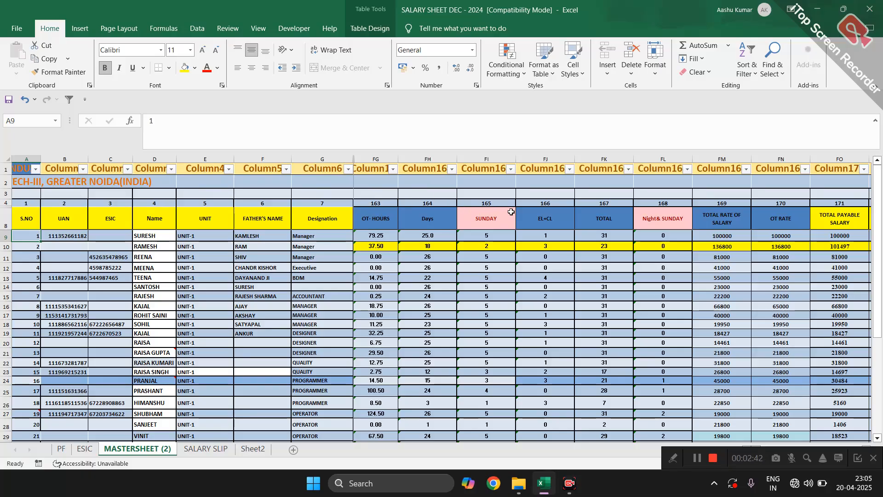
click(195, 450)
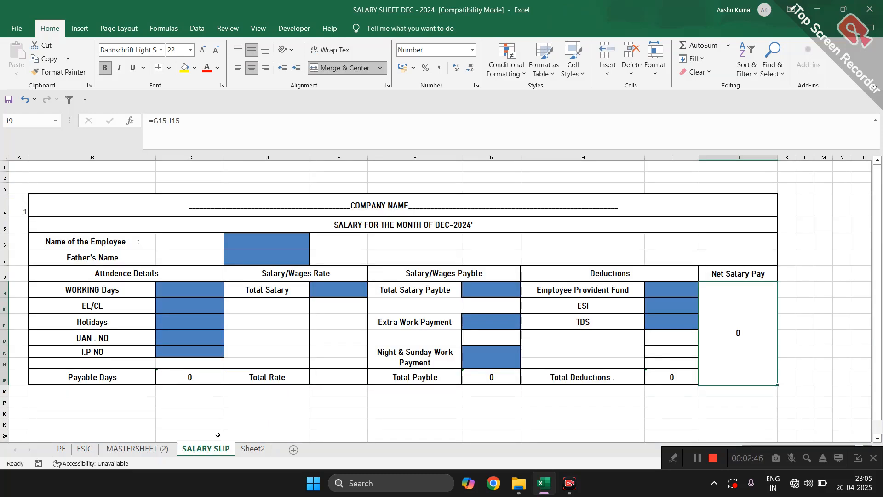
click(258, 236)
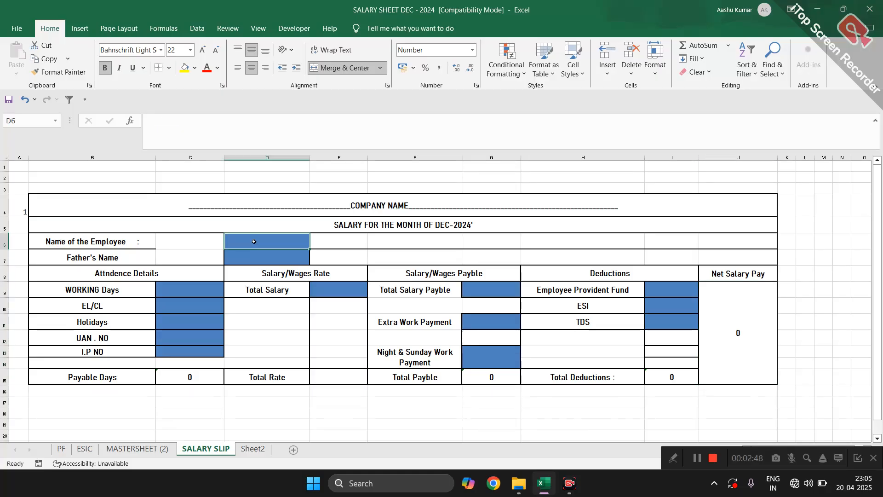
text(+V)
key(Tab)
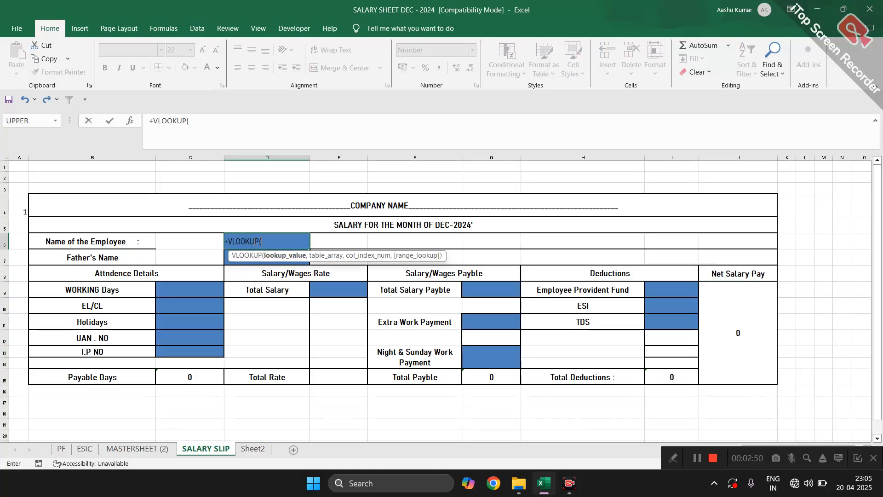
key(Escape)
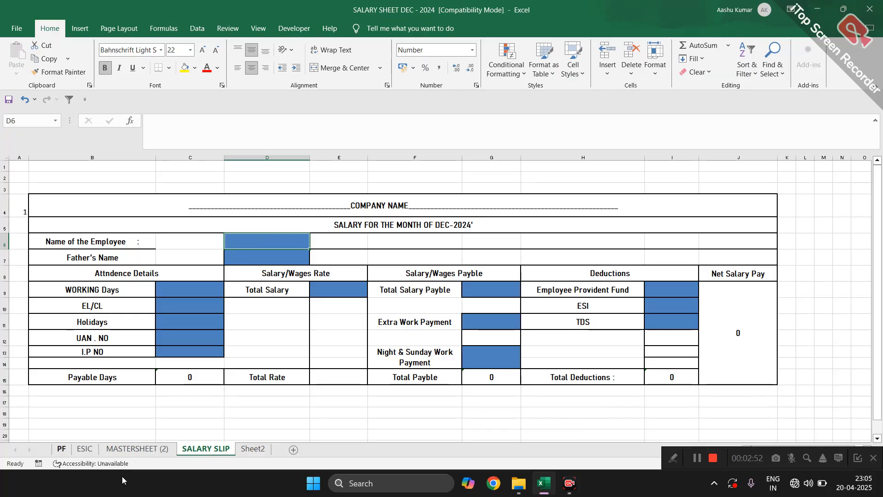
Name the MASTERSHEET (2) employee data from A9 through the NET PAY column at row 36 as MNA, and check the defined names
click(148, 450)
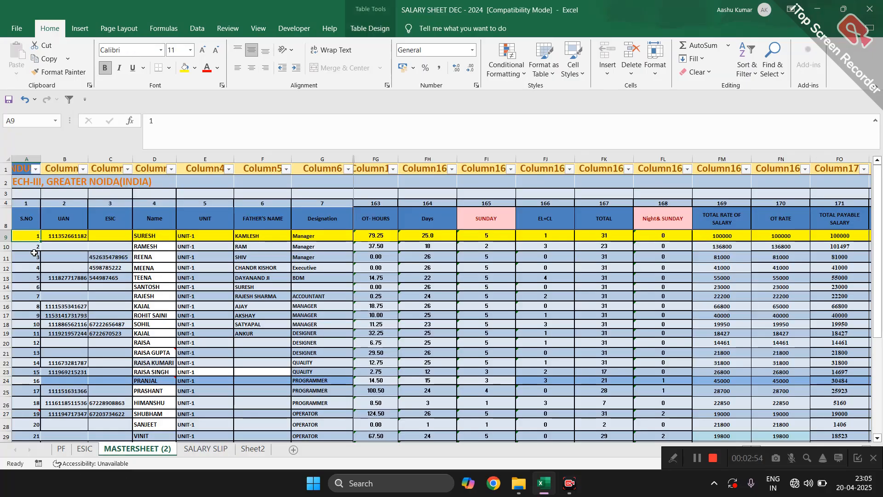
key(shift+Right)
key(shift+Right)
key(shift+Right)
key(shift+Right)
key(shift+Right)
key(shift+Right)
key(shift+Right)
key(shift+Right)
key(shift+Right)
key(shift+Right)
key(shift+Right)
key(shift+Right)
key(shift+Right)
key(shift+Right)
key(shift+Right)
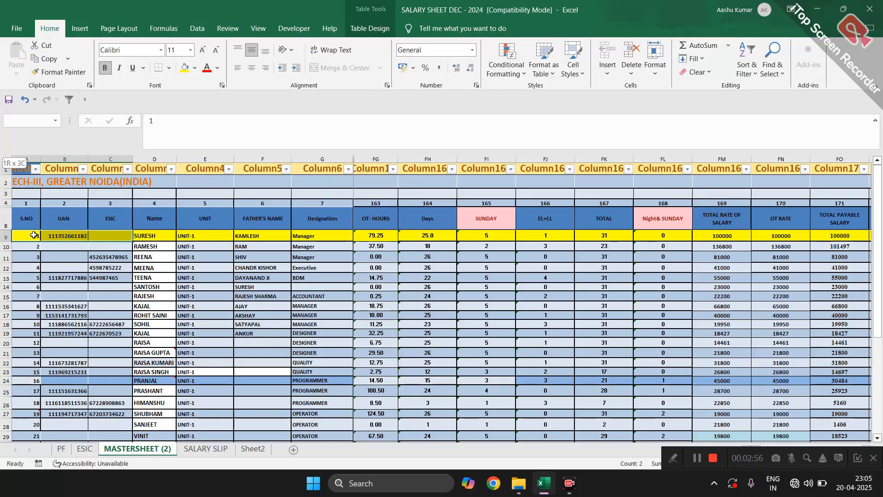
key(shift+Right)
key(shift+Right)
key(shift+Right)
key(shift+Right)
key(shift+Right)
key(shift+Right)
key(shift+Right)
key(shift+Right)
key(shift+Right)
key(shift+Right)
key(shift+Right)
key(shift+Right)
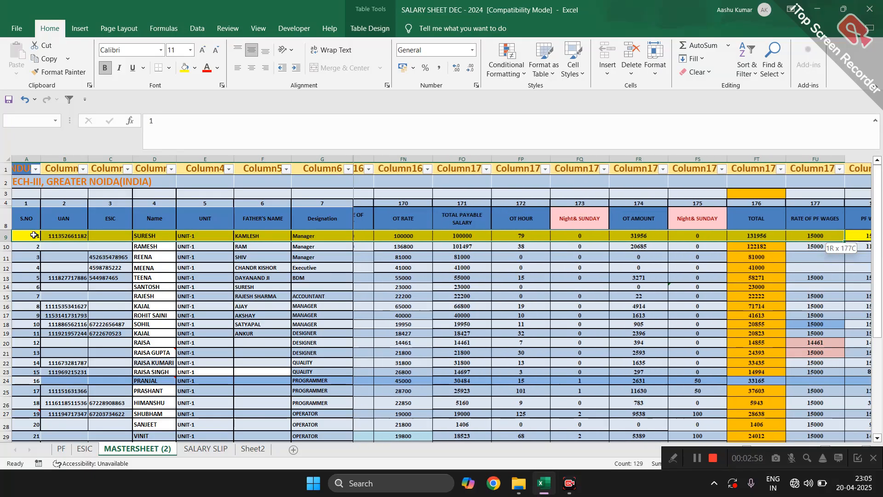
key(shift+Right)
key(shift+Right)
key(shift+Right)
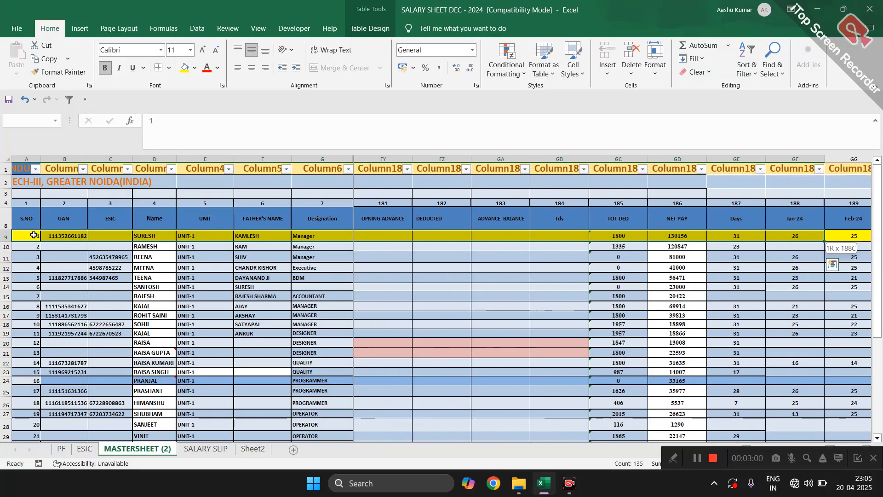
key(shift+Left)
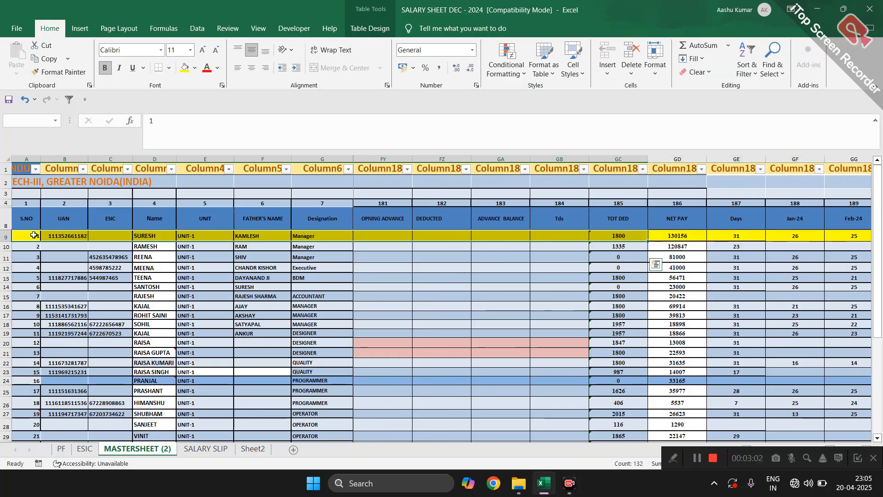
key(shift+Right)
key(shift+Down)
key(shift+Down)
key(shift+Down)
key(shift+Down)
key(shift+Down)
key(shift+Down)
key(shift+Down)
key(shift+Down)
key(shift+Down)
key(shift+Down)
key(shift+Down)
key(shift+Down)
key(shift+Down)
key(shift+Down)
key(shift+Down)
key(shift+Down)
key(shift+Down)
key(shift+Down)
key(shift+Down)
key(shift+Down)
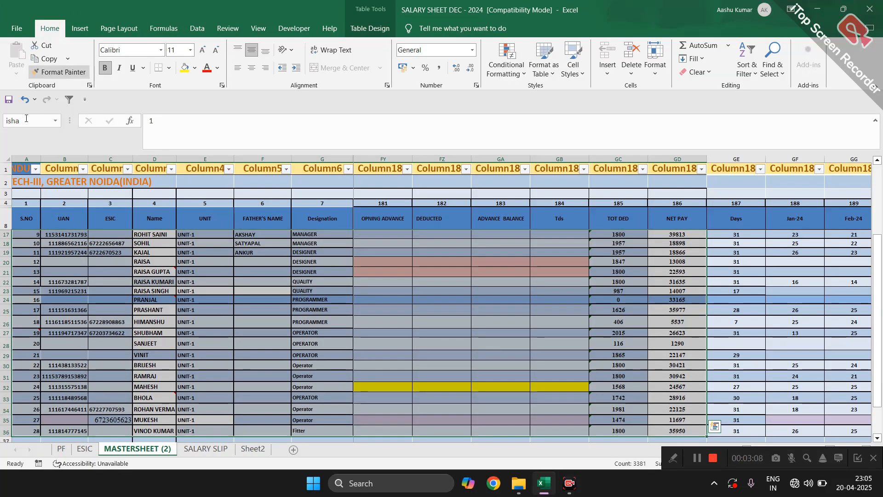
click(3, 121)
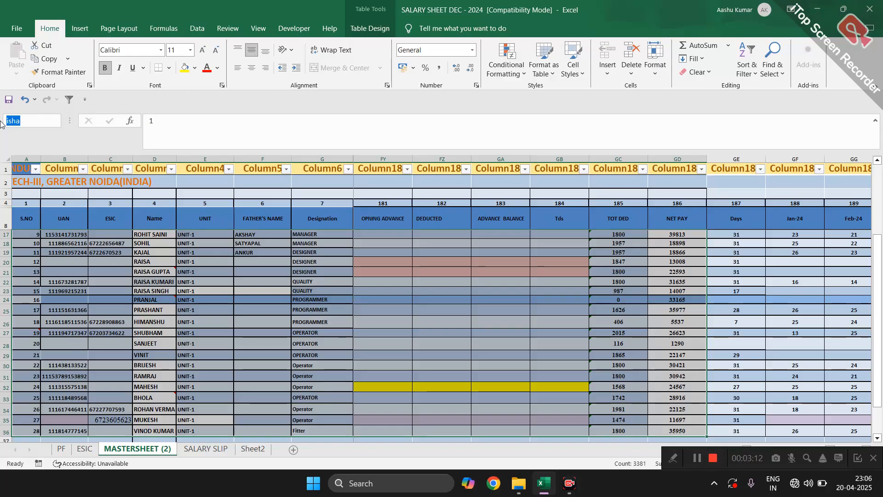
key(BackSpace)
text(MNA)
key(Escape)
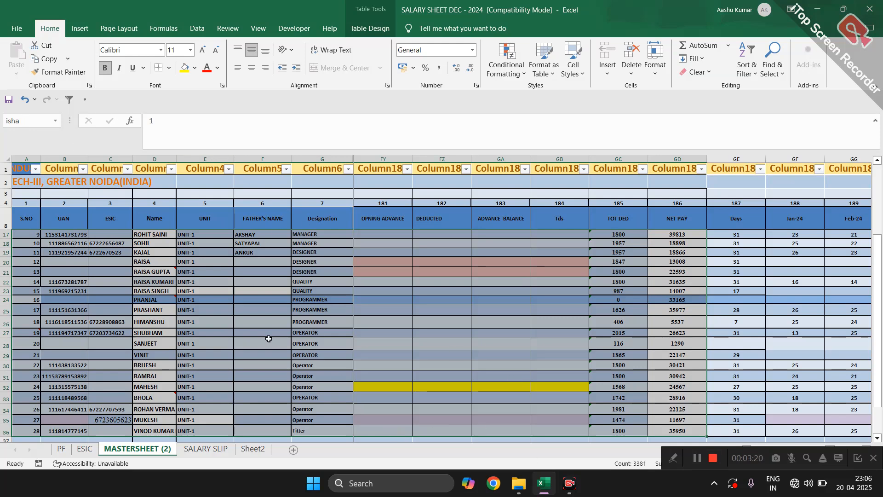
click(54, 121)
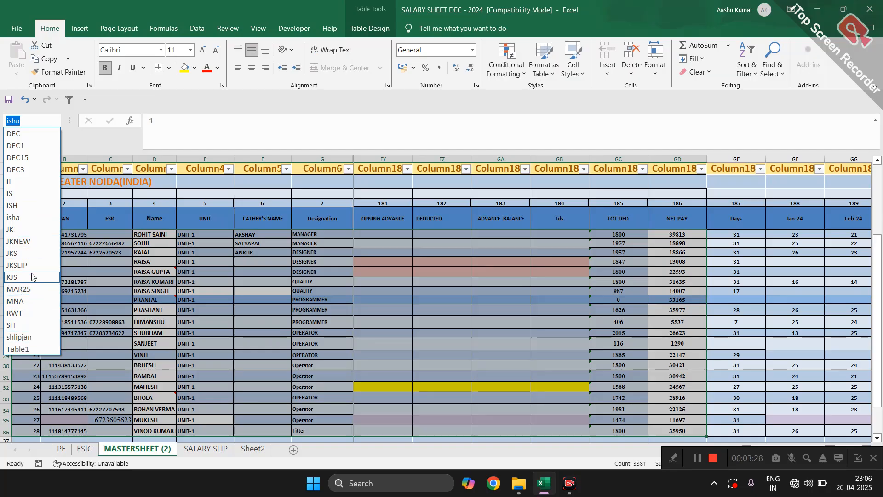
click(37, 218)
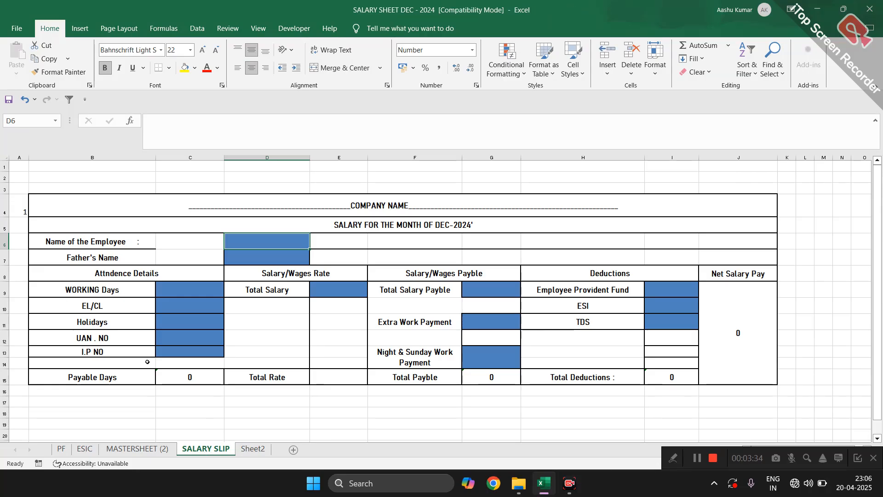
Start a VLOOKUP in the salary slip's employee name cell D6 with A4 as lookup value and MNA as table array
text(+VL)
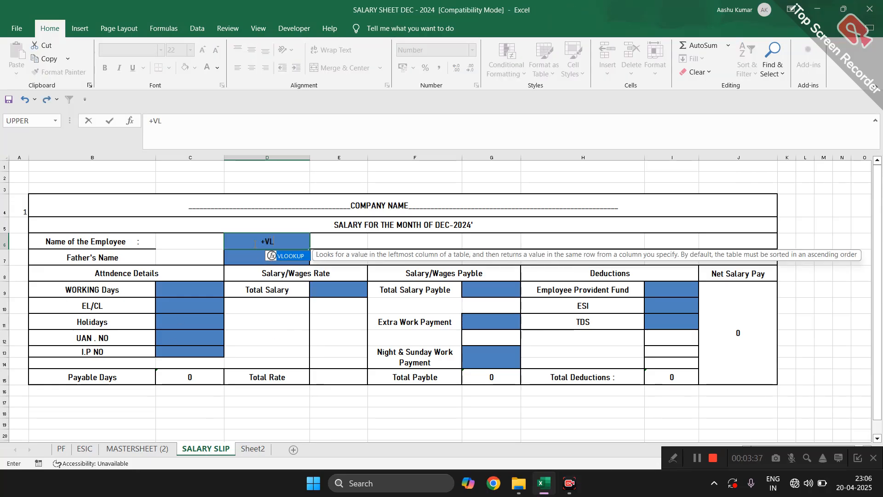
key(Tab)
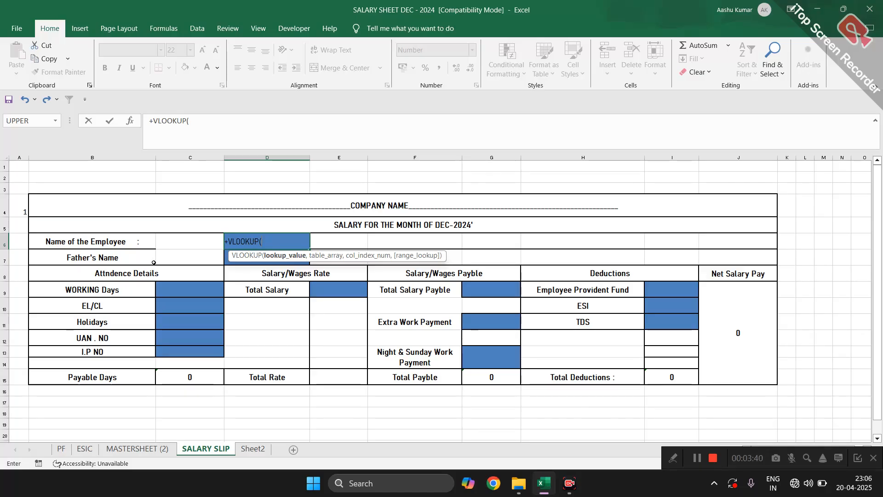
key(Left)
key(Left)
key(Left)
key(Up)
key(Up)
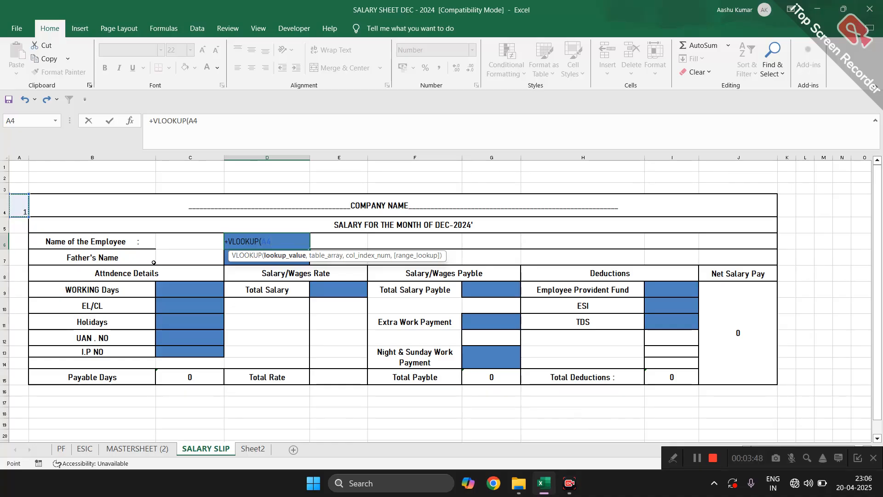
text(,MNA)
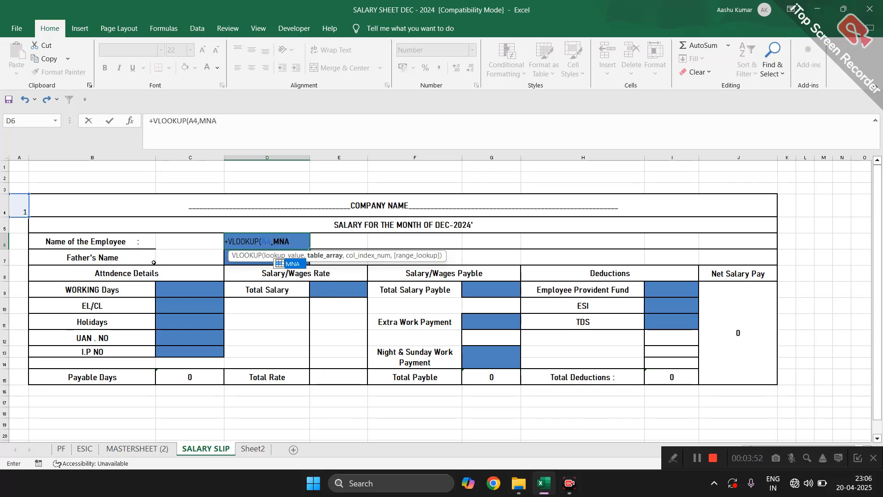
key(Tab)
text(,)
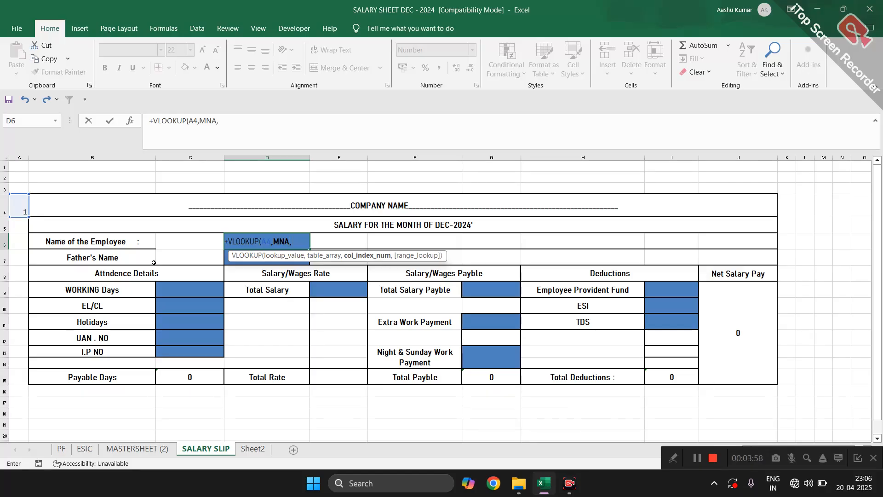
Check the Name column's number in MASTERSHEET (2) and complete the D6 formula as VLOOKUP(A4,MNA,4,0)
click(127, 449)
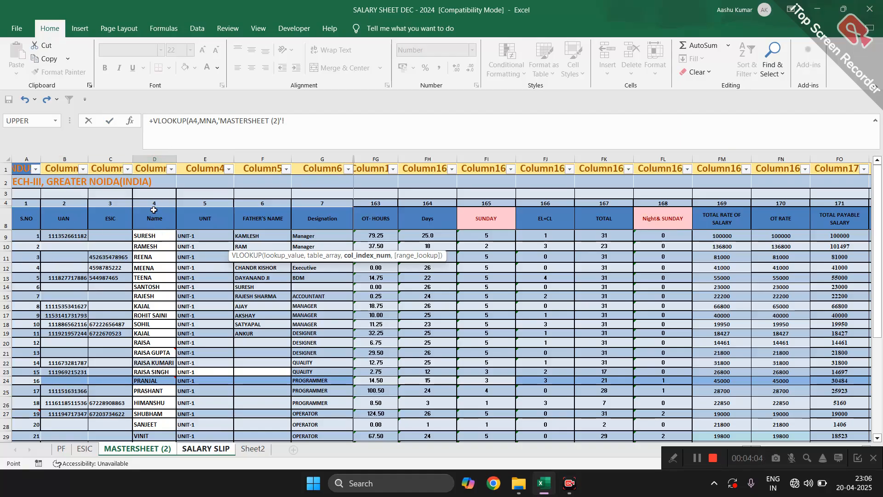
click(206, 449)
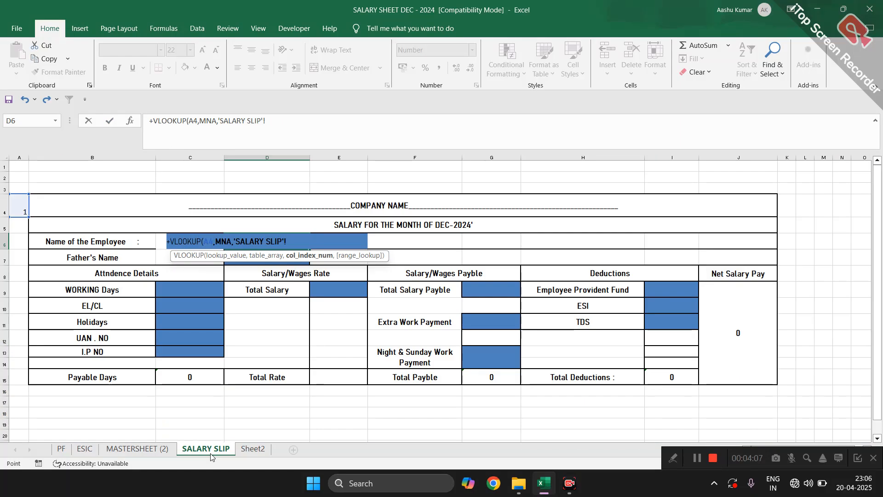
click(278, 122)
key(BackSpace)
key(BackSpace)
key(BackSpace)
key(BackSpace)
key(BackSpace)
key(BackSpace)
key(BackSpace)
key(BackSpace)
key(BackSpace)
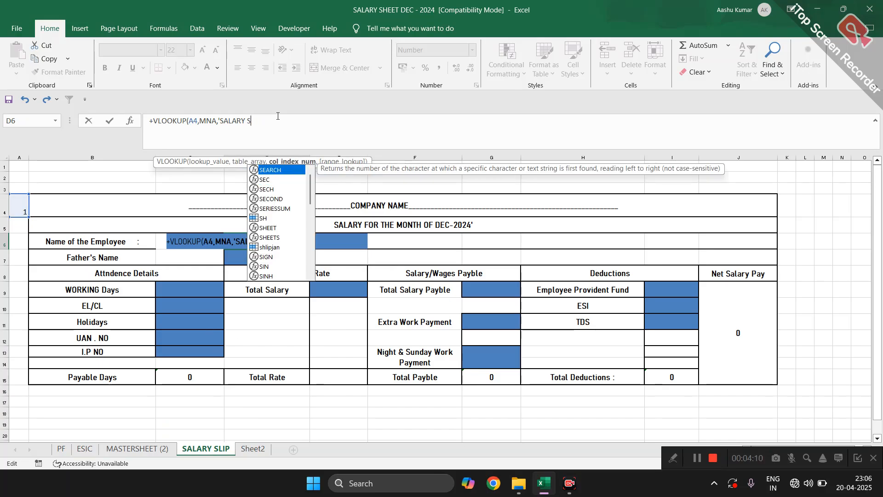
key(BackSpace)
key(BackSpace)
key(BackSpace)
key(BackSpace)
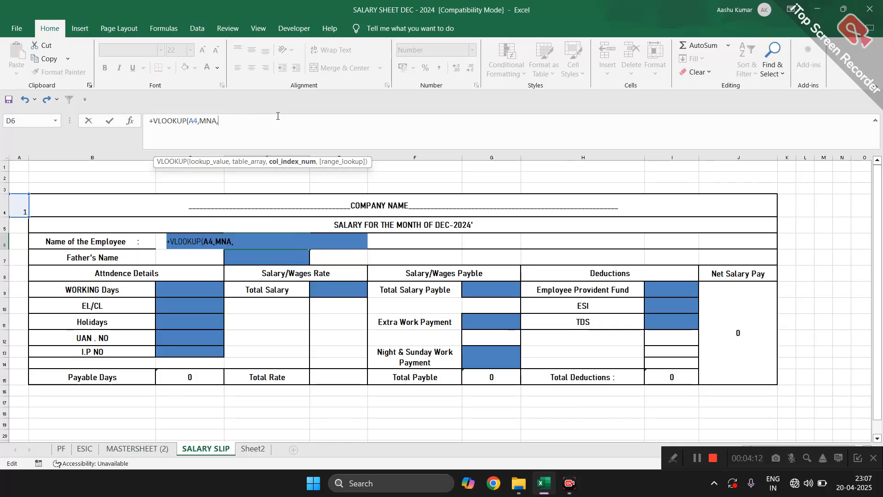
text(4,0)
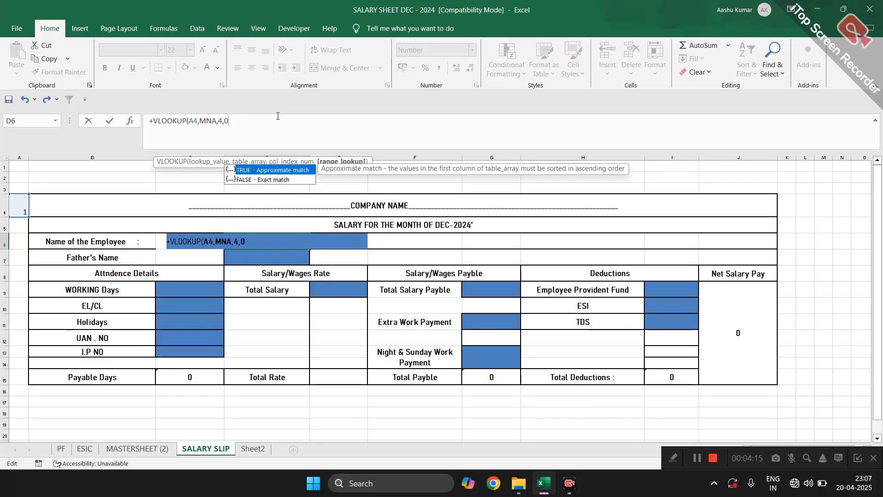
key(Return)
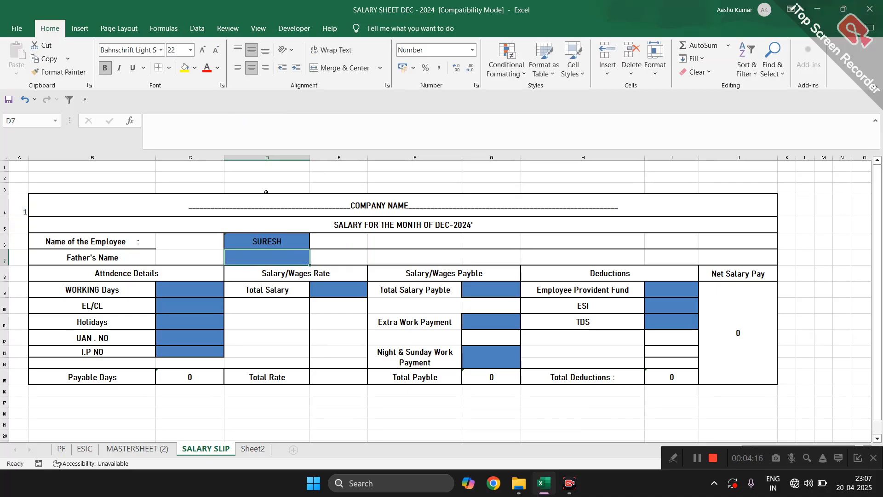
Check the employee name formula and the number of the FATHER'S NAME column in MASTERSHEET (2)
click(274, 236)
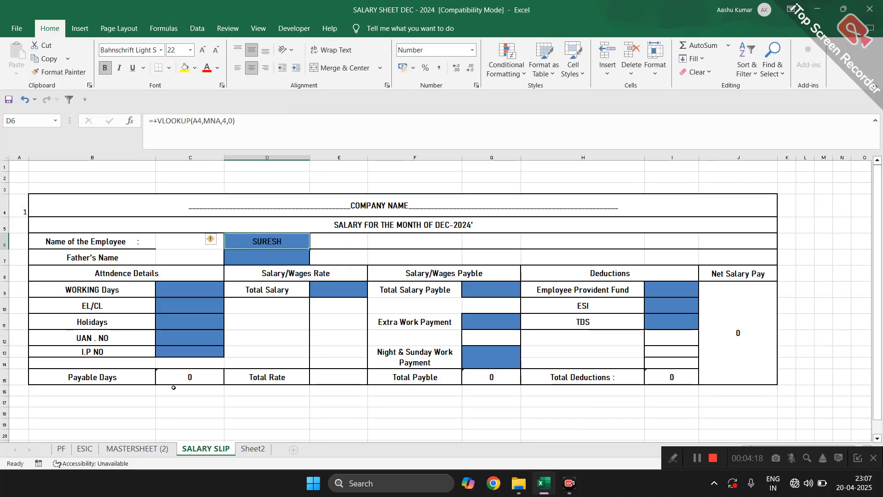
click(137, 449)
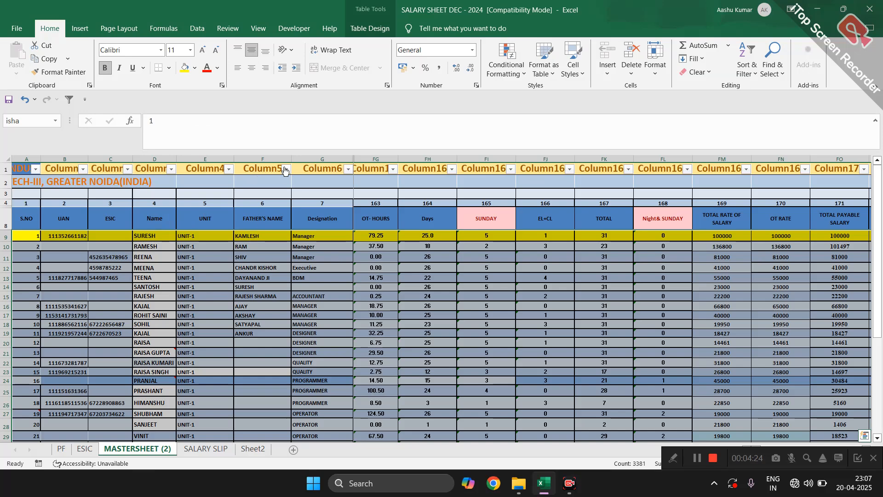
click(197, 450)
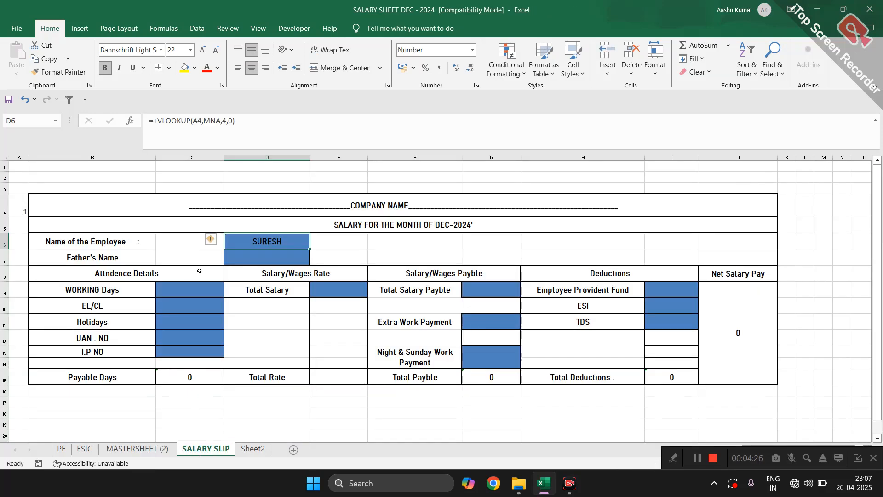
click(243, 257)
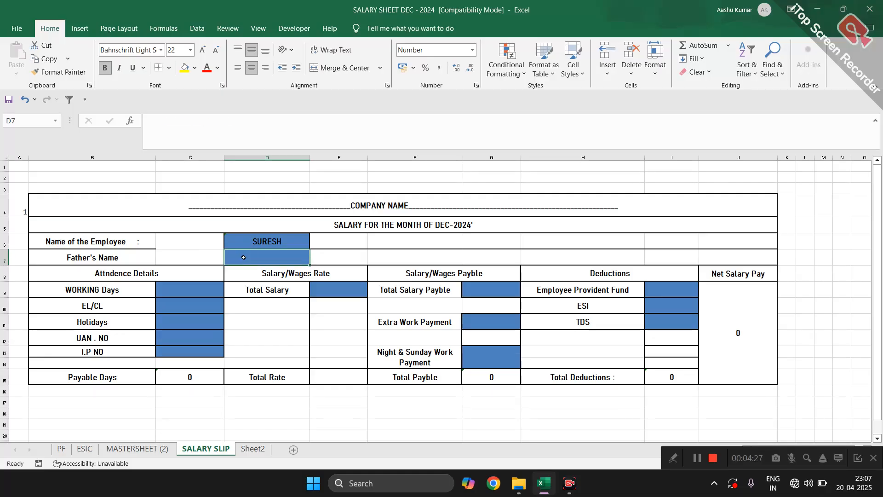
Try to reuse the employee name VLOOKUP from D6 in the father's name cell D7 and inspect the pasted lookup reference
click(275, 241)
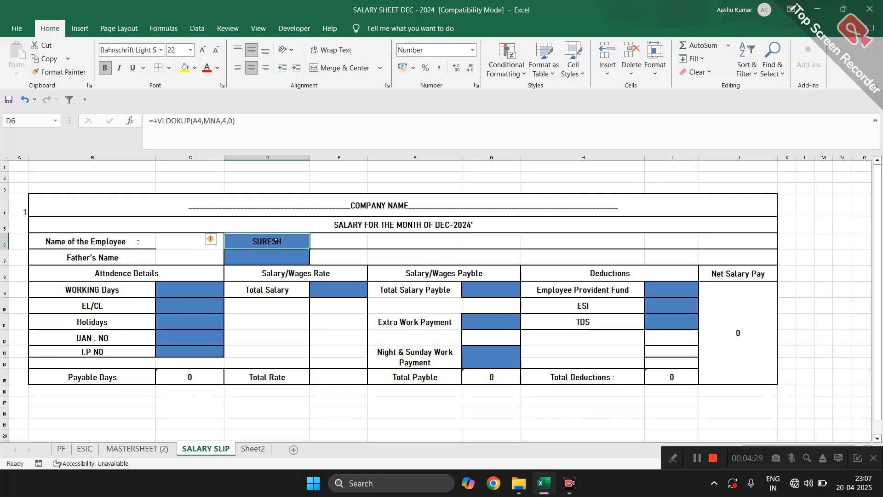
click(198, 121)
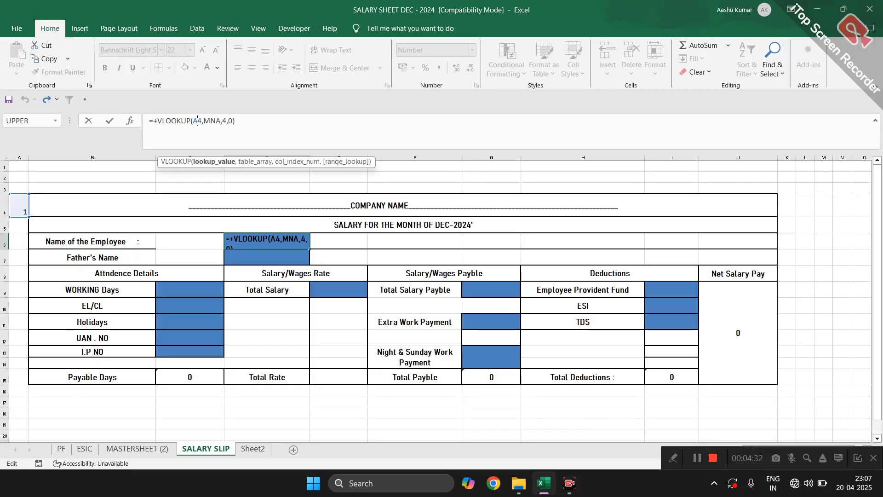
key(ctrl+Return)
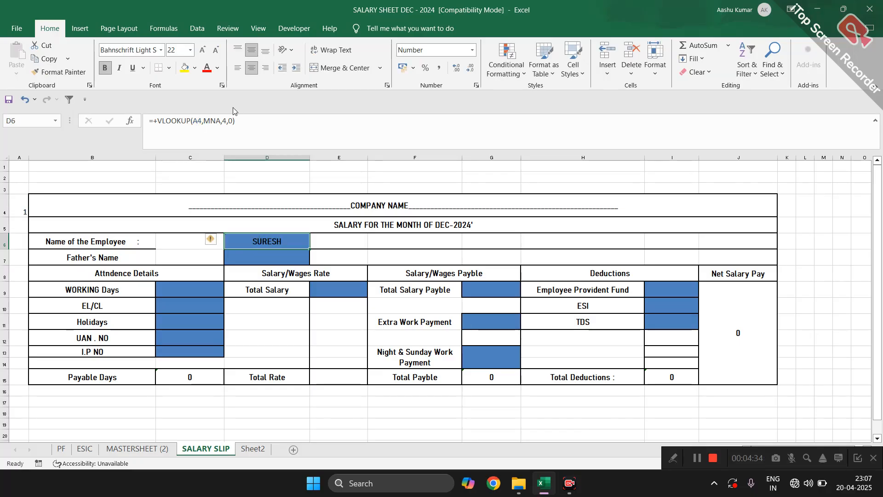
key(ctrl+c)
key(Down)
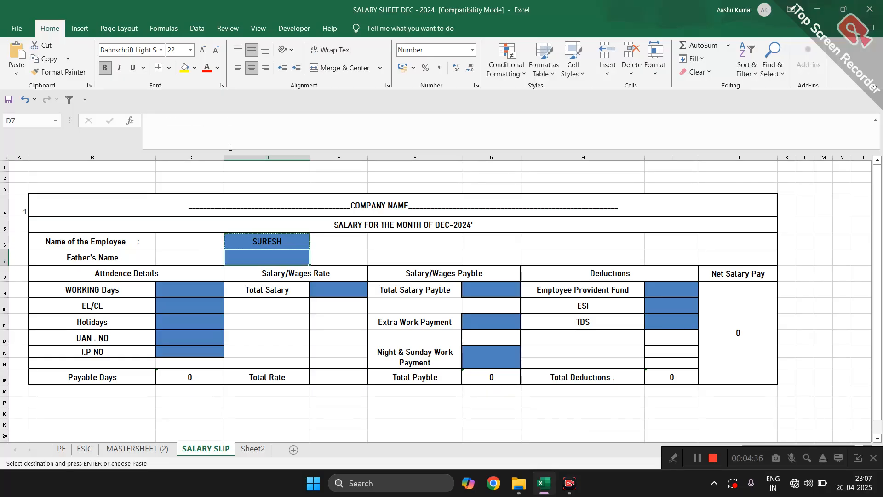
key(ctrl+v)
key(Escape)
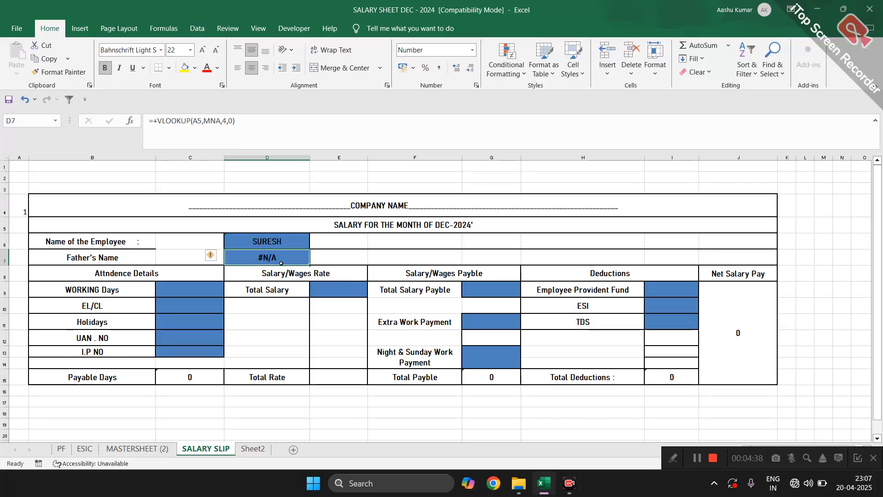
double_click(276, 257)
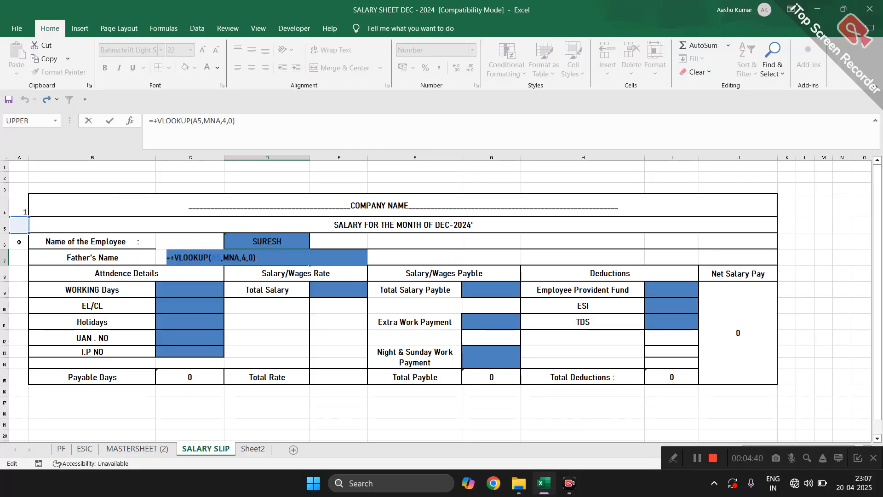
click(232, 254)
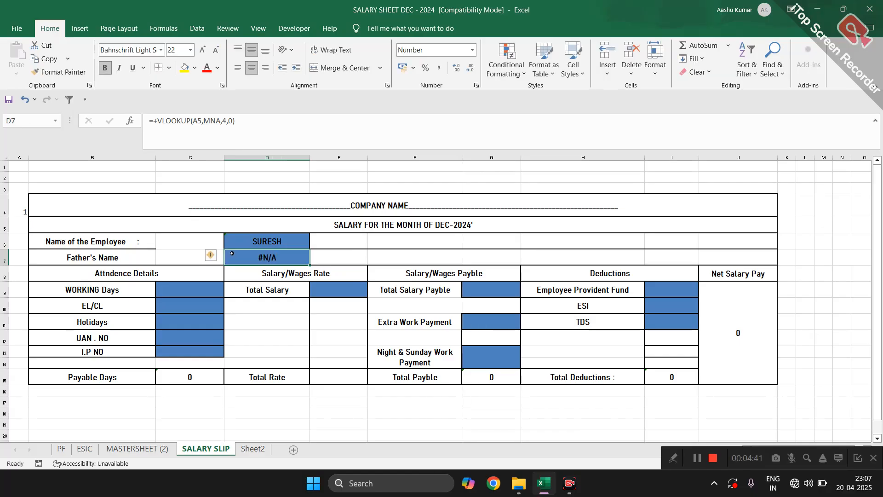
Make the lookup value in the employee name formula in D6 an absolute reference, $A$4
click(265, 242)
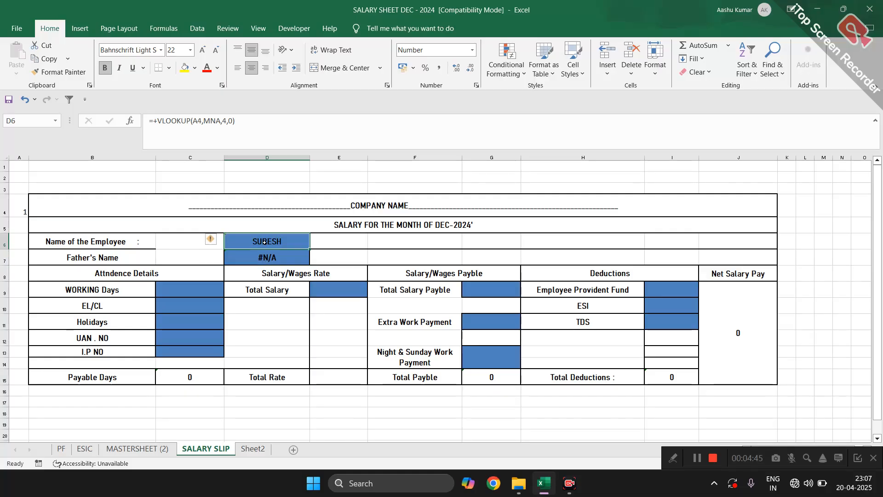
click(196, 120)
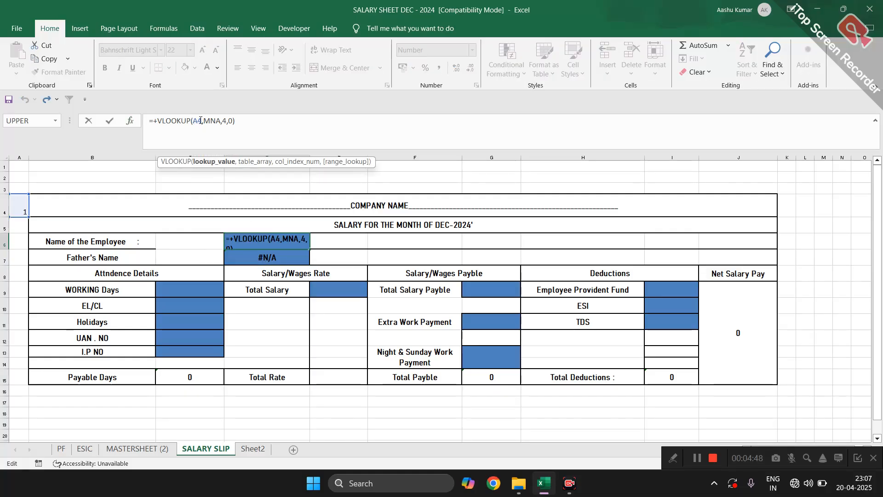
key(F4)
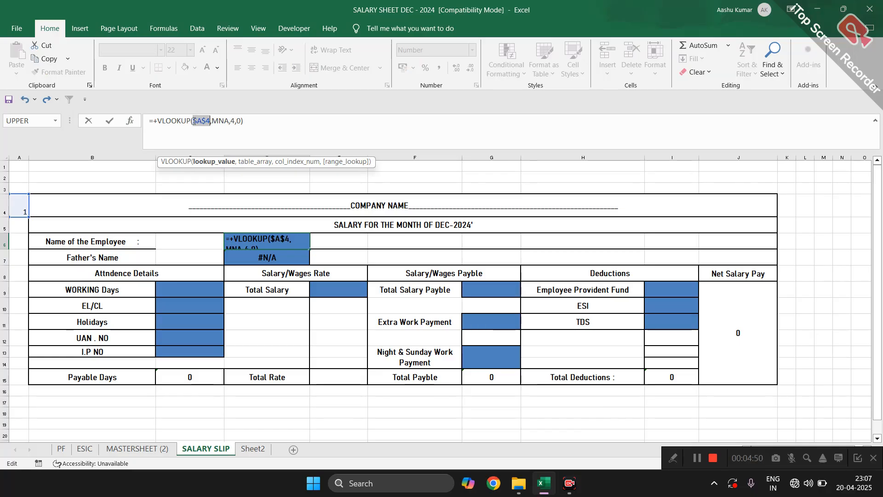
key(Return)
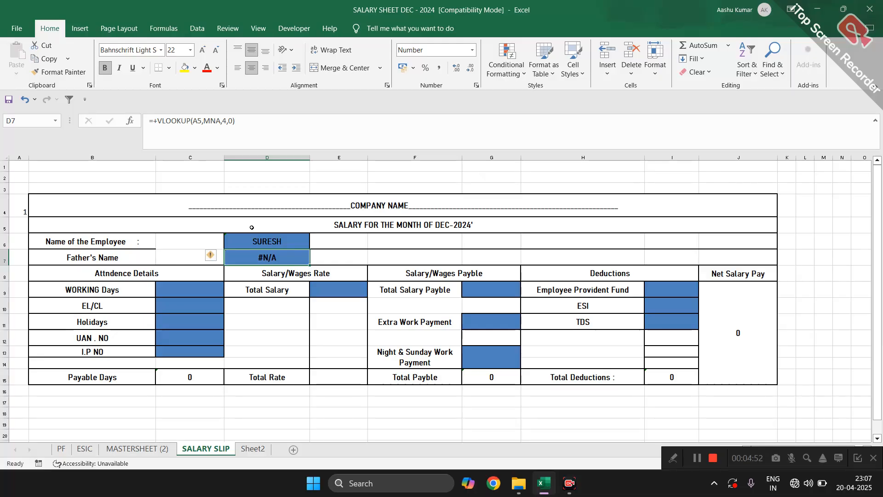
Fill the D6 formula down into the father's name cell D7 and set its column index to 6
key(ctrl+d)
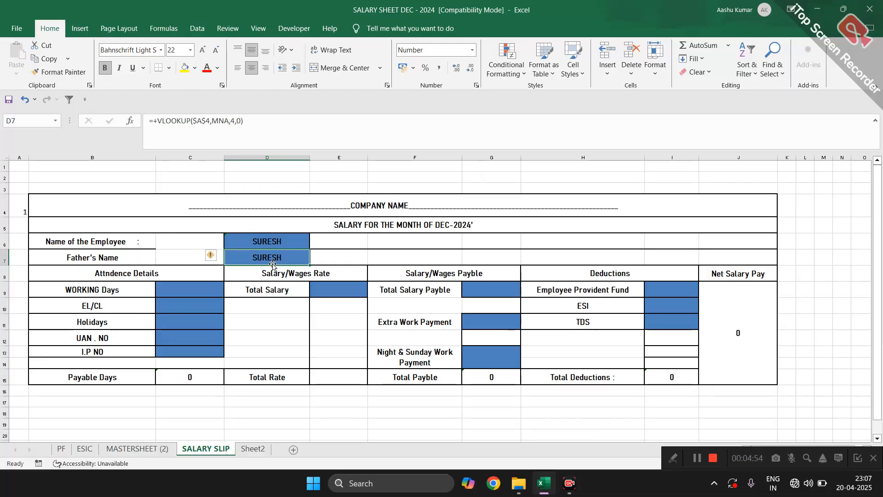
click(233, 120)
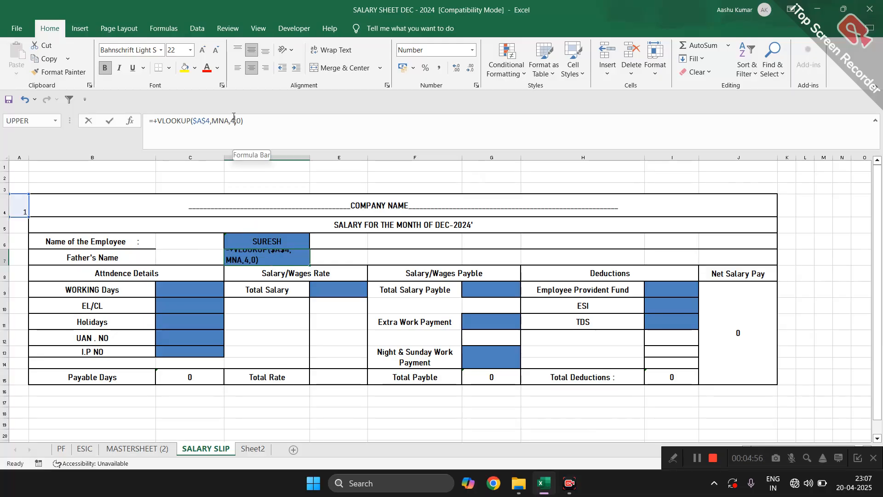
key(BackSpace)
text(3)
key(Return)
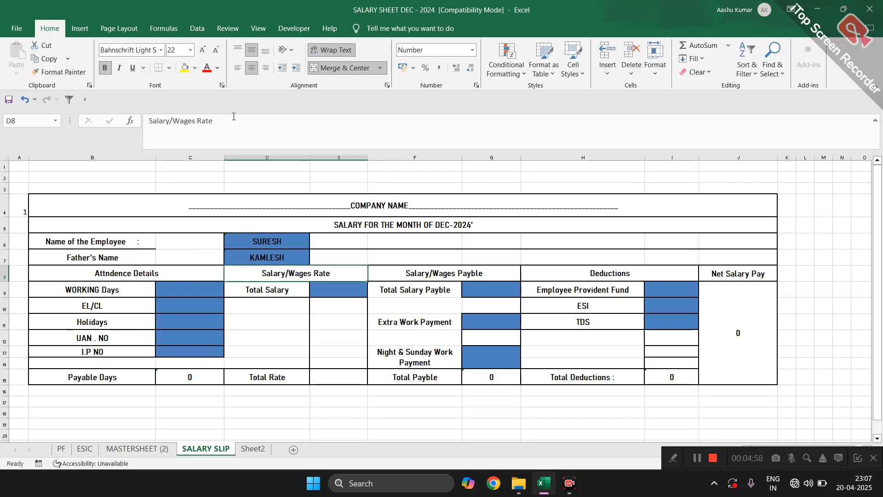
Compare the slip's father's name with the first employee's entry in the FATHER'S NAME column of MASTERSHEET (2)
click(137, 448)
click(256, 237)
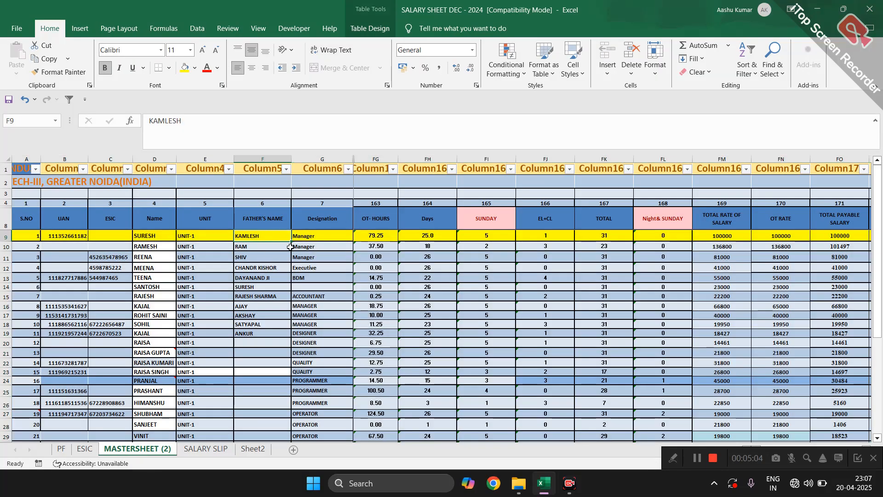
click(190, 451)
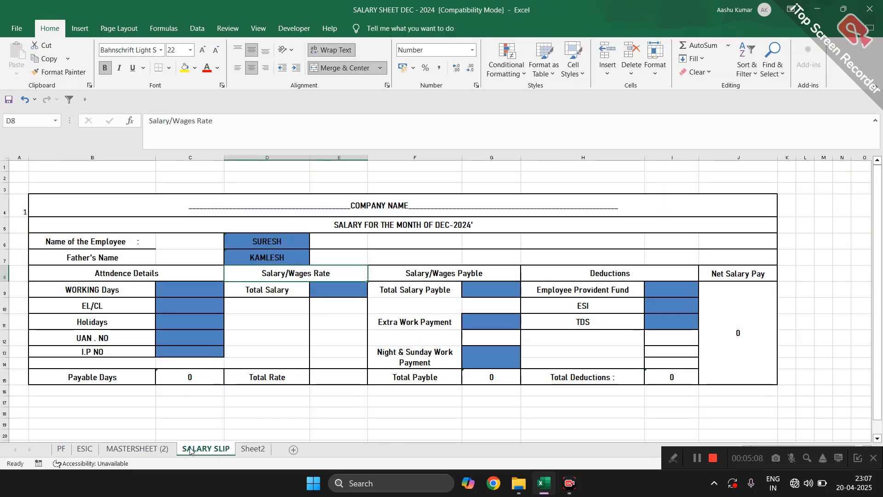
Copy the father's name VLOOKUP into the WORKING Days cell C9 and set its column index to 164, the Days column in MASTERSHEET (2)
click(179, 288)
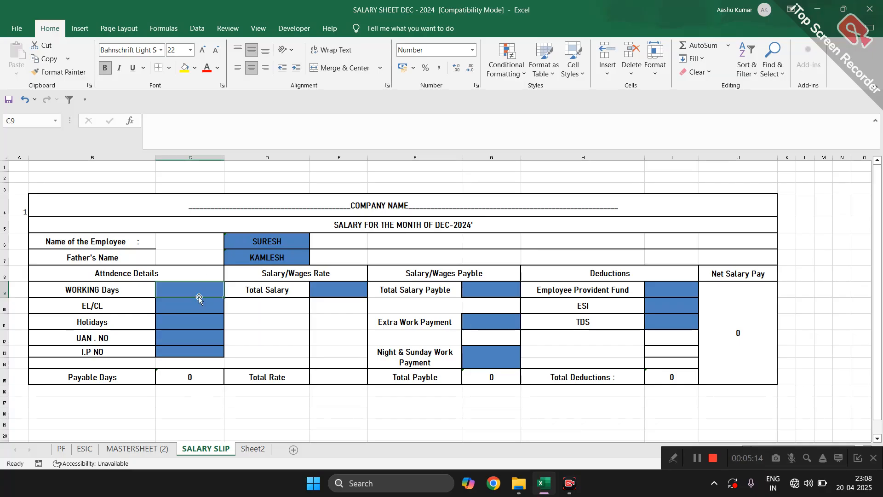
click(249, 260)
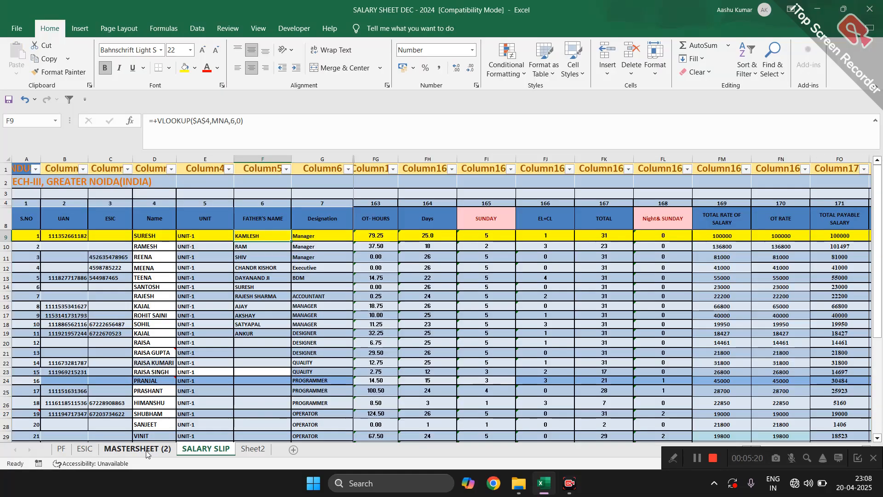
click(138, 449)
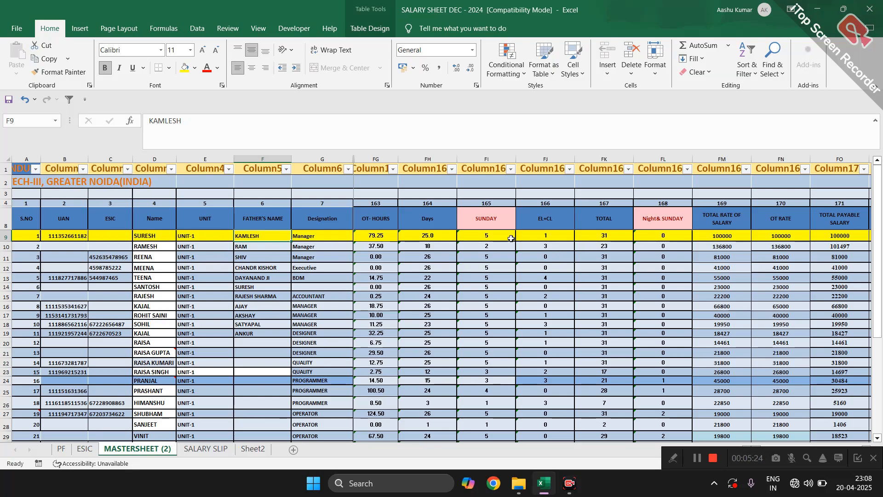
click(433, 237)
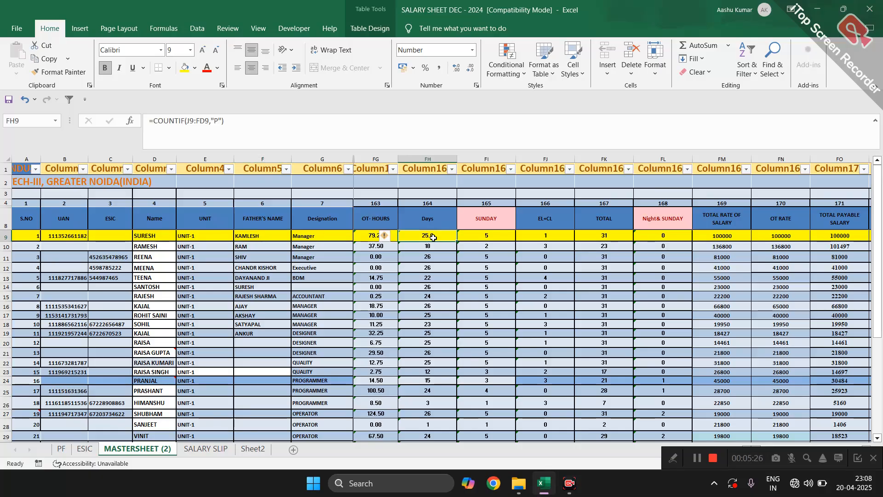
click(197, 449)
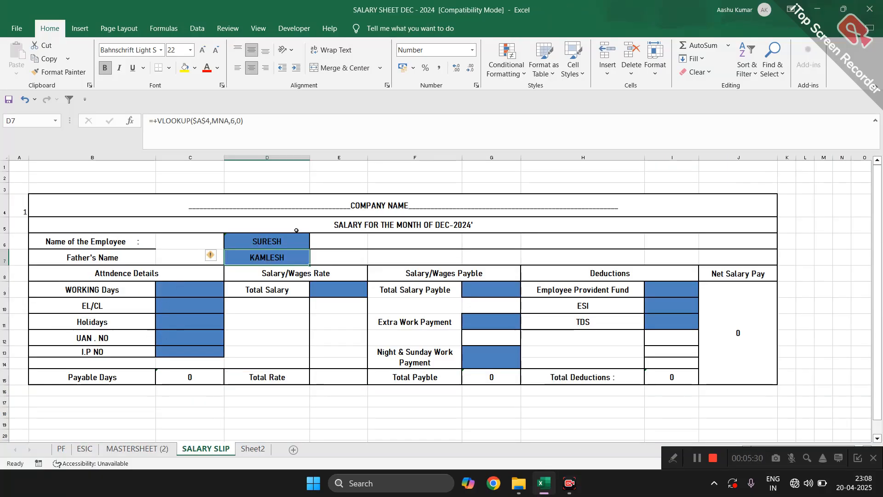
key(ctrl+c)
click(179, 293)
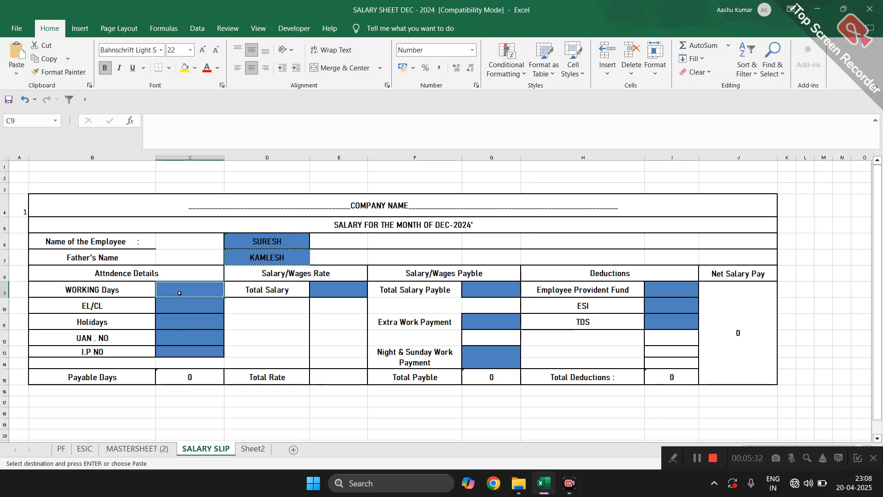
key(ctrl+v)
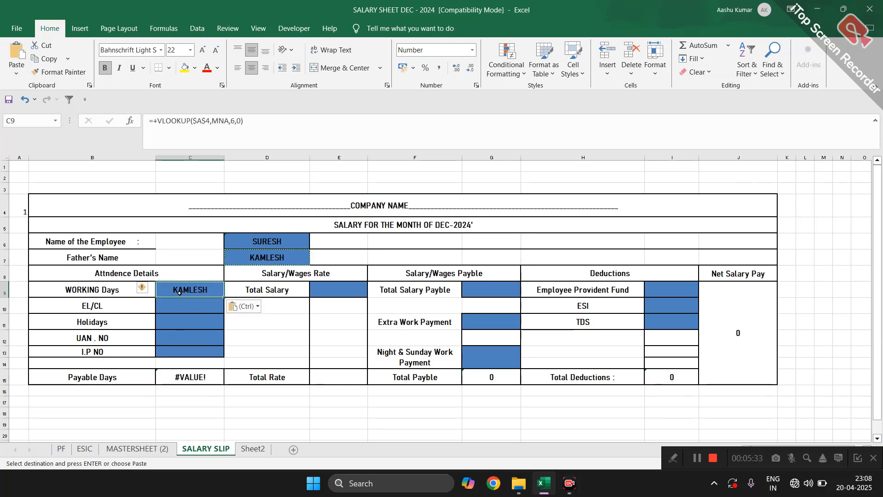
click(233, 118)
text(164)
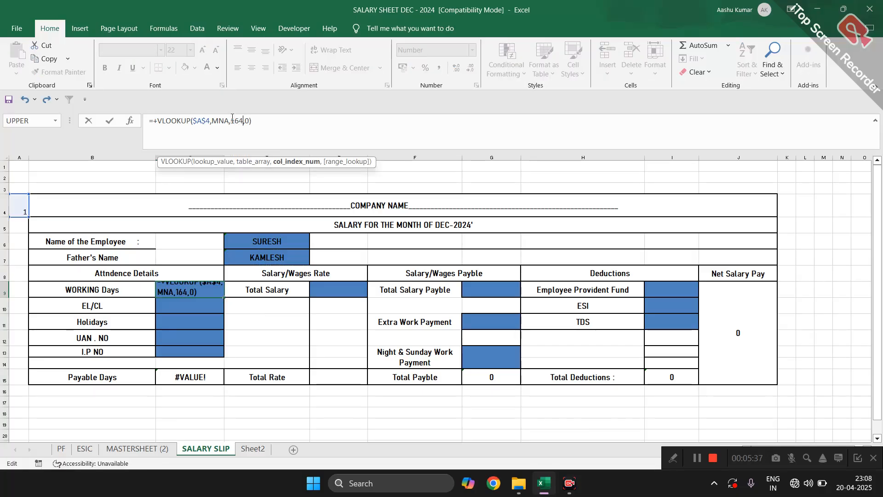
key(Return)
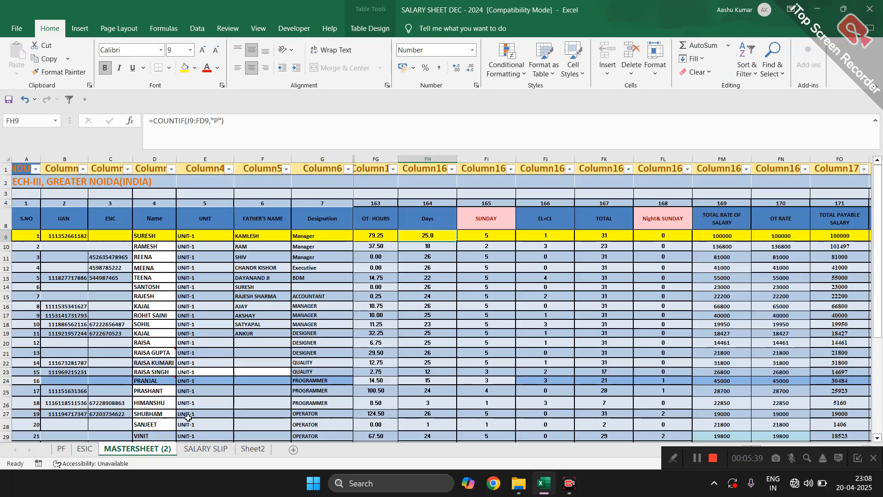
Check the attendance column numbers in MASTERSHEET (2), and fill the WORKING Days formula into EL/CL cell C10 with column index 165
click(137, 449)
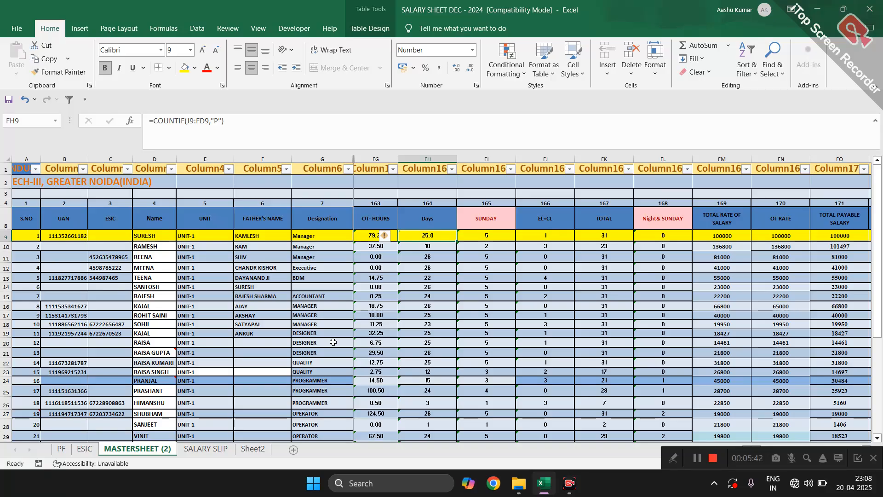
click(202, 449)
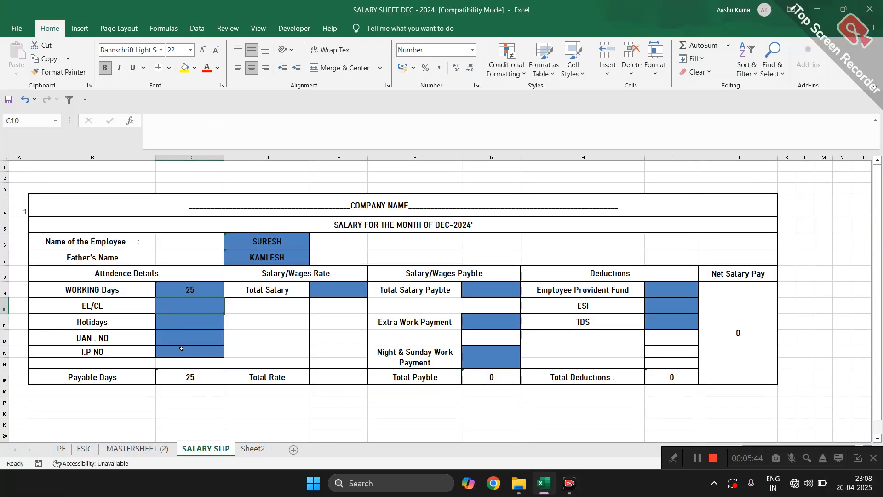
key(ctrl+d)
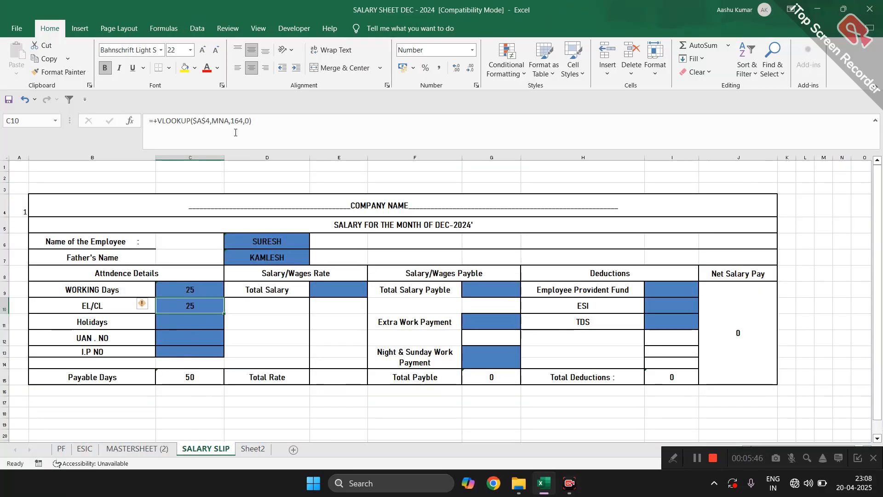
click(244, 121)
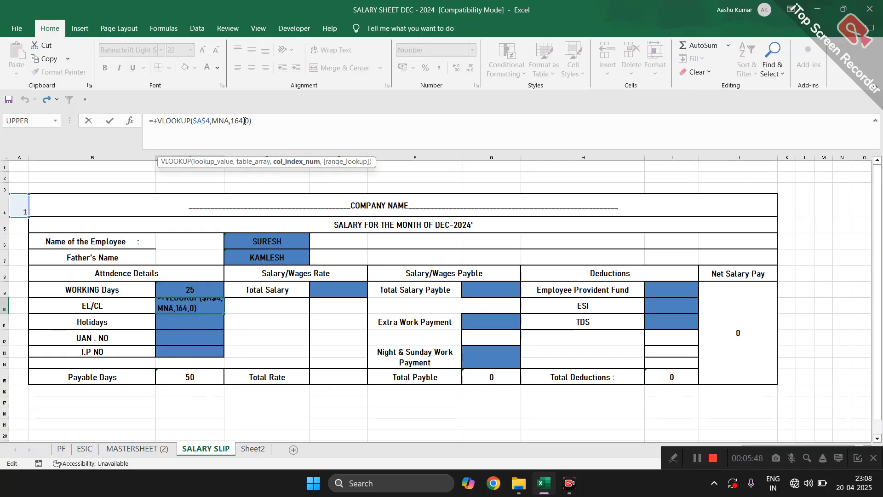
key(BackSpace)
text(5)
key(Return)
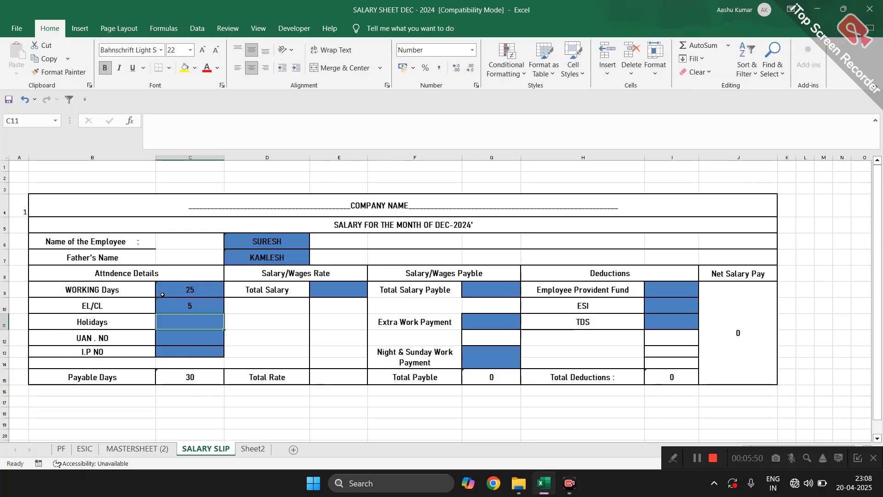
Fill the formula with column index 165 into Holidays cell C11 and set the EL/CL formula's column index in C10 to 166
click(193, 302)
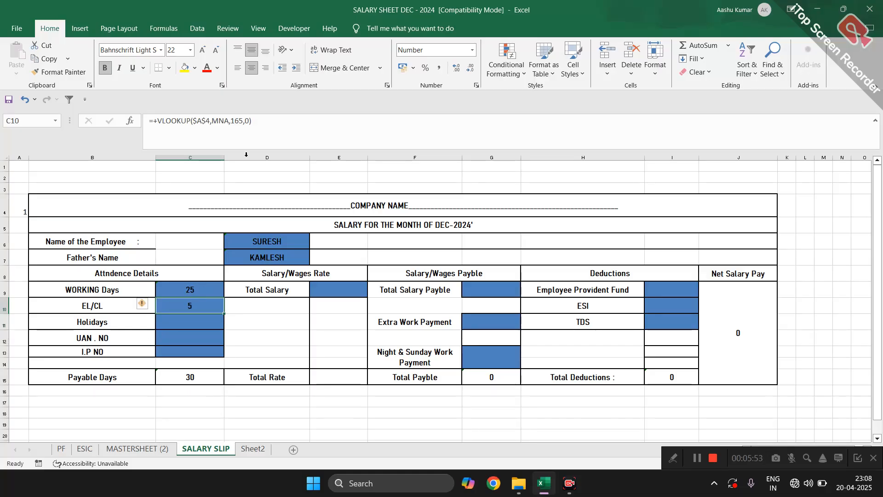
click(242, 120)
key(Escape)
key(Down)
key(ctrl+d)
key(Up)
click(241, 120)
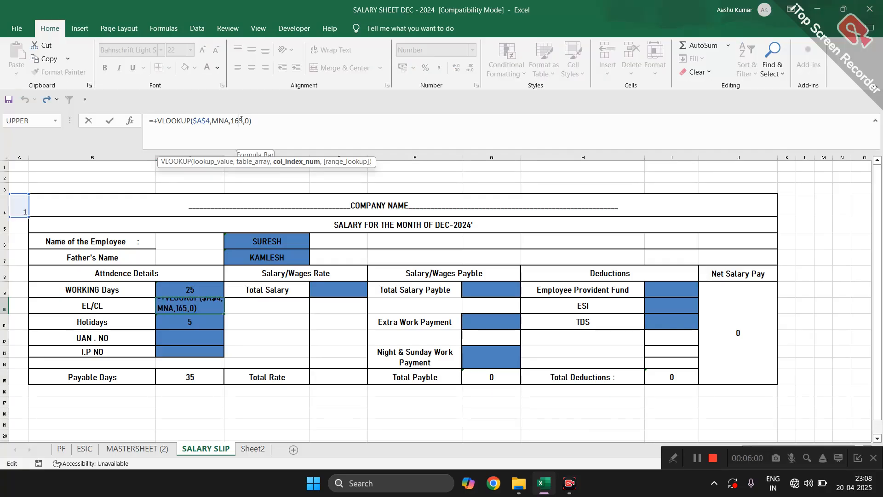
key(Return)
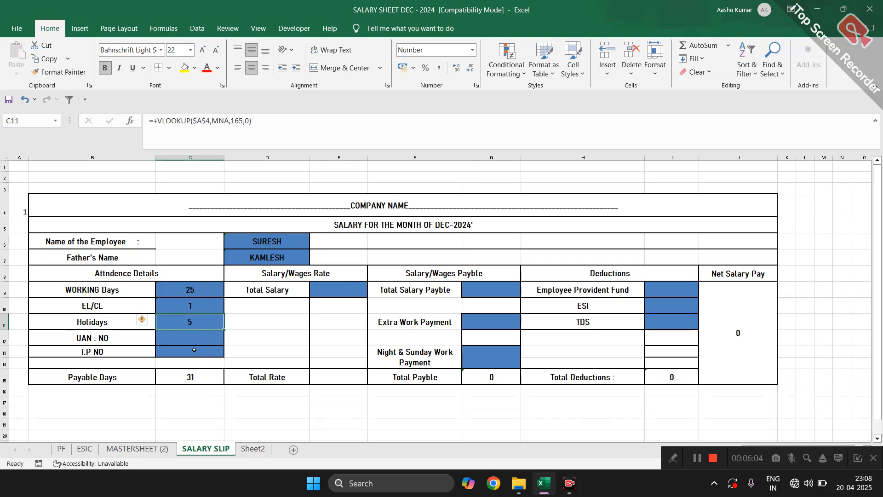
Check the UAN and ESIC columns in MASTERSHEET (2), and fill the slip's Holidays formula down into UAN . NO and I.P NO cells C12:C13
click(133, 450)
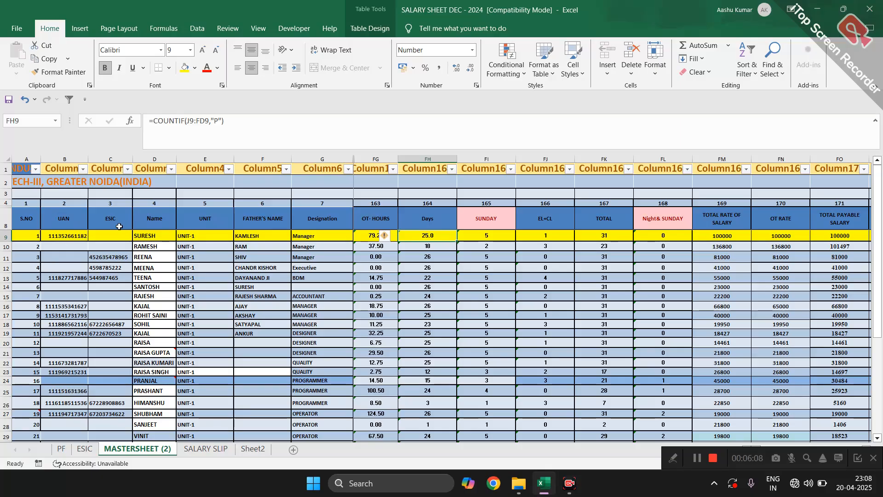
click(71, 239)
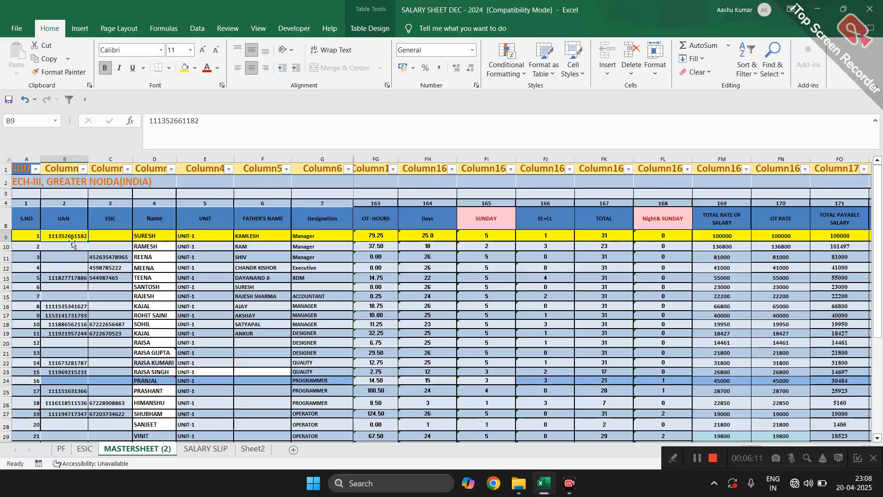
click(109, 234)
click(63, 256)
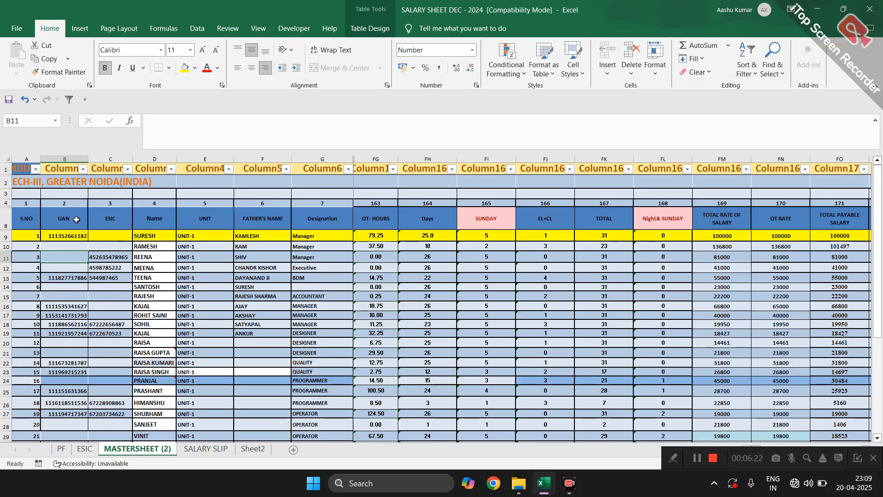
click(206, 448)
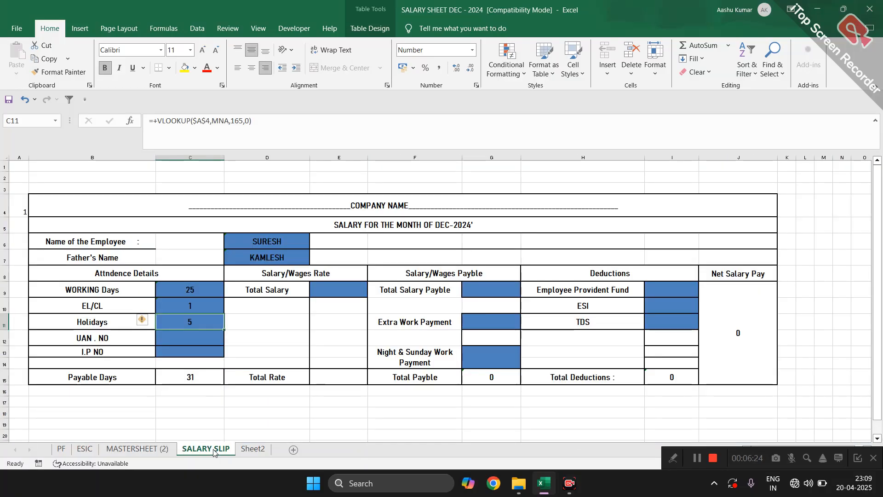
key(shift+Down)
key(shift+Down)
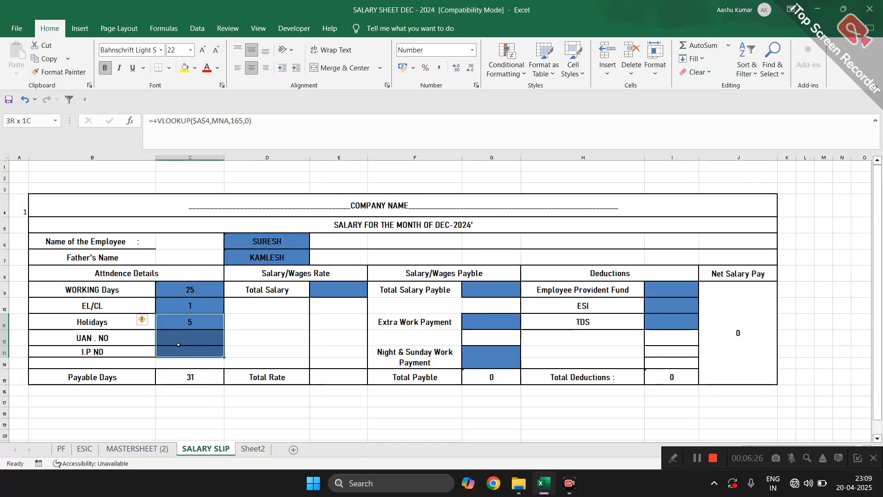
key(ctrl+d)
Set the column index of the UAN . NO formula in C12 to 2, the UAN column in MASTERSHEET (2)
click(190, 337)
click(242, 122)
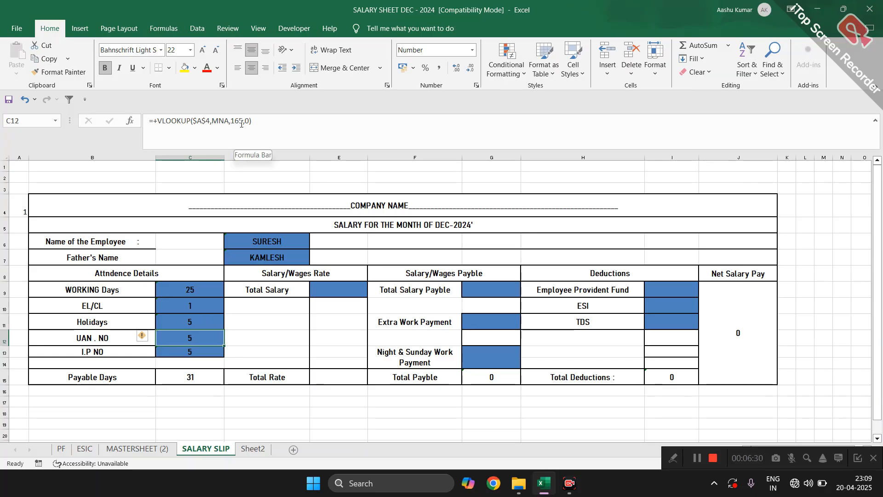
key(BackSpace)
key(BackSpace)
key(BackSpace)
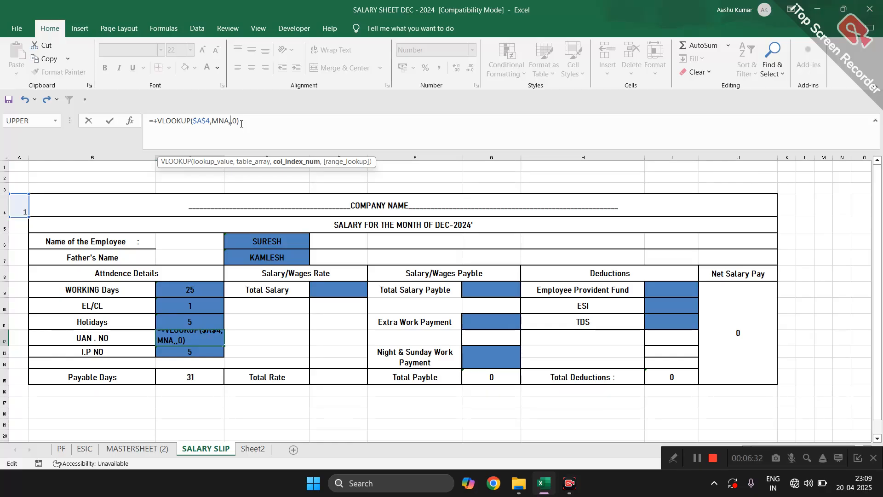
text(7)
key(Return)
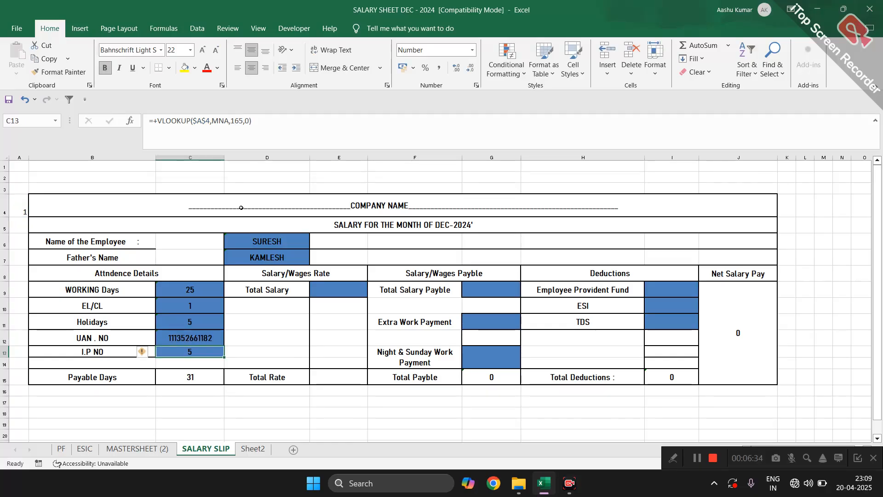
Set the column index of the I.P NO formula in C13 to 3, the ESIC column in MASTERSHEET (2)
click(240, 120)
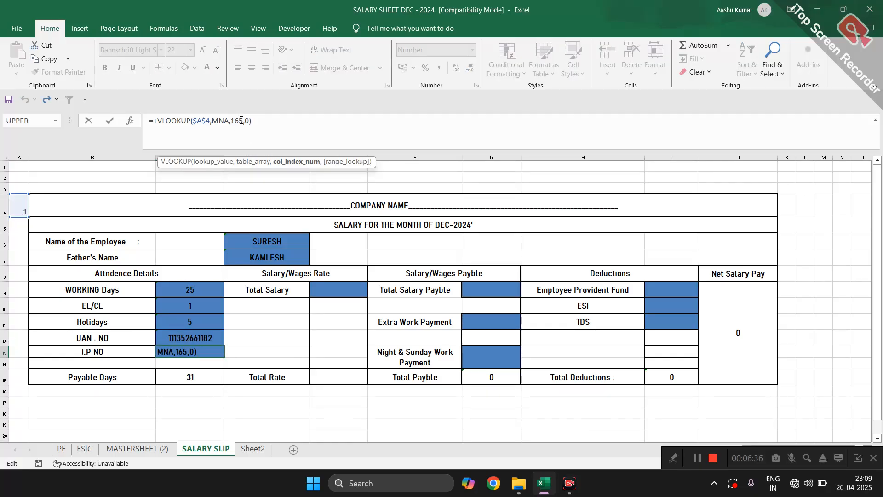
key(BackSpace)
key(BackSpace)
key(BackSpace)
text(8)
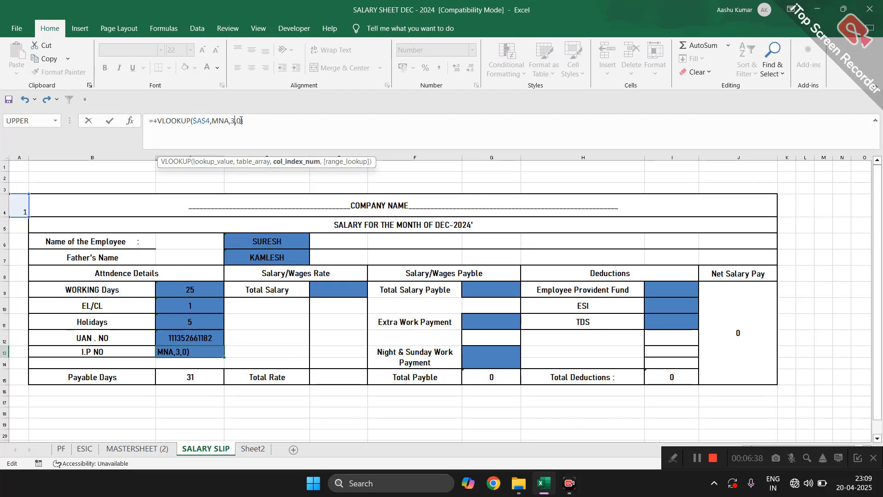
key(Return)
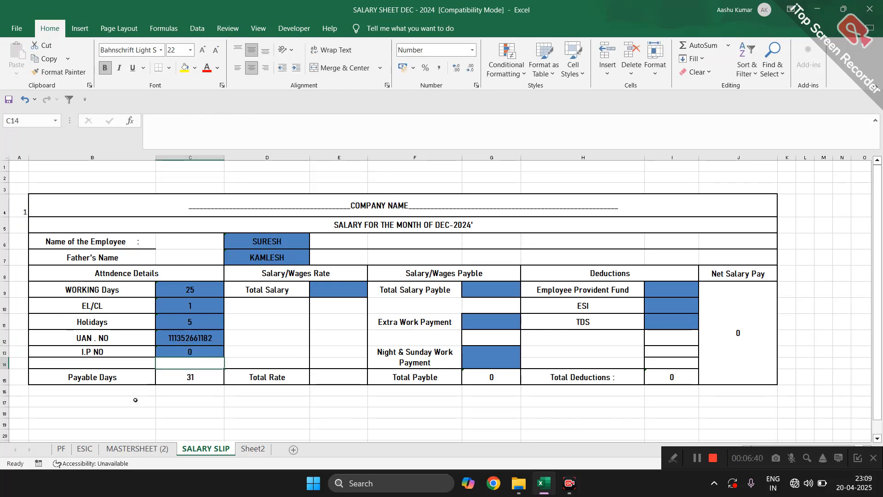
Enter NA as the first employee's ESIC number in MASTERSHEET (2) cell C9, and check the I.P NO field on the salary slip
click(131, 450)
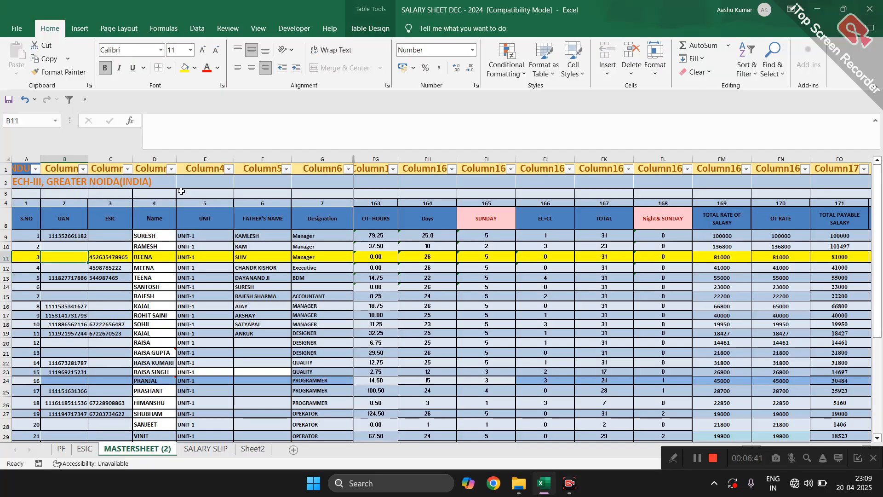
click(102, 235)
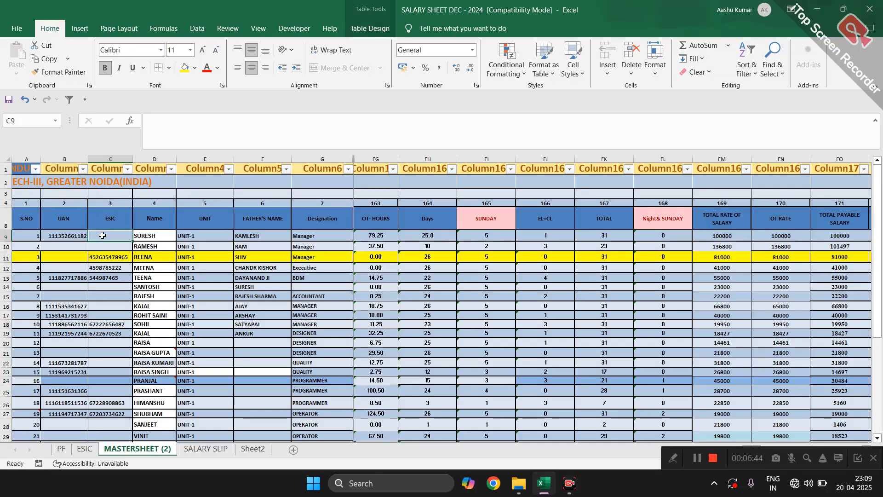
text(NA)
key(Return)
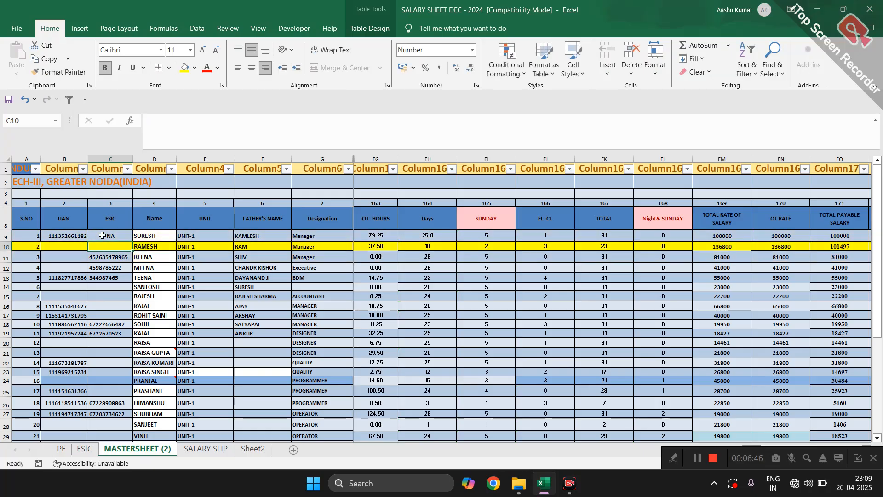
click(198, 449)
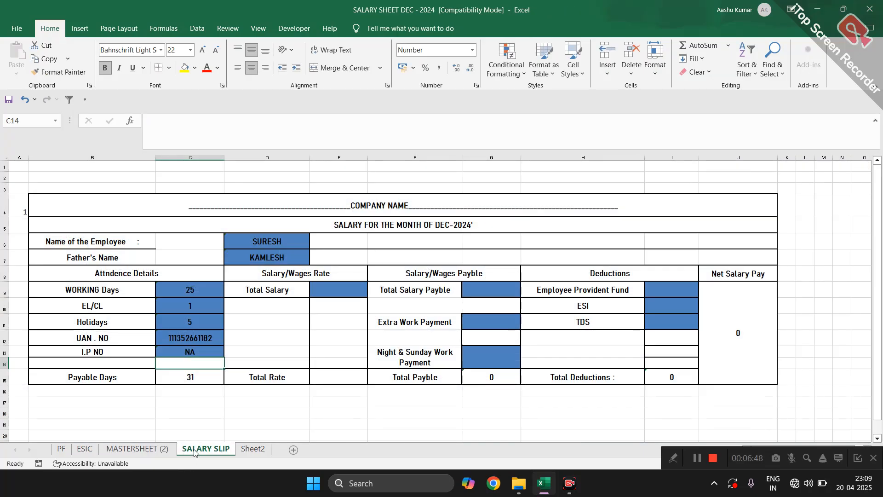
click(184, 351)
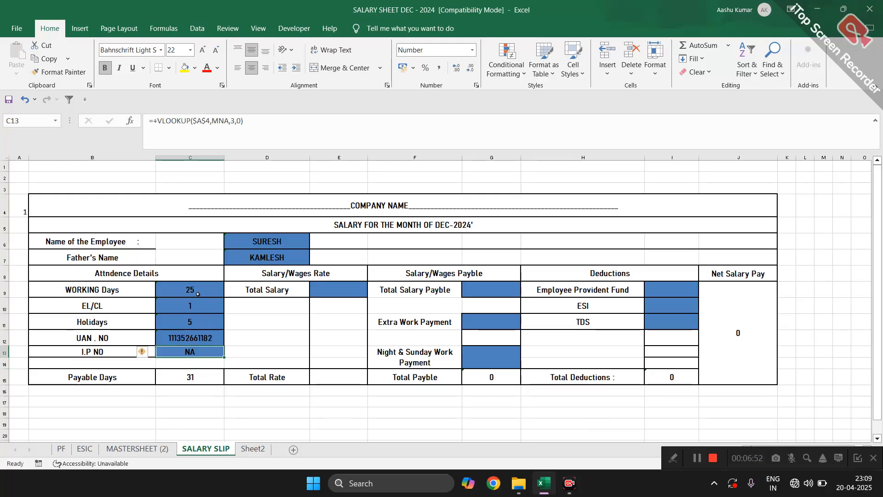
Compare the slip's Payable Days formula in C15 with the first employee's TOTAL days formula in MASTERSHEET (2)
click(198, 377)
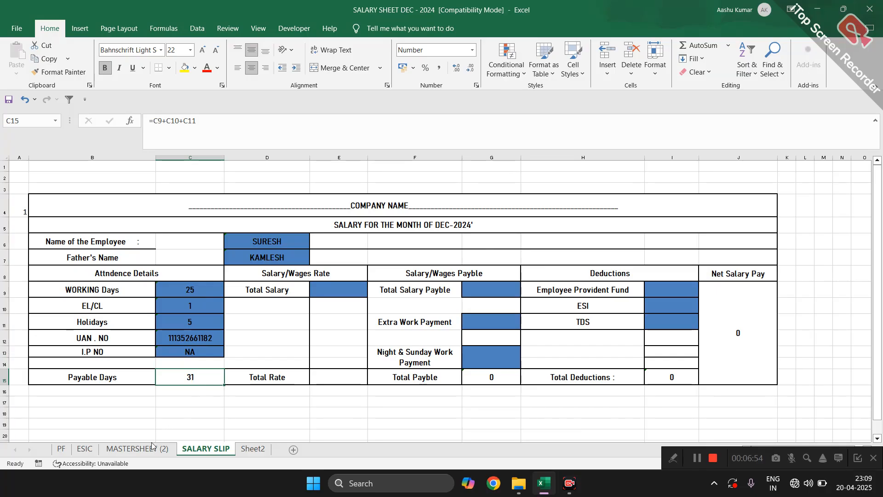
click(137, 448)
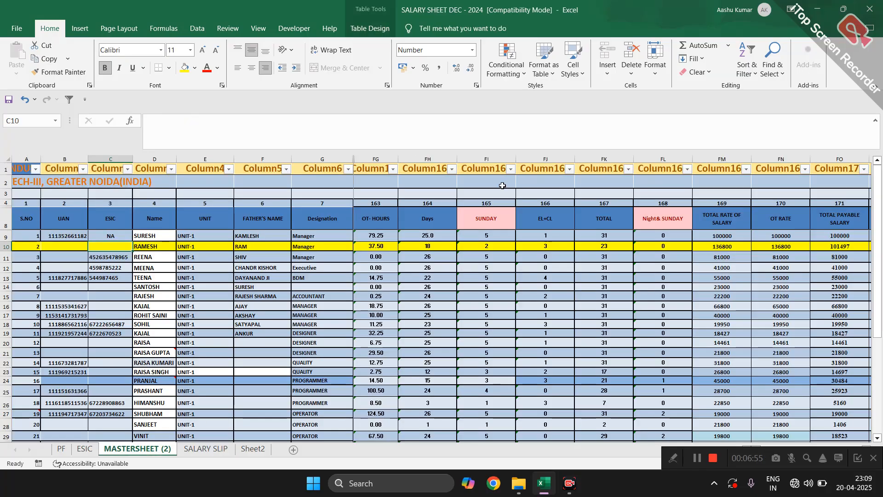
click(606, 236)
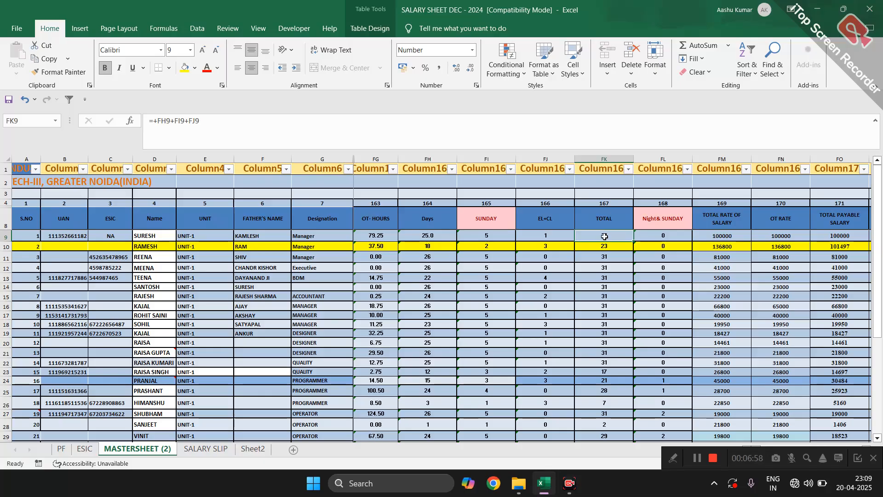
scroll(602, 234, right, 4)
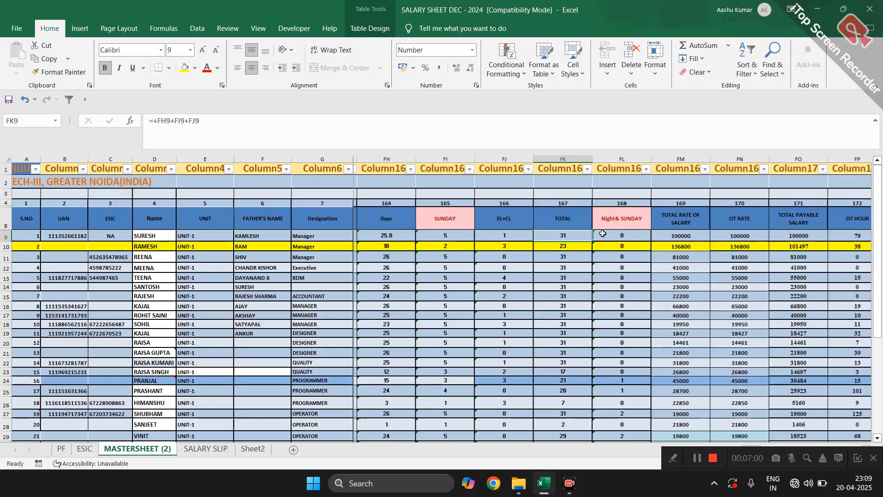
click(193, 453)
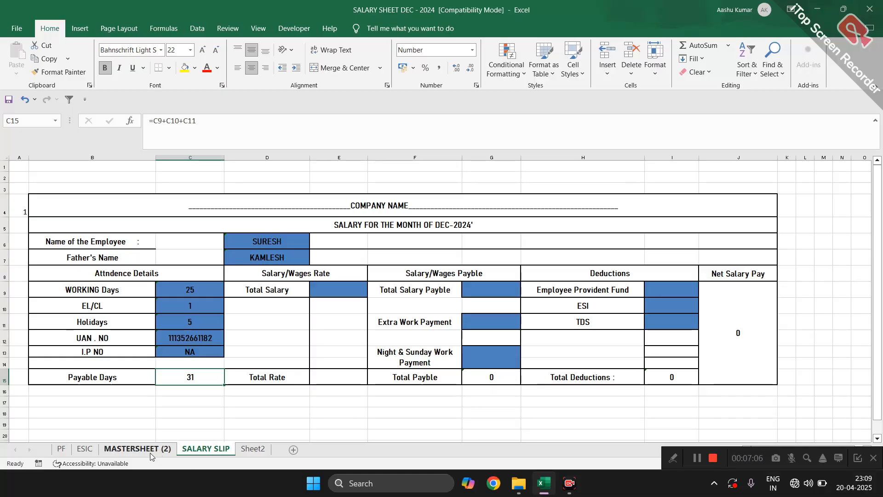
Check the column number of TOTAL RATE OF SALARY in MASTERSHEET (2) and return to the salary slip
click(138, 449)
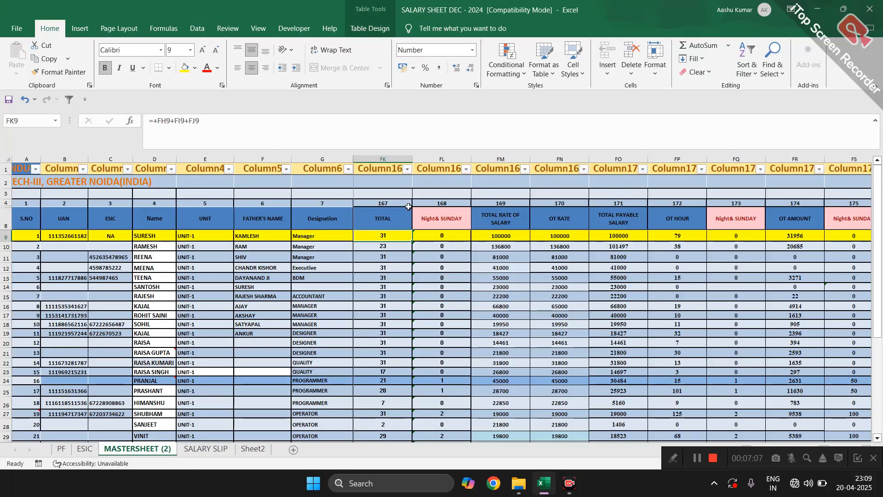
click(504, 236)
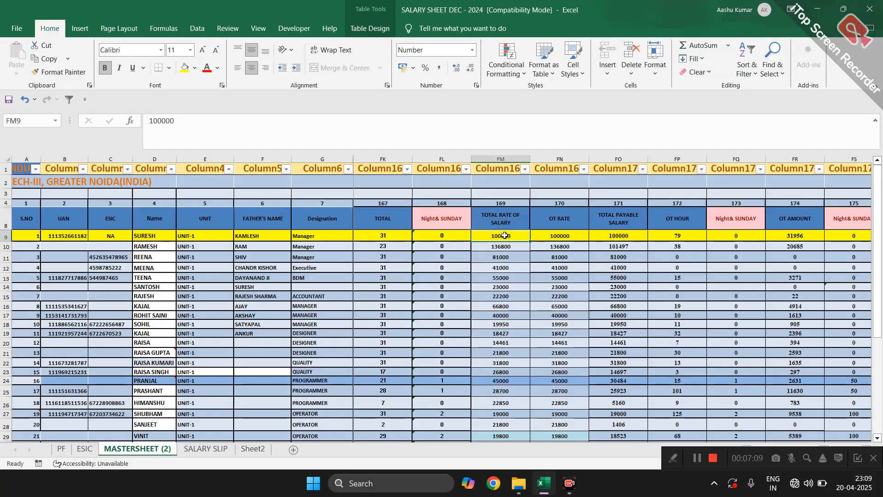
click(213, 450)
click(327, 288)
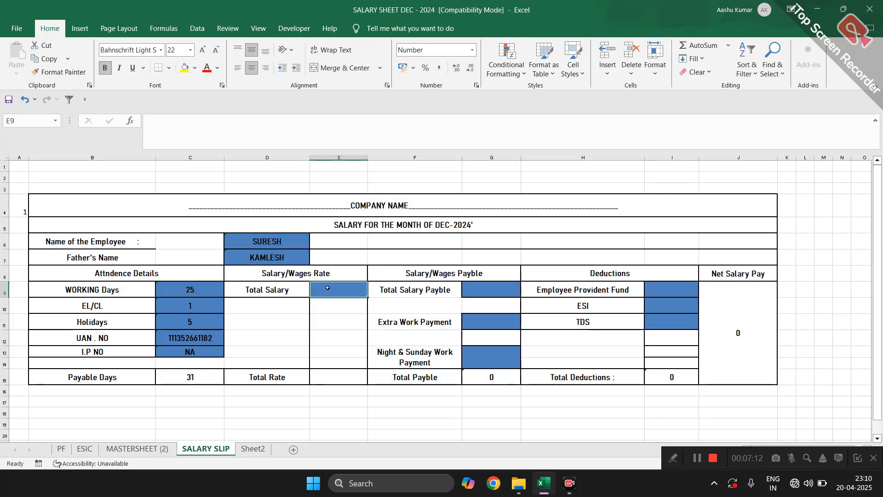
text(+)
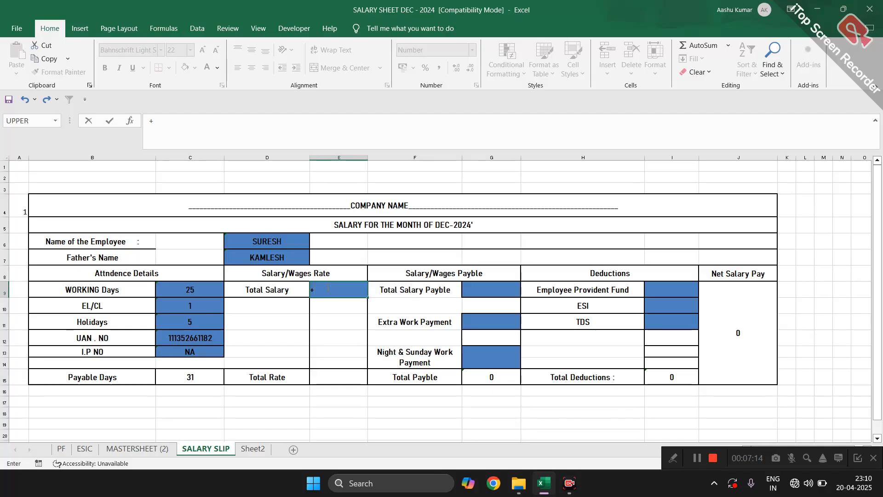
key(Escape)
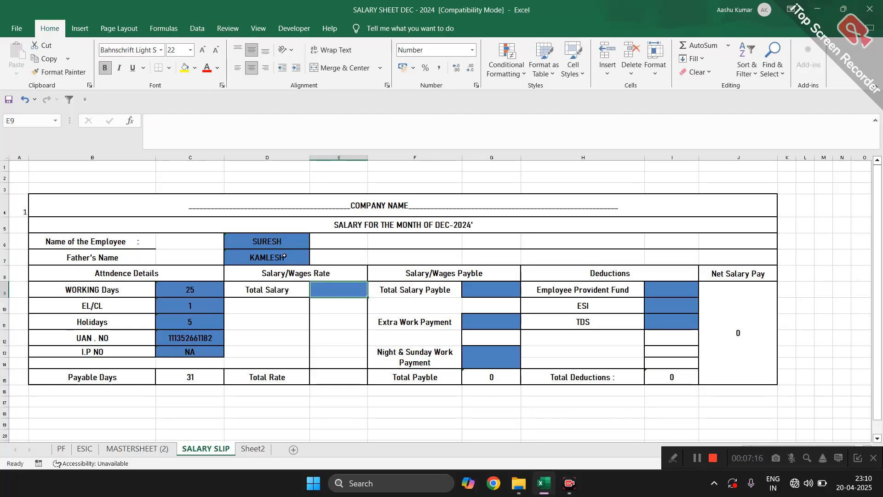
Copy the father's name VLOOKUP from D7 into the Total Salary cell E9
click(284, 256)
key(ctrl+c)
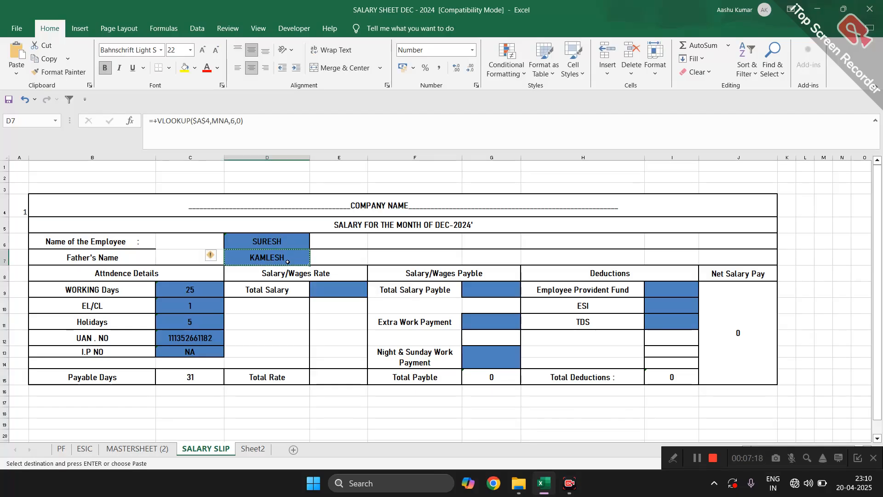
key(Right)
key(Down)
key(Down)
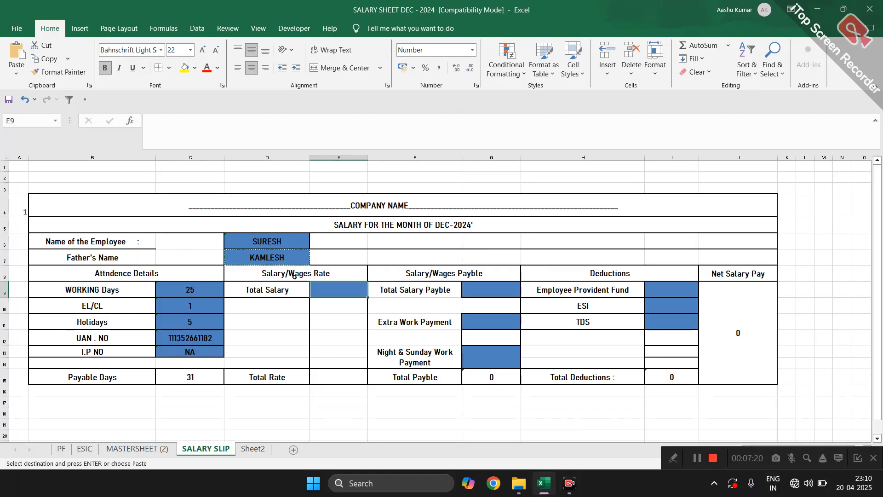
key(ctrl+v)
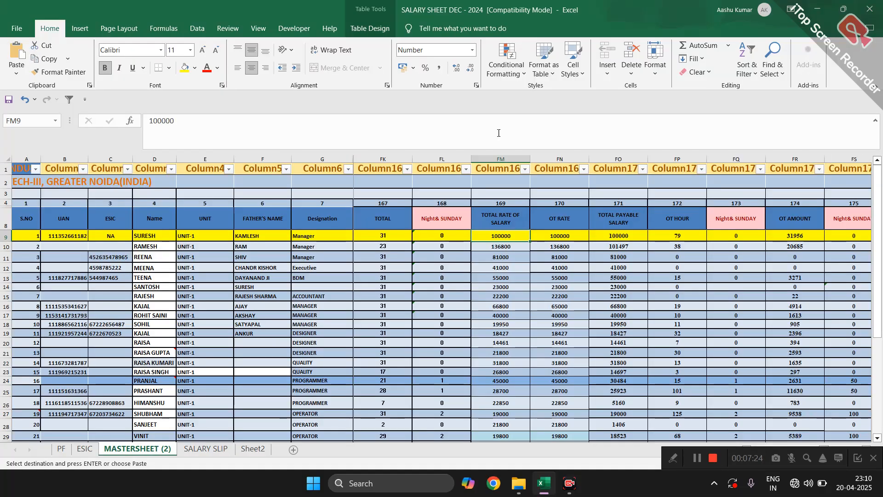
Recheck the TOTAL RATE OF SALARY column in MASTERSHEET (2), and try column index 619 in the Total Salary formula in E9
click(137, 449)
click(206, 449)
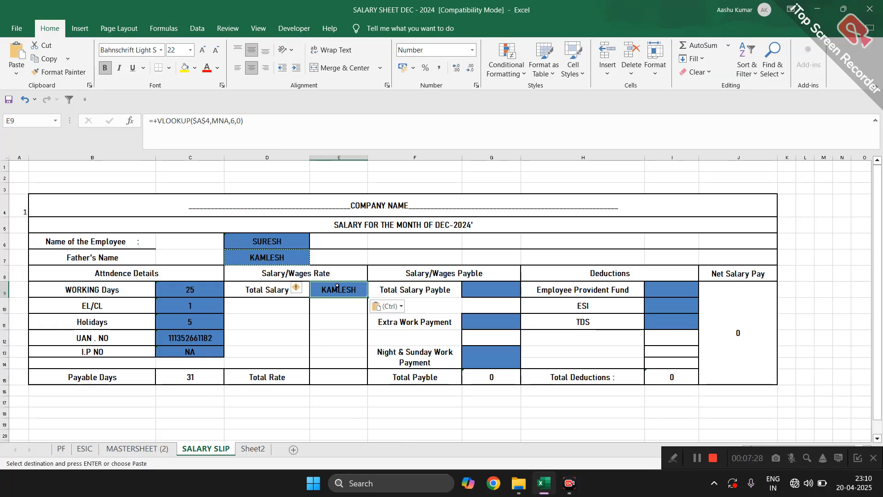
click(235, 121)
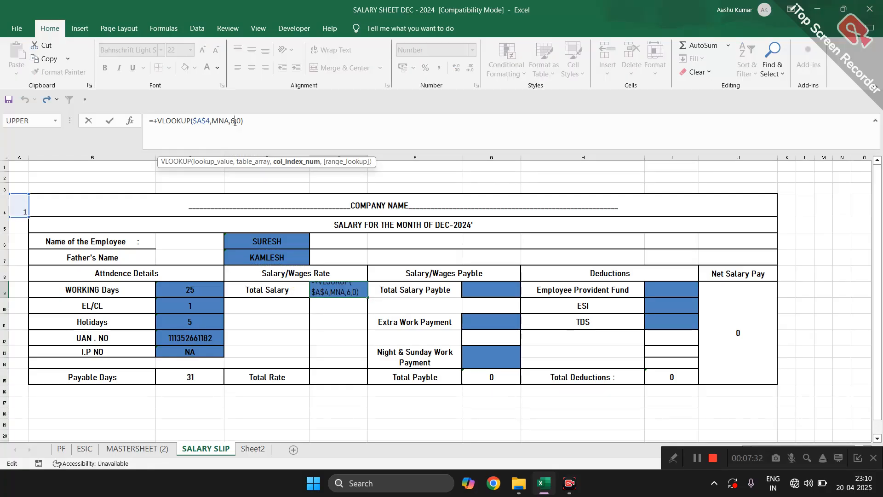
text(9)
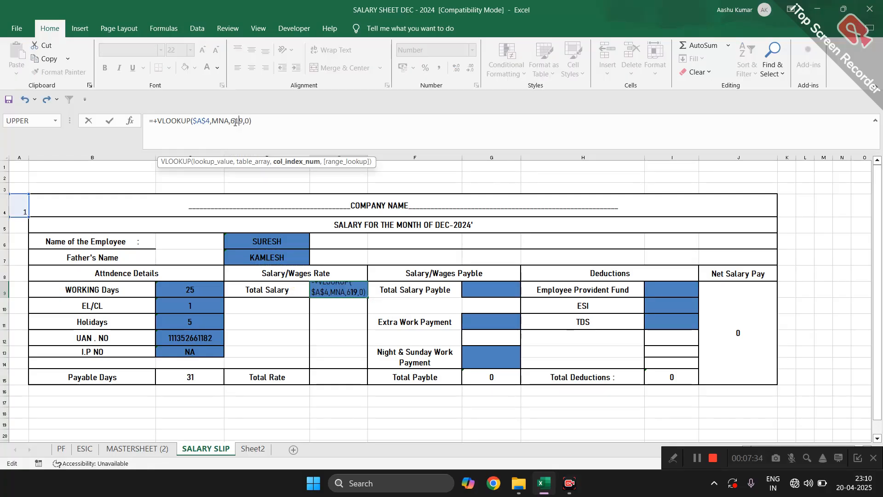
key(Return)
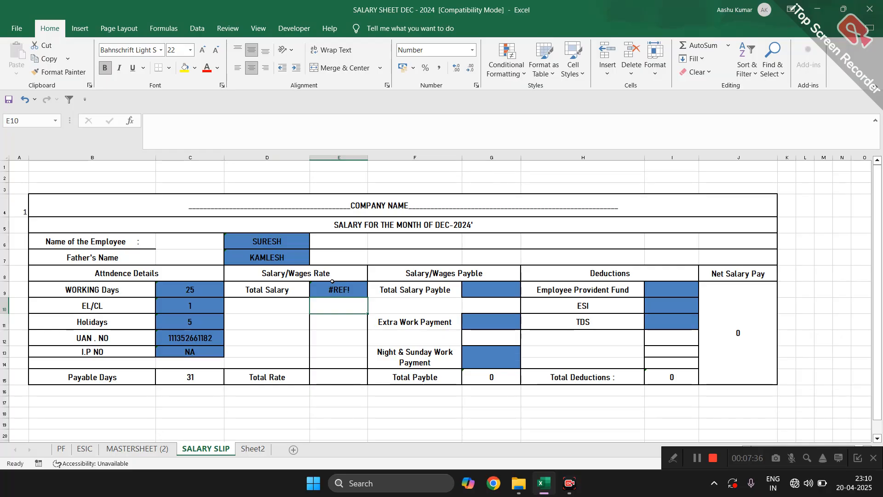
Set the column index of the Total Salary VLOOKUP in E9 to 169
click(333, 286)
click(245, 117)
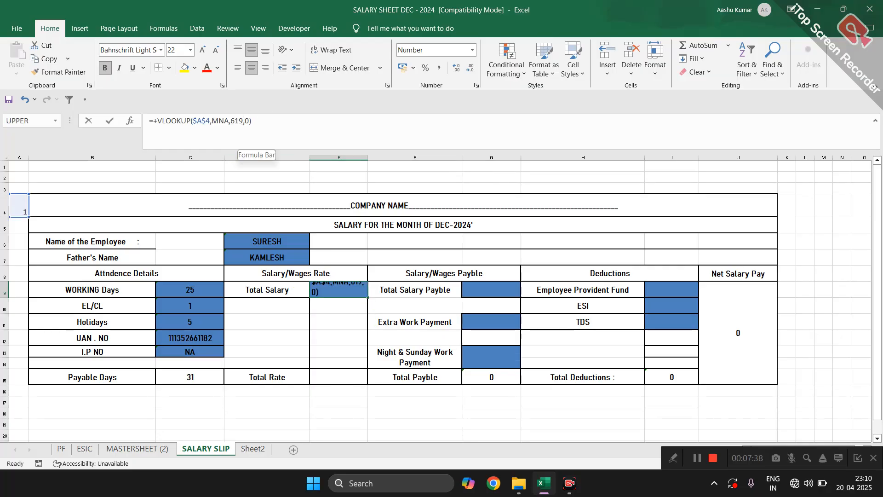
key(BackSpace)
key(BackSpace)
key(BackSpace)
text(169)
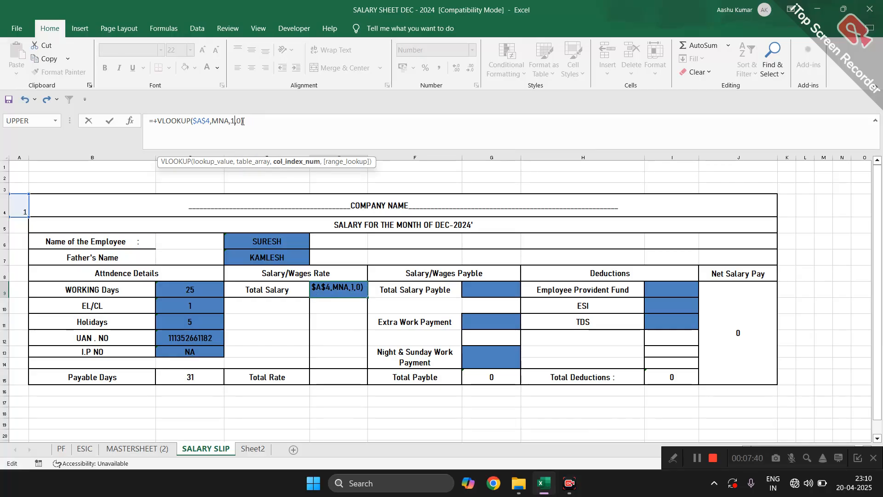
key(Return)
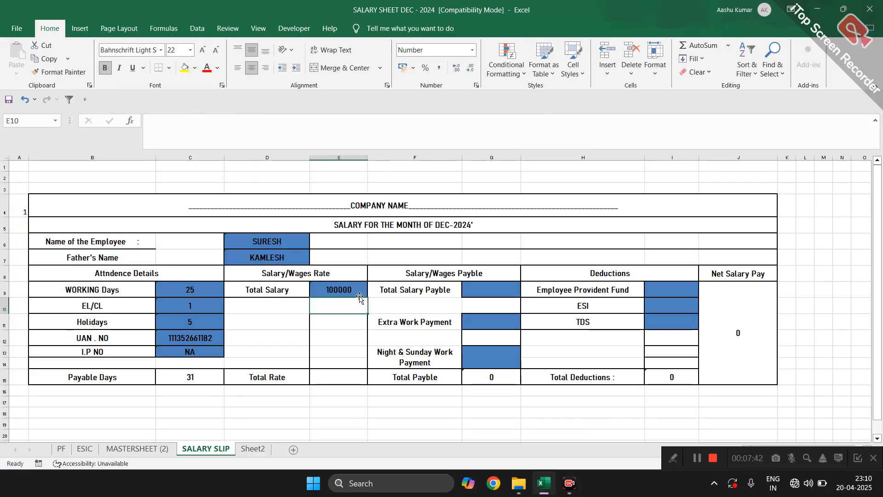
Fill the Total Rate cell E15 with a formula that references the Total Salary in E9
click(320, 380)
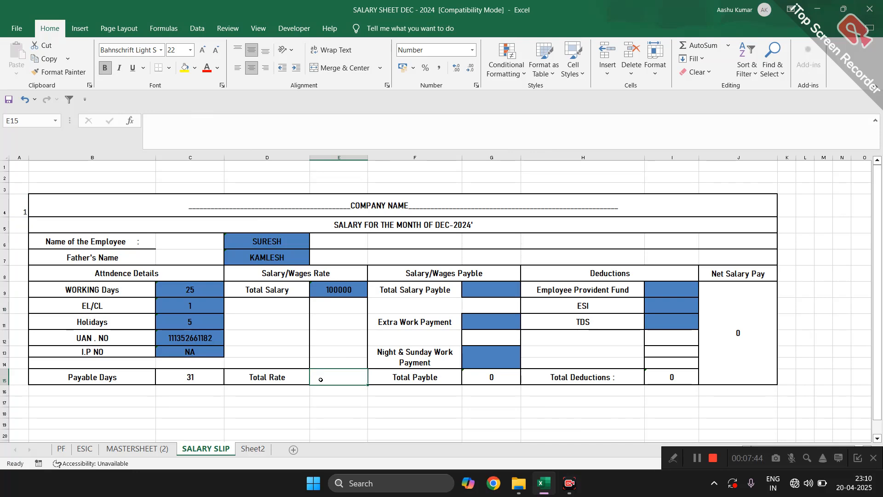
text(+)
key(Up)
key(Up)
key(Up)
key(Up)
key(Up)
key(Up)
key(Up)
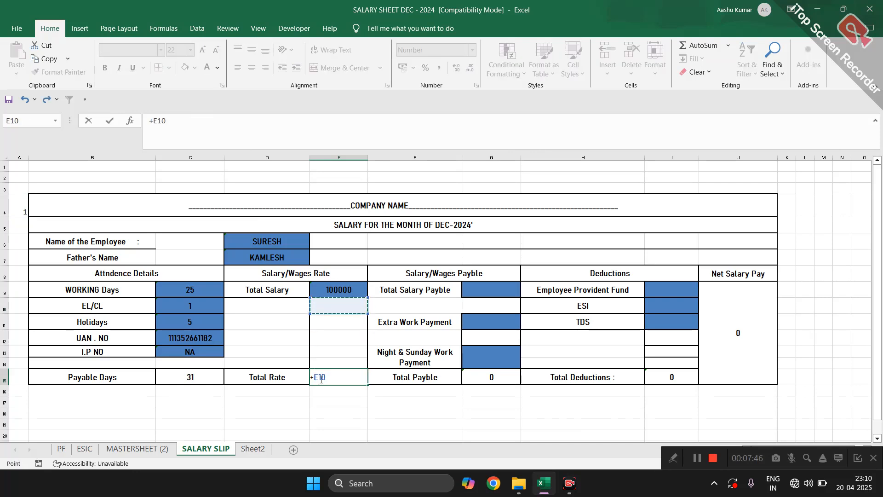
key(Return)
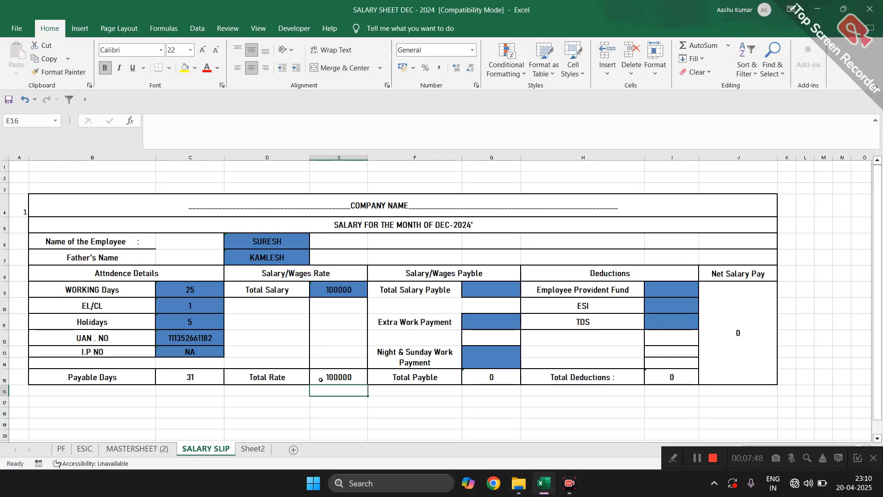
Check the column number of TOTAL PAYABLE SALARY in MASTERSHEET (2) and return to the salary slip
click(488, 287)
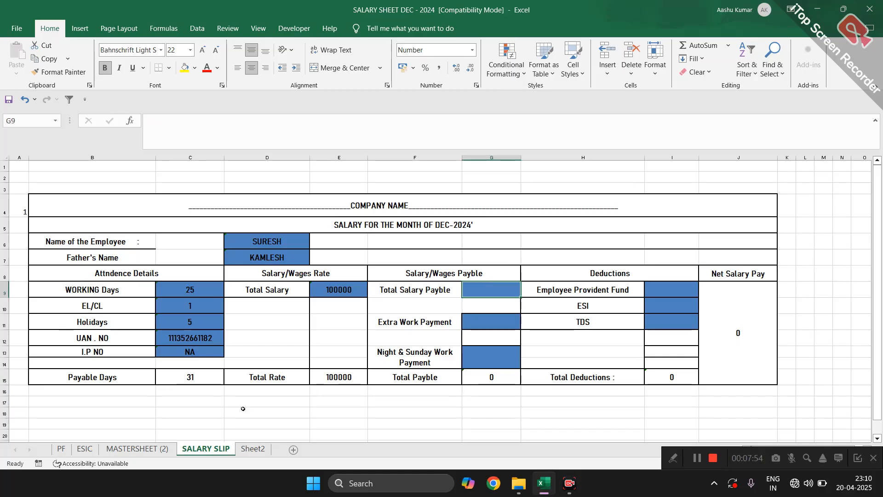
click(138, 449)
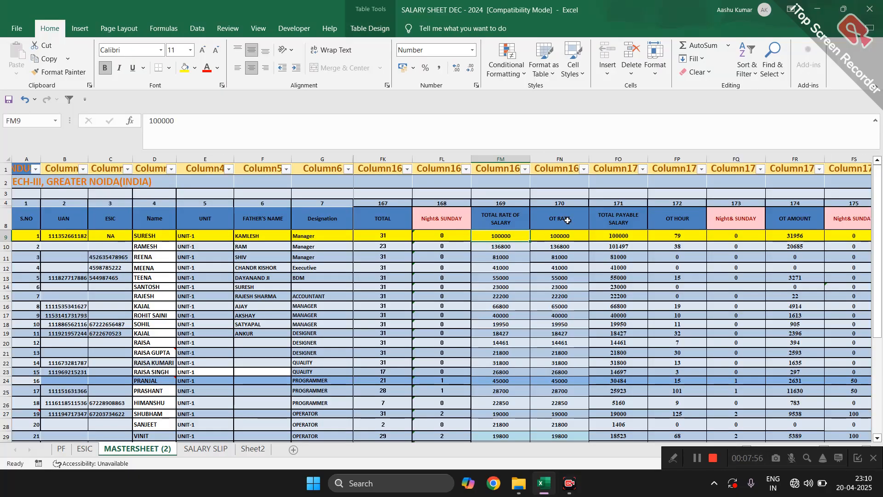
click(618, 237)
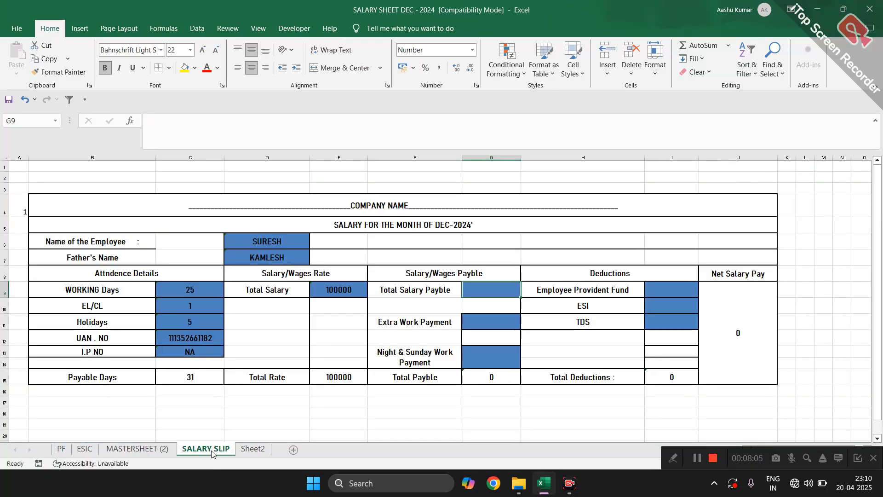
click(205, 449)
Copy the father's name VLOOKUP from D7 into the Total Salary Payble cell G9
click(292, 257)
key(ctrl+c)
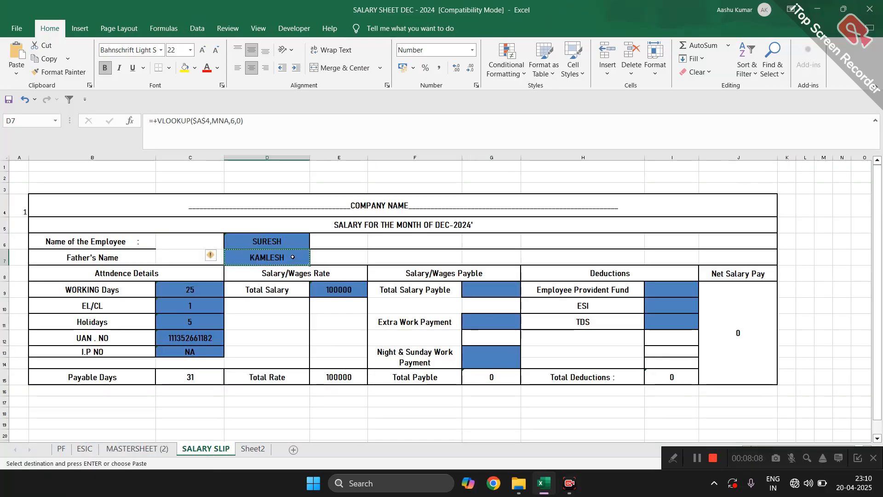
key(Right)
key(Right)
key(Right)
key(Down)
key(Left)
key(Down)
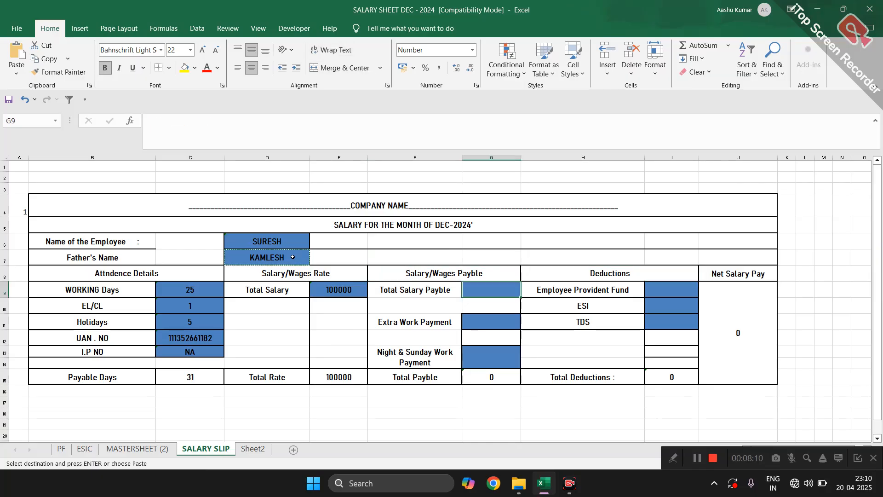
key(ctrl+v)
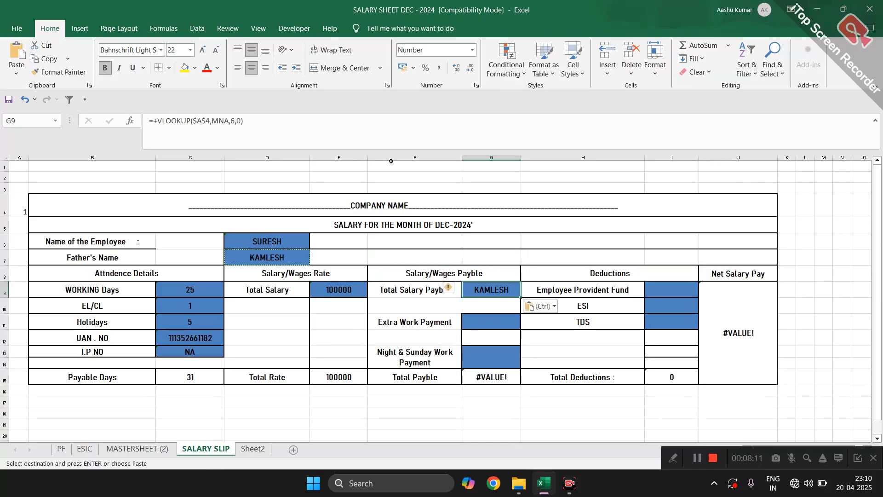
Try column index 161 in the Total Salary Payble VLOOKUP in G9
click(235, 121)
text(1)
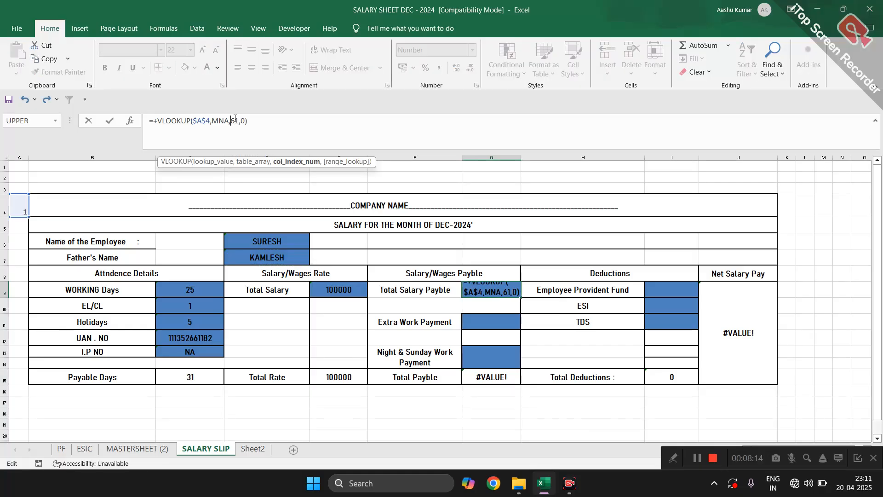
text(1)
key(Return)
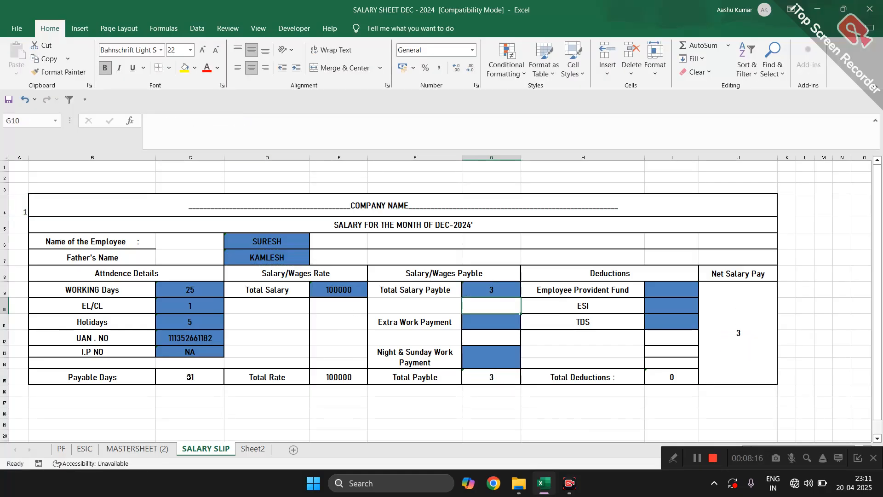
Recheck the TOTAL PAYABLE SALARY column in MASTERSHEET (2) and set the column index in G9 to 171
click(138, 448)
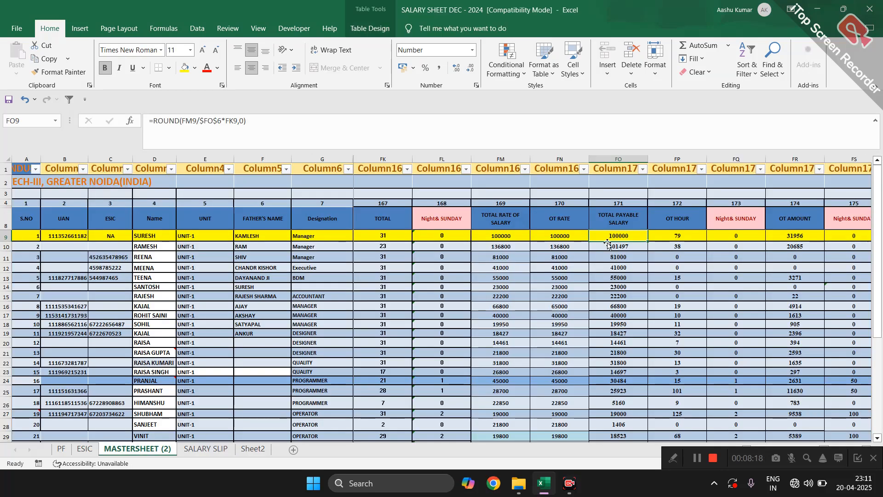
click(208, 449)
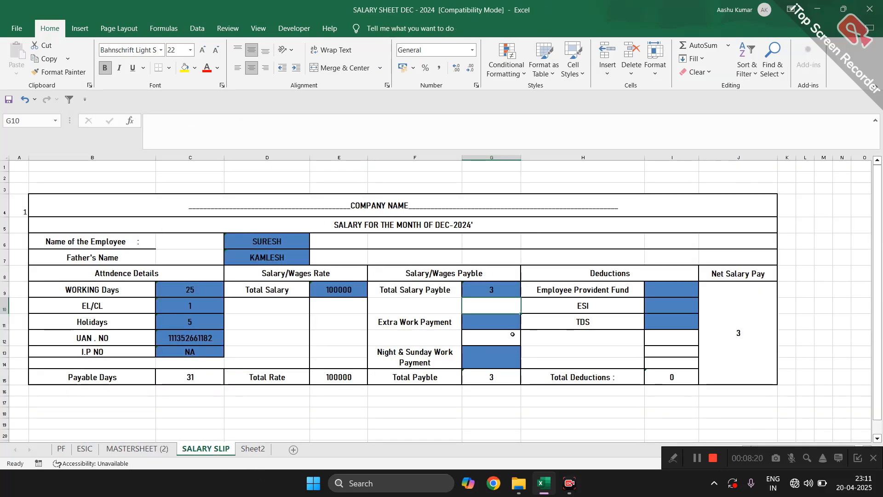
click(504, 289)
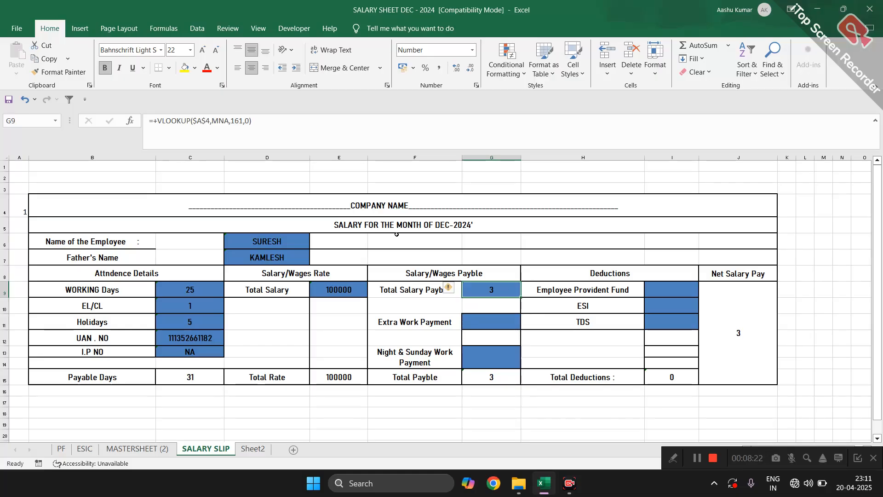
click(239, 122)
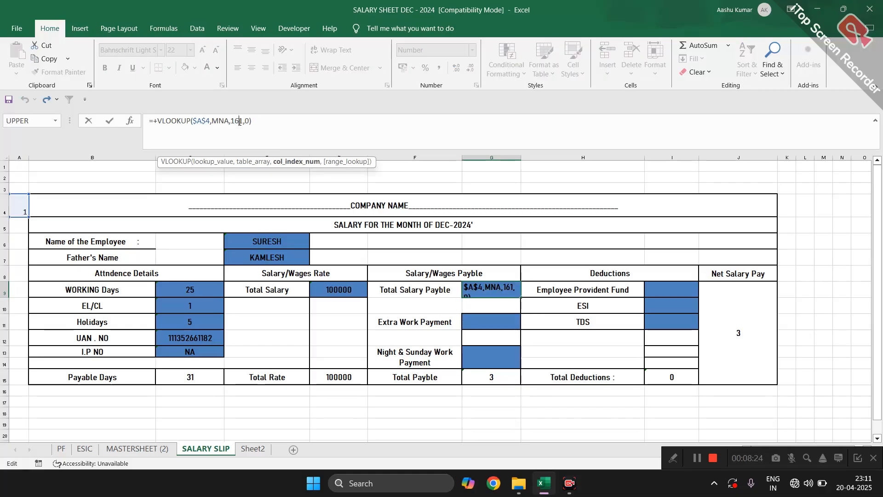
key(BackSpace)
text(7)
key(Return)
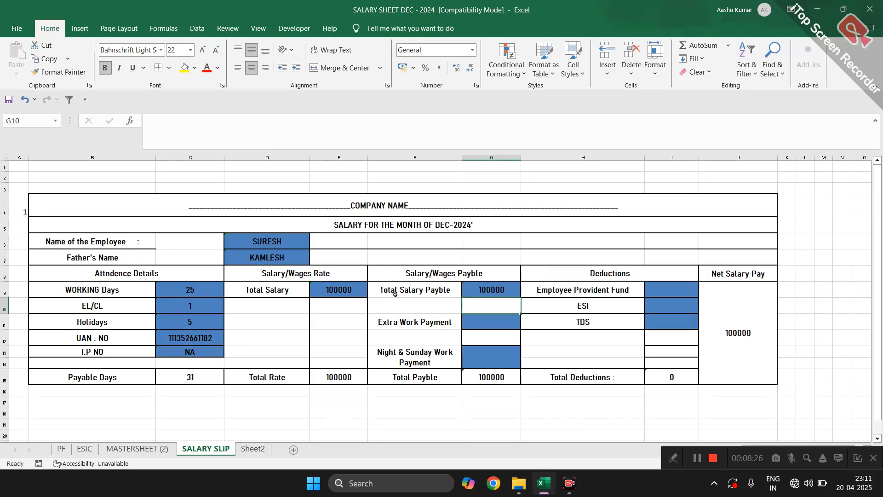
Check the column numbers of OT HOUR and OT AMOUNT in MASTERSHEET (2) and return to the salary slip
click(142, 452)
click(682, 237)
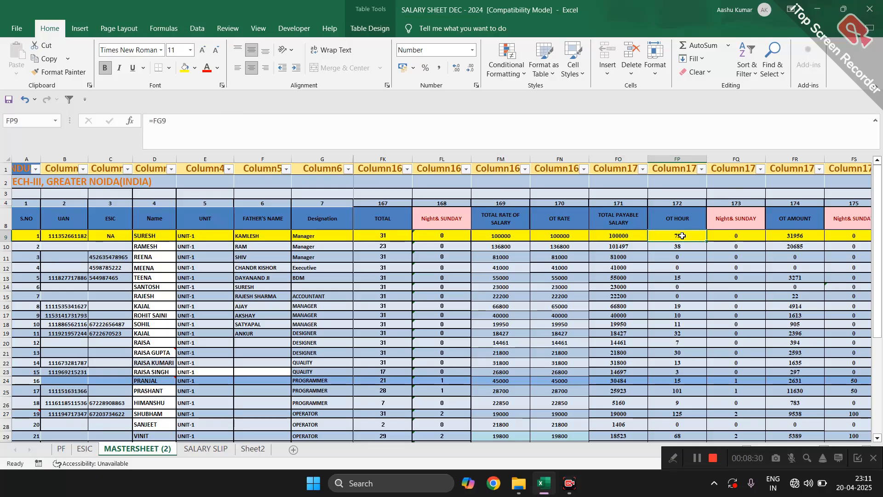
click(794, 233)
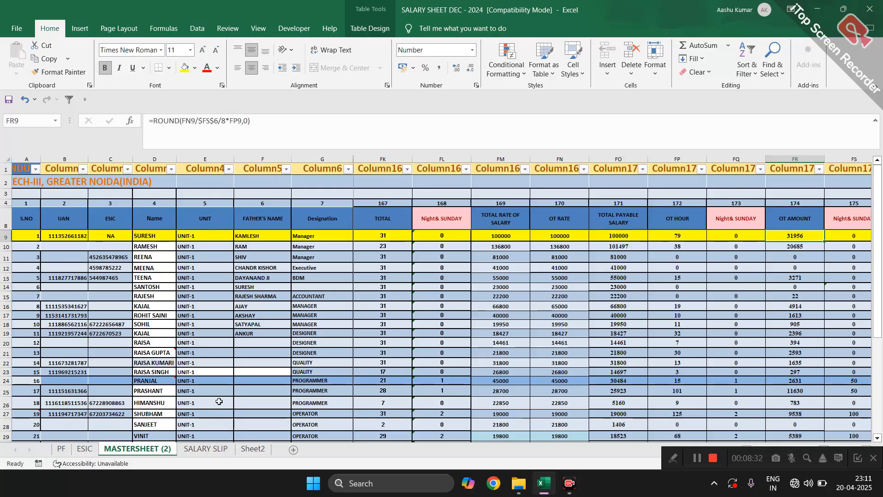
click(208, 449)
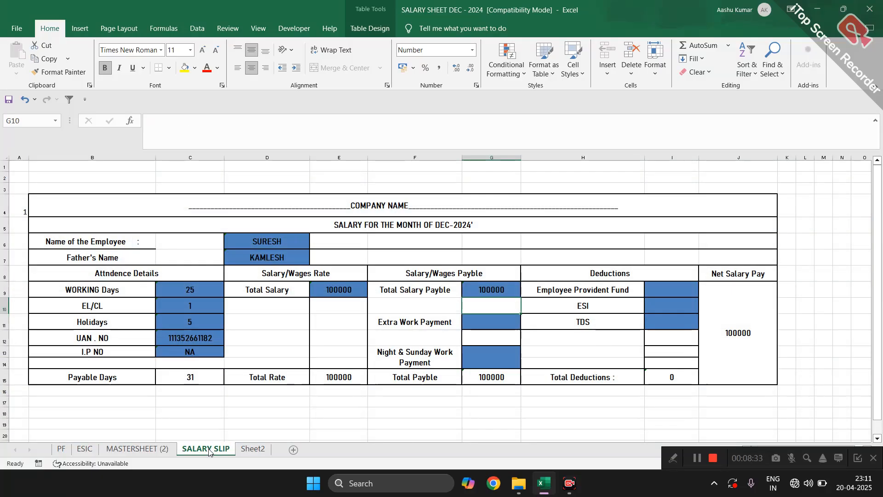
Copy the VLOOKUP from G9 into the Extra Work Payment cell G11 and set its column index to 174
click(483, 321)
click(499, 287)
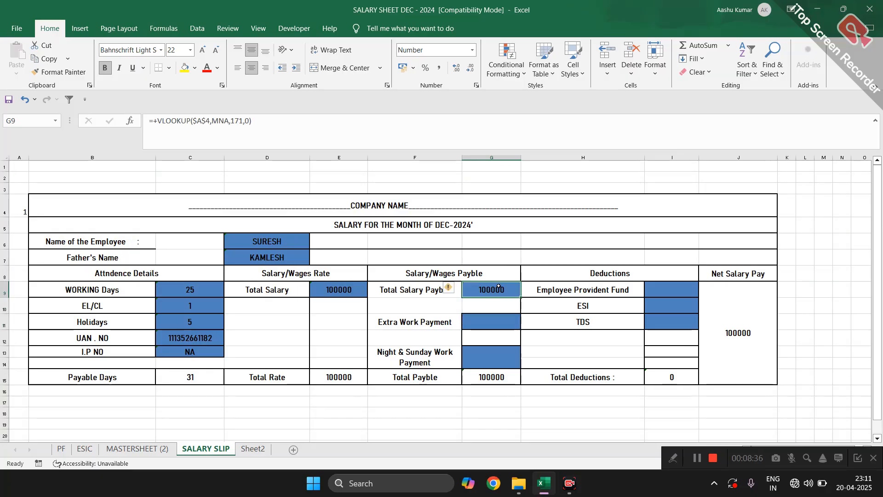
key(ctrl+c)
key(Down)
key(Down)
key(ctrl+v)
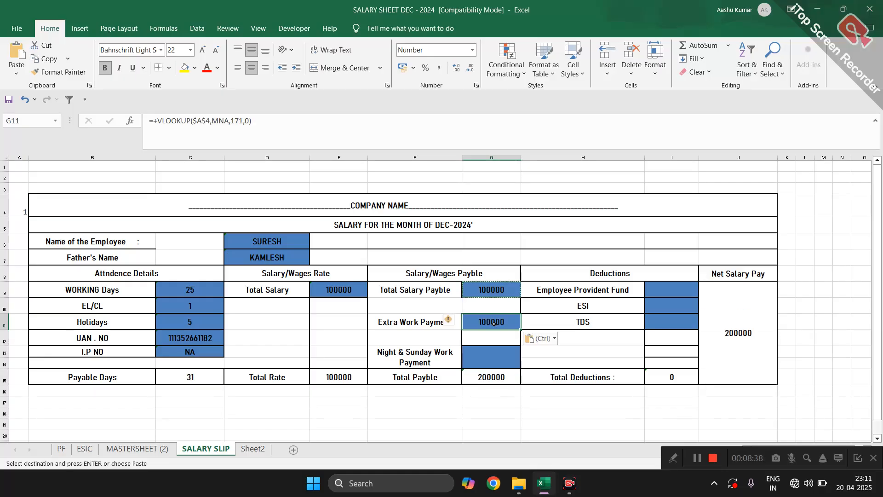
click(242, 121)
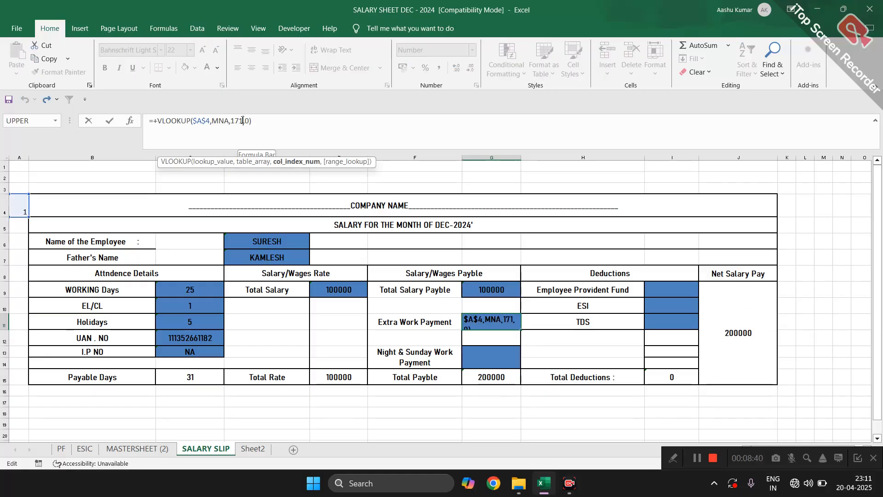
key(BackSpace)
key(Return)
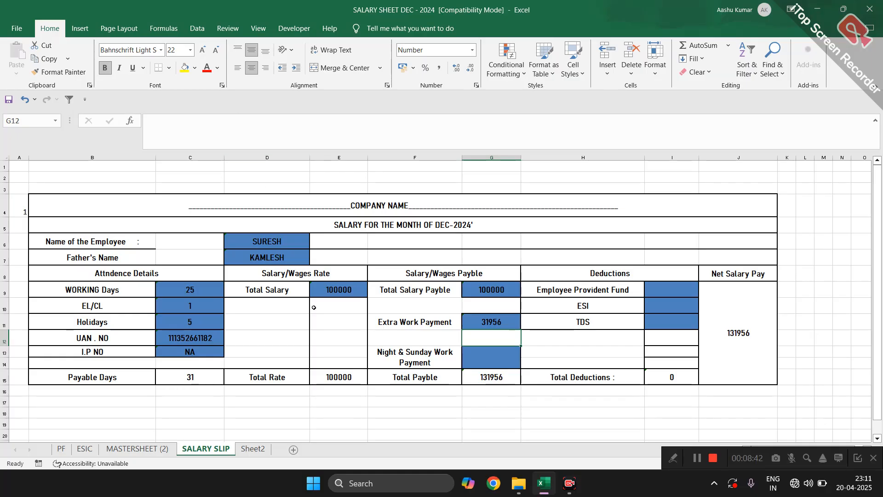
Check the column number of the Night& SUNDAY amount beside OT AMOUNT in MASTERSHEET (2) and return to the salary slip
click(123, 453)
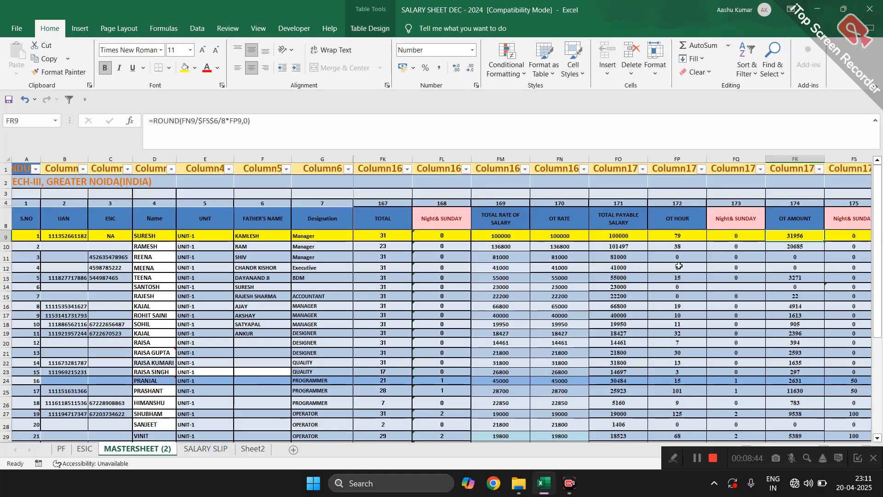
scroll(772, 278, right, 1)
scroll(772, 279, right, 3)
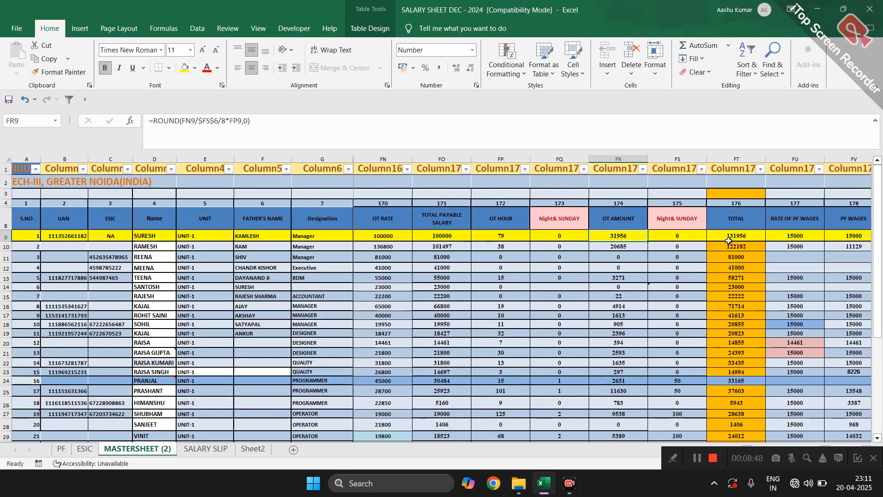
click(688, 233)
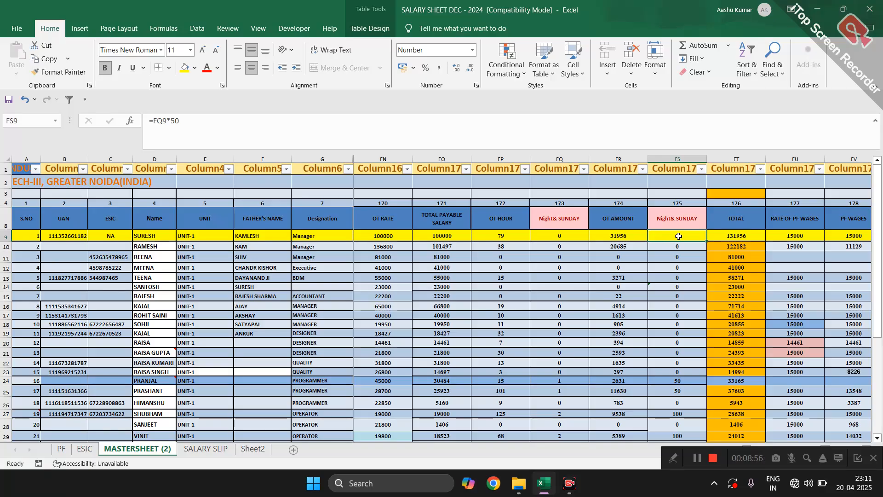
click(196, 450)
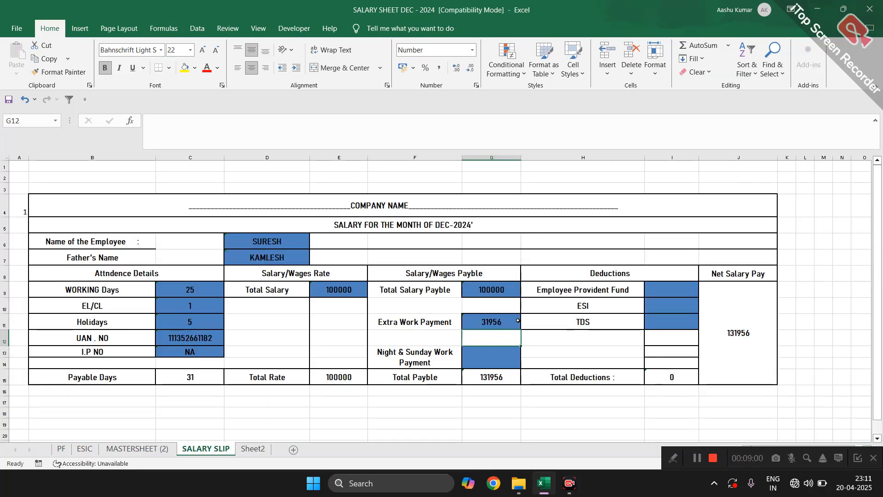
Try to copy the Extra Work Payment VLOOKUP from G11 into the Night & Sunday Work Payment cell G13, and inspect the pasted content
click(489, 323)
key(ctrl+c)
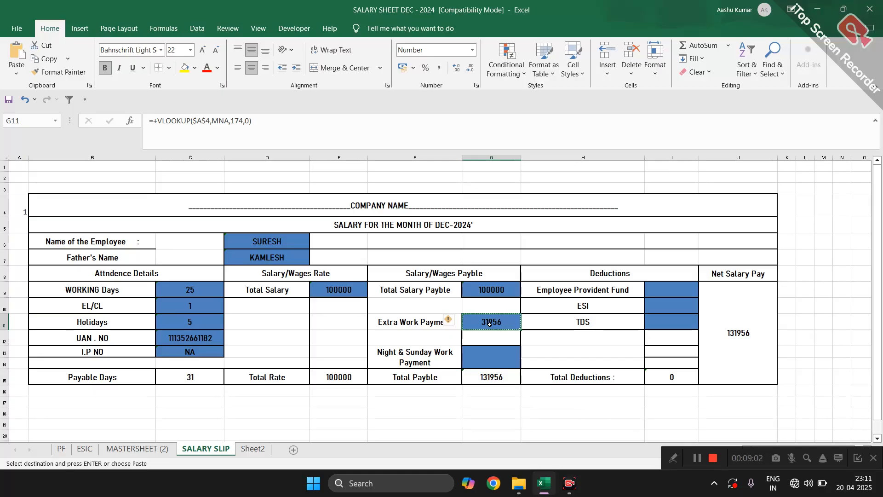
key(Down)
key(Down)
key(ctrl+v)
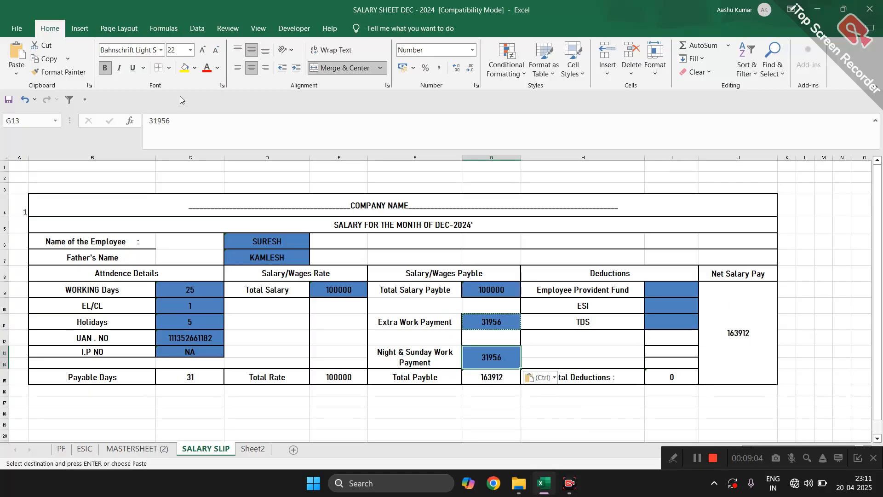
double_click(494, 354)
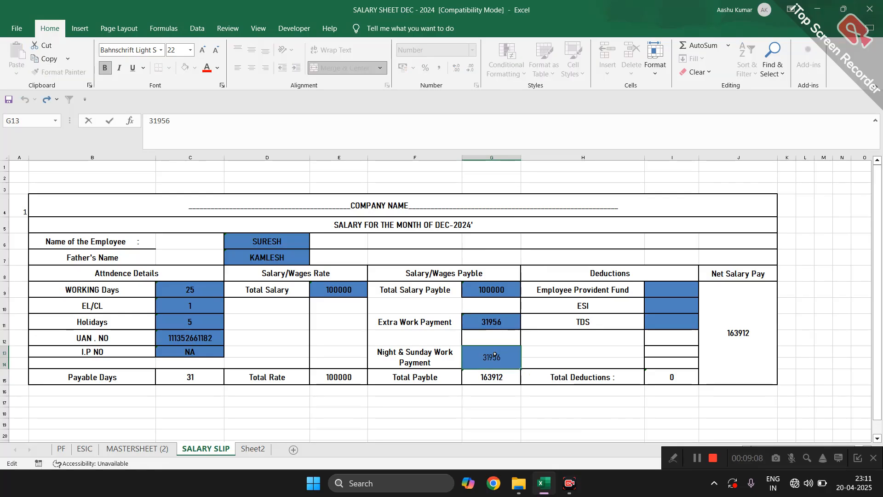
key(Escape)
Copy the Extra Work Payment VLOOKUP from G11 again and paste it into the Total Payble cell G15
key(Up)
key(Up)
key(ctrl+c)
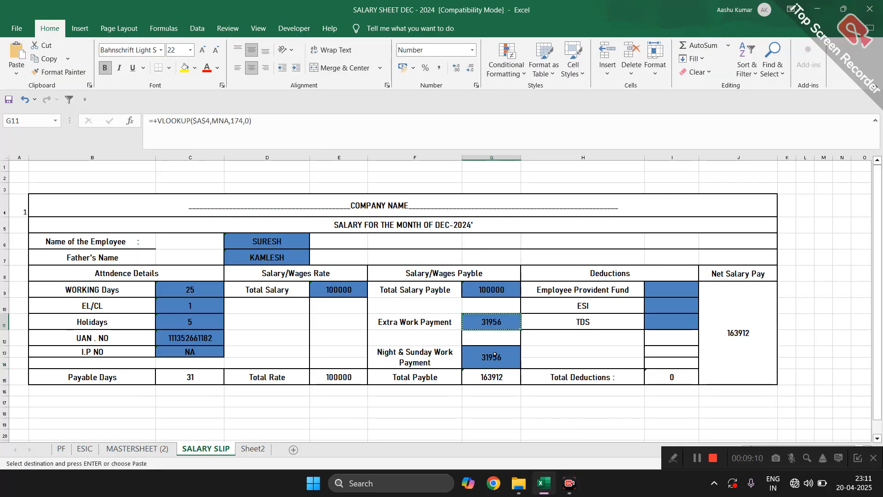
key(Down)
key(Down)
key(Down)
key(ctrl+v)
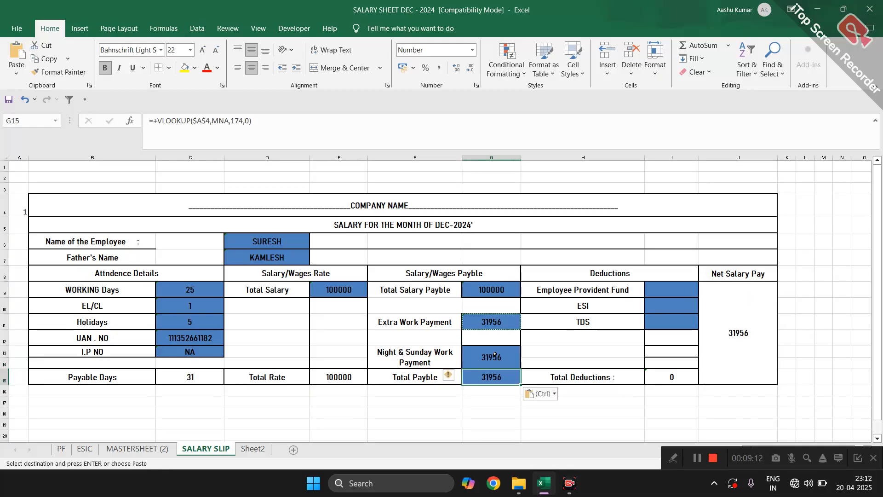
Undo the paste into the Total Payble cell G15 and try pasting the Extra Work Payment content into the Night & Sunday Work Payment cell G13
key(ctrl+z)
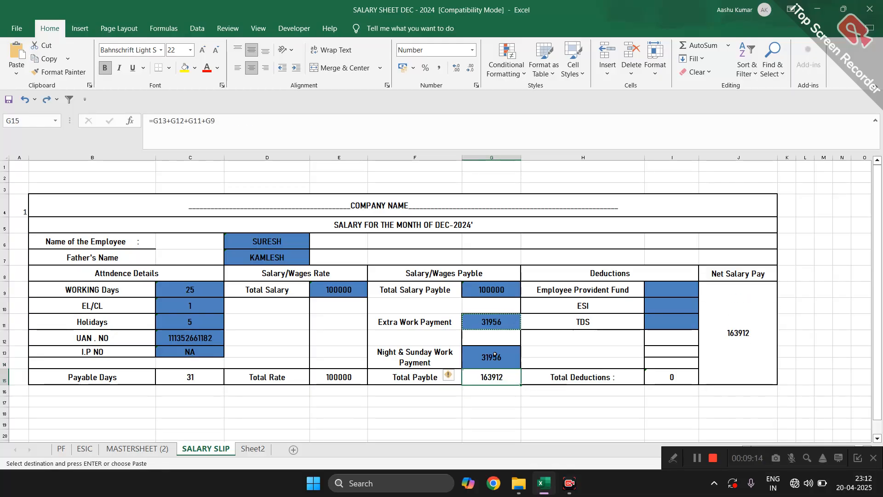
click(494, 355)
key(ctrl+v)
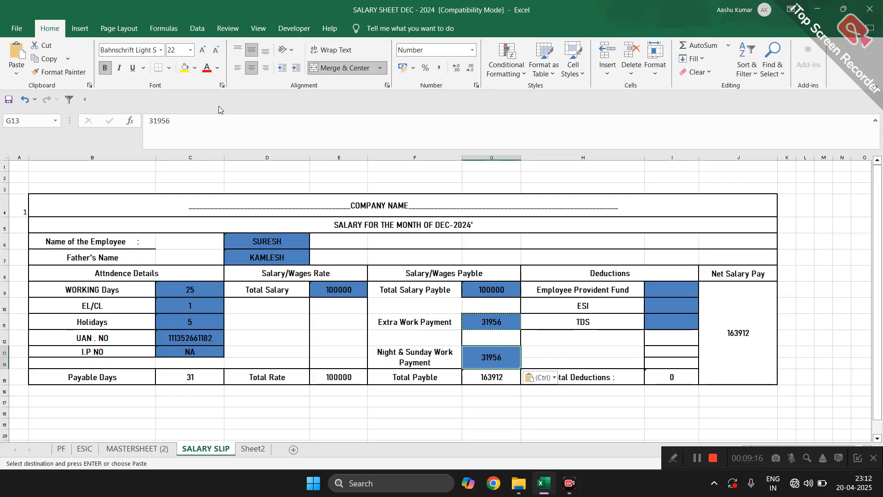
Write the formula +VLOOKUP(A4,MNA,174,0) in the Night & Sunday Work Payment cell G13
click(495, 321)
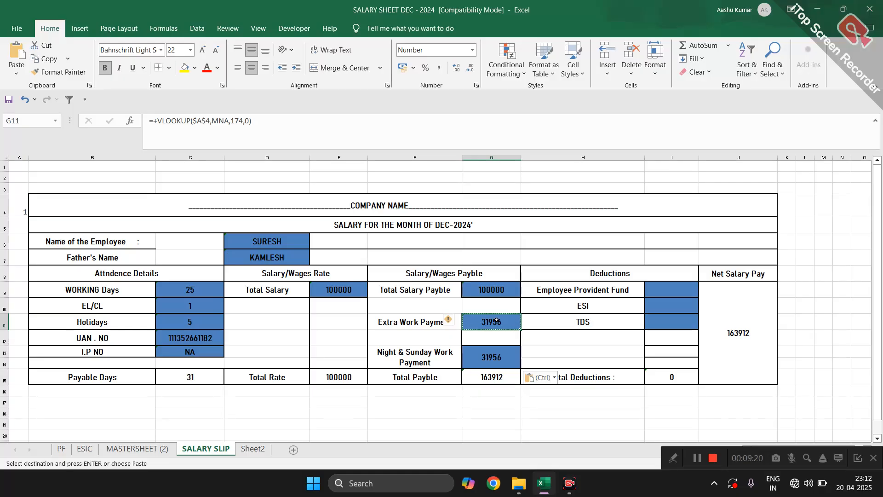
key(Down)
key(Down)
key(Down)
key(Up)
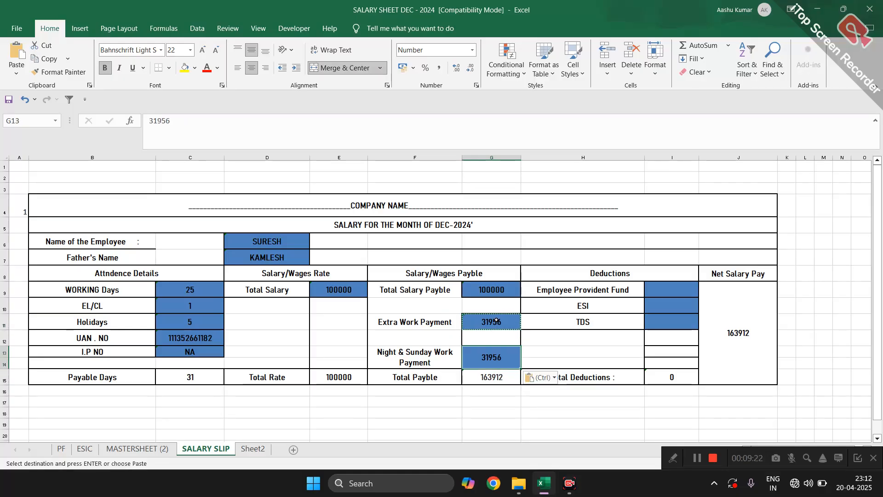
key(Escape)
text(+V)
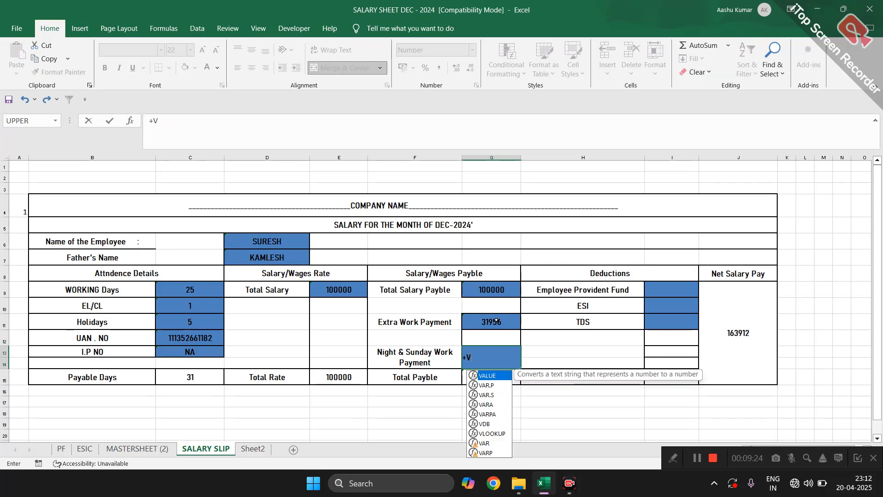
text(LOOKUP()
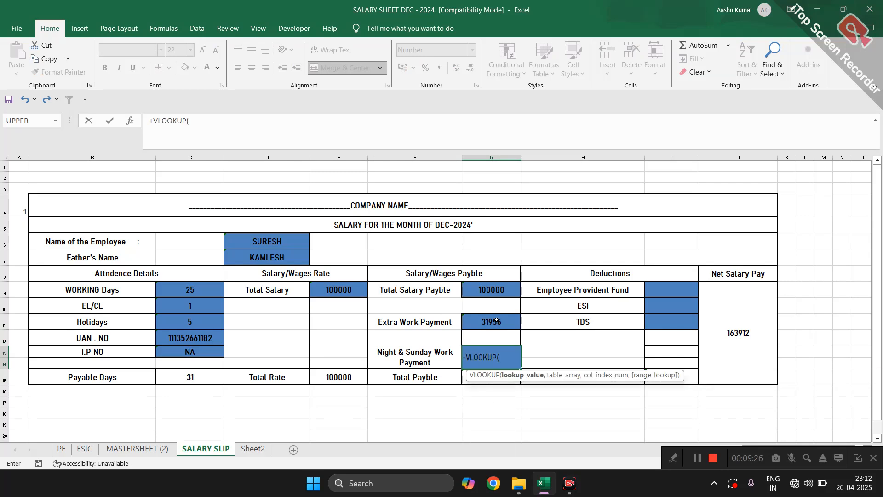
key(Left)
key(Left)
key(Left)
key(Left)
key(Left)
key(Left)
key(Up)
key(Up)
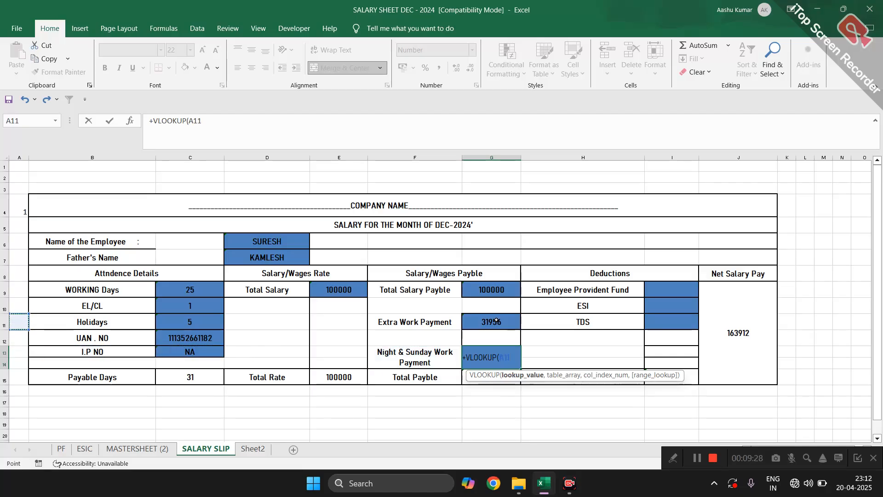
key(ctrl+Up)
text(,)
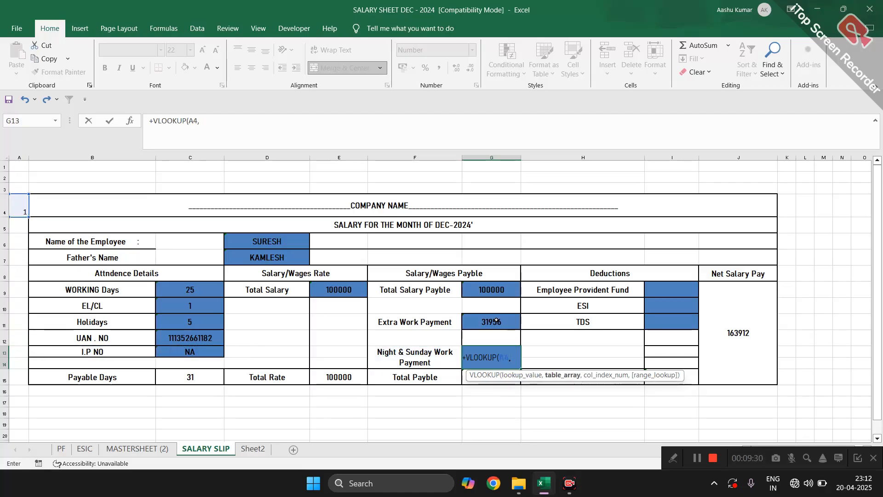
text(MNA)
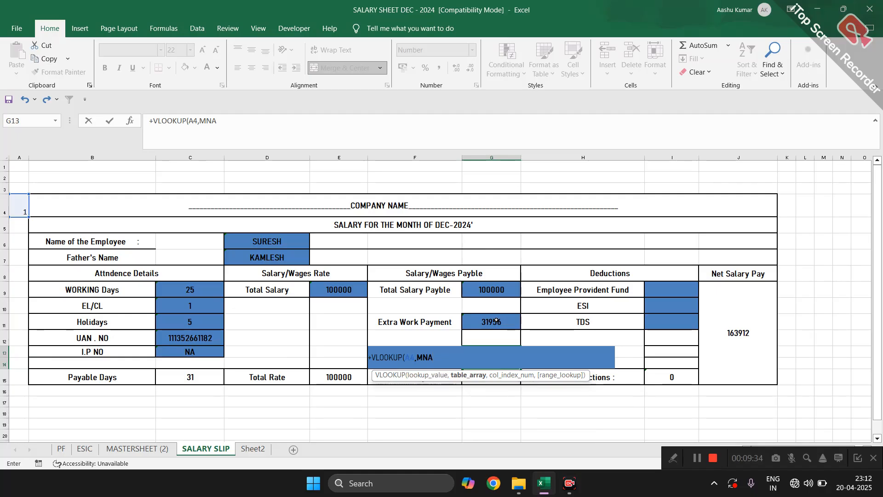
text(,174)
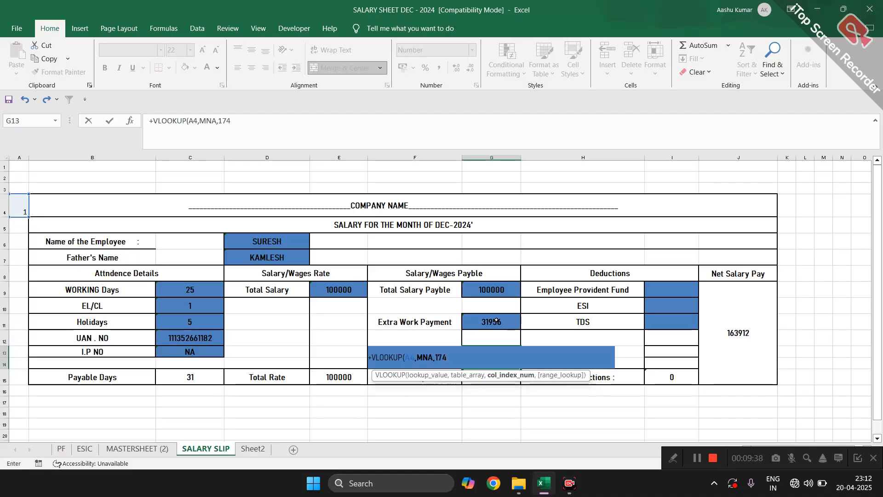
text(,0)
key(Return)
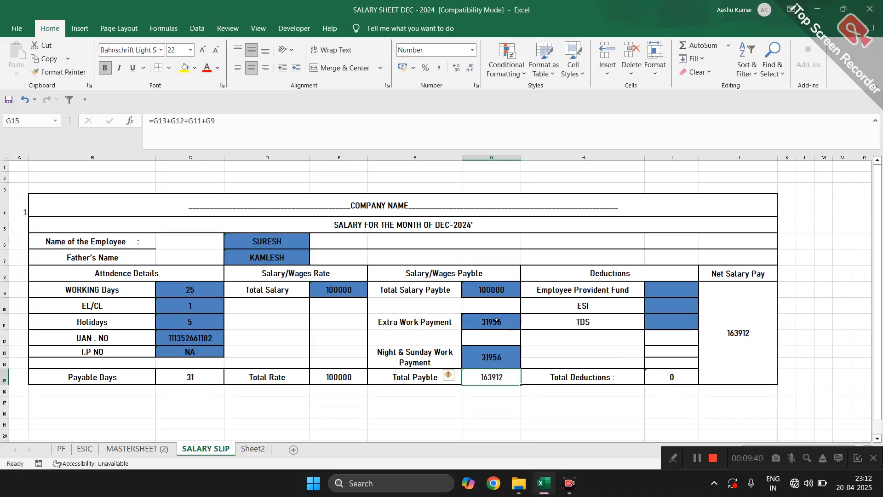
Set the column index of the Night & Sunday Work Payment VLOOKUP in G13 to 175
click(500, 359)
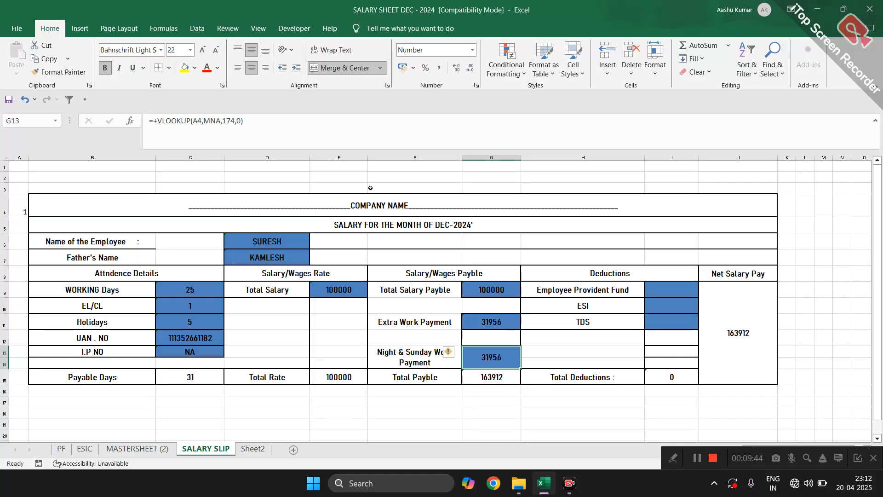
click(235, 120)
key(BackSpace)
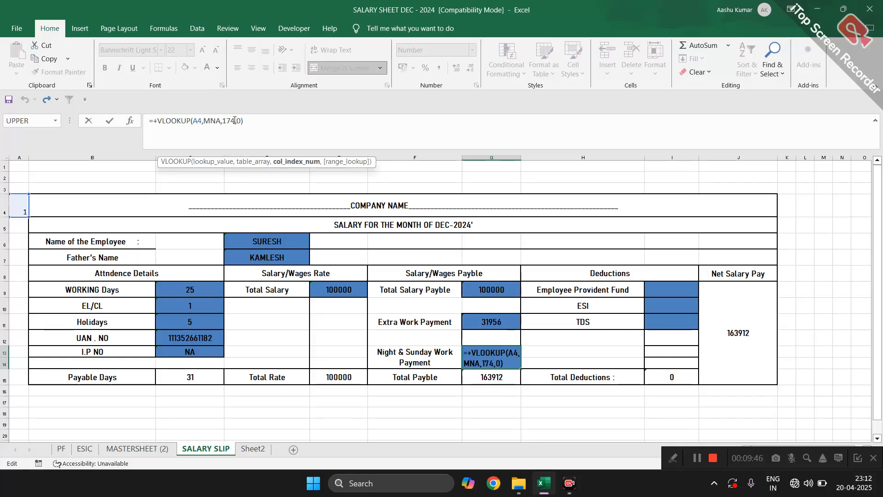
key(Return)
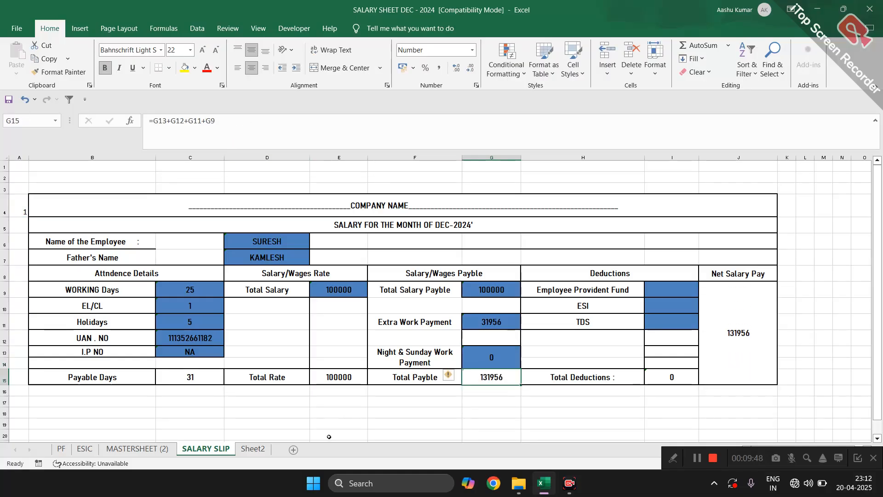
Enter 250 as the first employee's Night& SUNDAY amount in FS9 of MASTERSHEET (2) and return to the salary slip
click(143, 451)
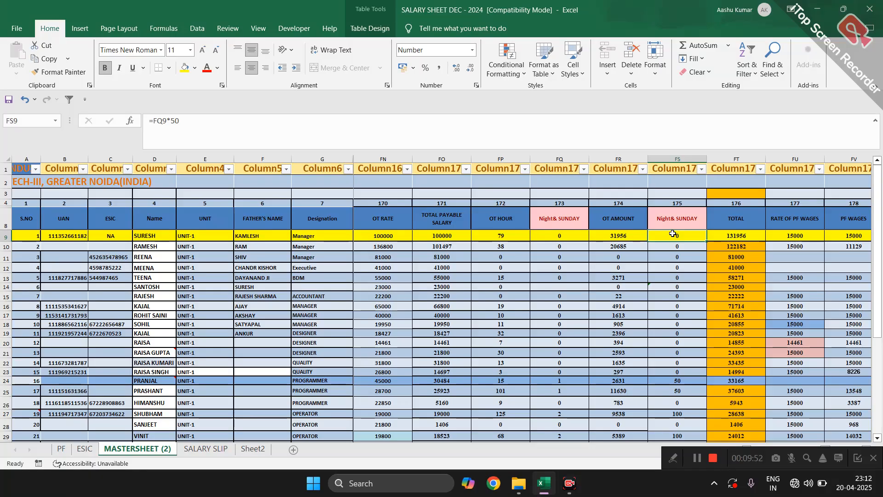
text(25)
key(Return)
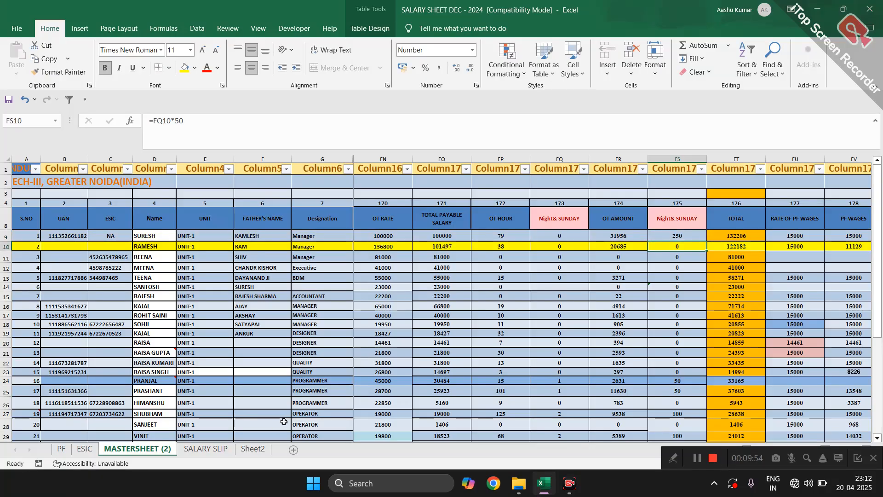
click(202, 448)
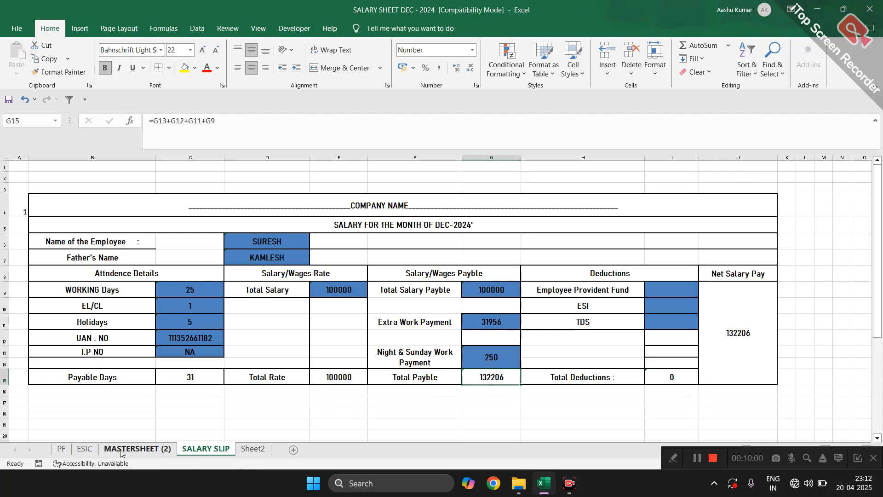
Check the column numbers of the ESIC and EPF deductions in MASTERSHEET (2) and return to the salary slip
click(133, 448)
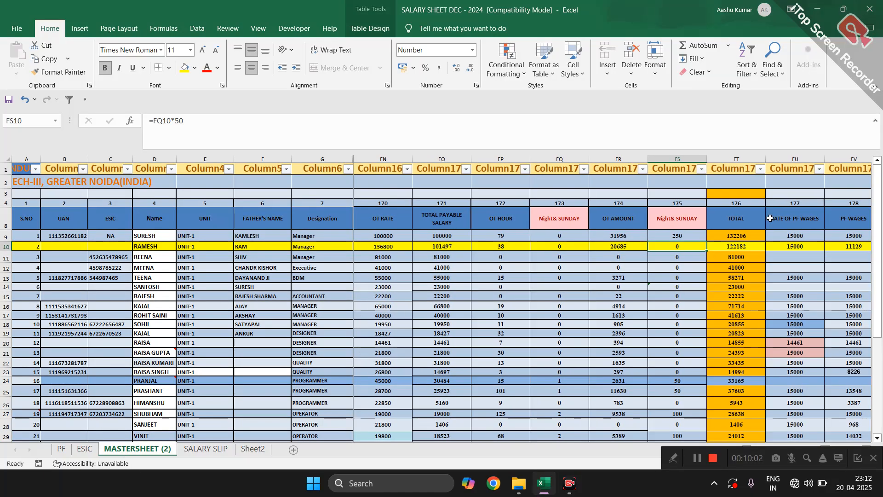
click(736, 236)
scroll(666, 292, right, 3)
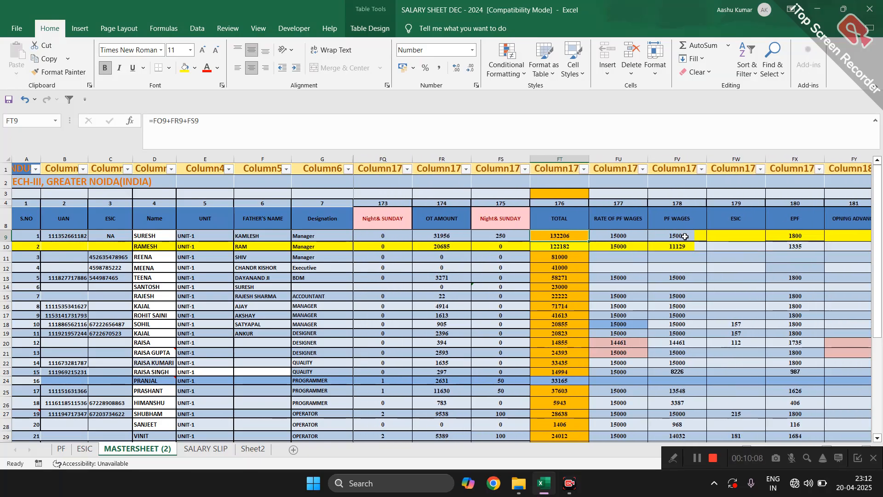
click(802, 232)
scroll(736, 232, right, 4)
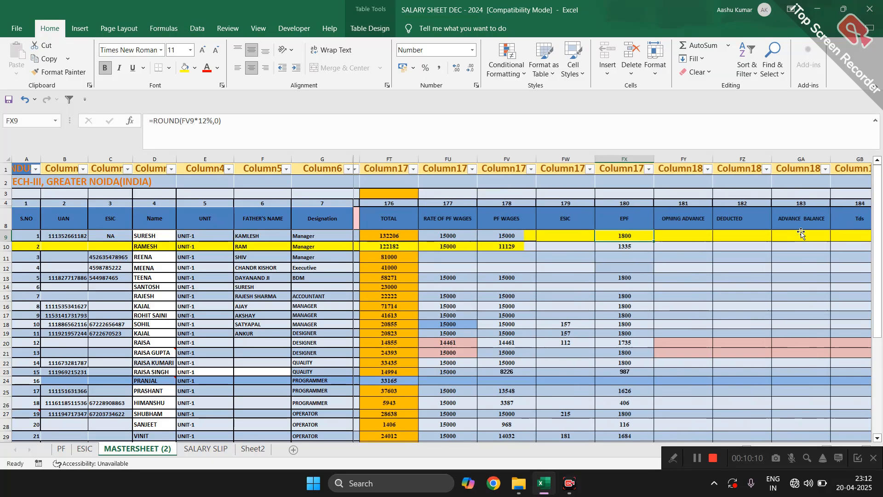
click(500, 234)
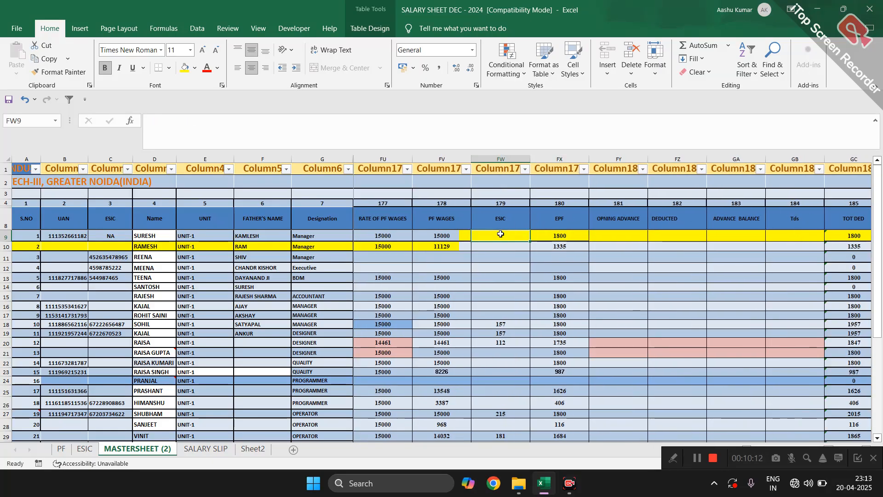
click(203, 449)
click(138, 449)
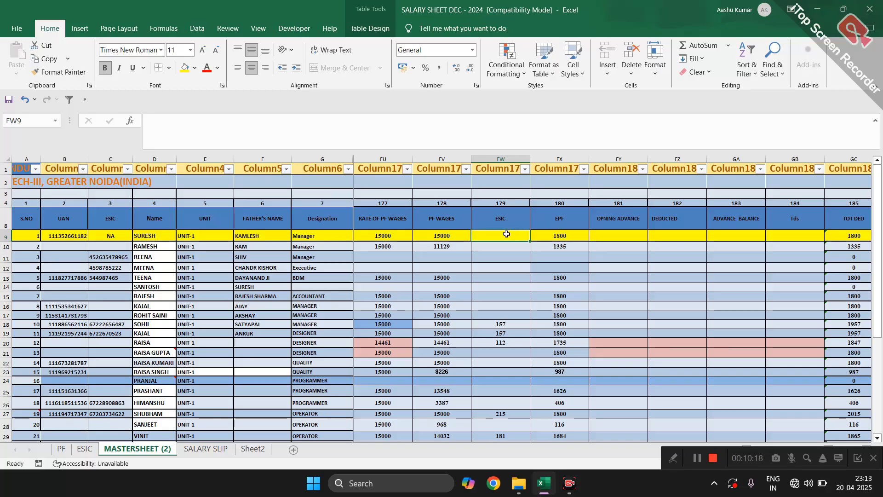
click(551, 238)
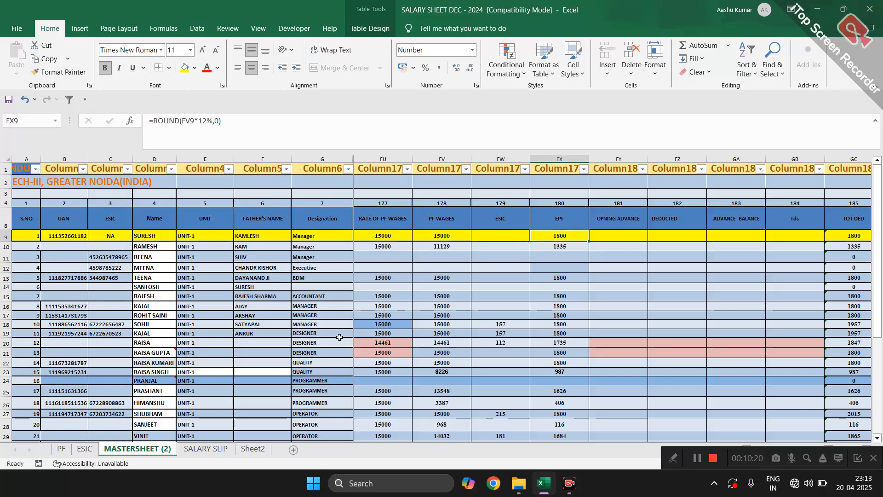
click(211, 449)
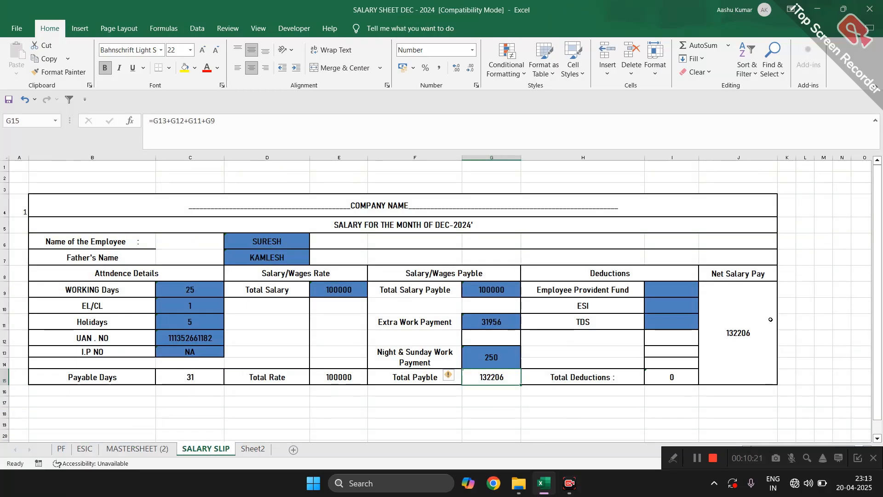
Copy the Extra Work Payment VLOOKUP from G11 into the ESI cell I10 and set its column index to 179
click(484, 321)
key(ctrl+c)
key(Right)
key(Right)
key(Right)
key(Left)
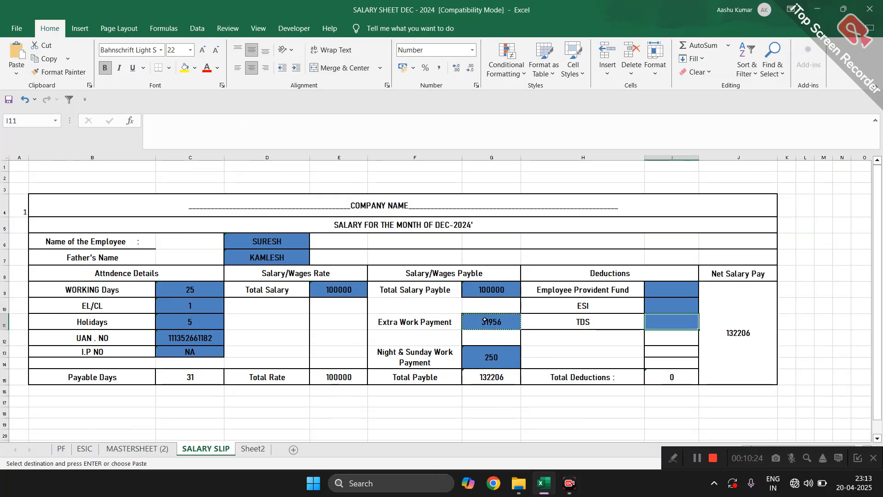
key(Up)
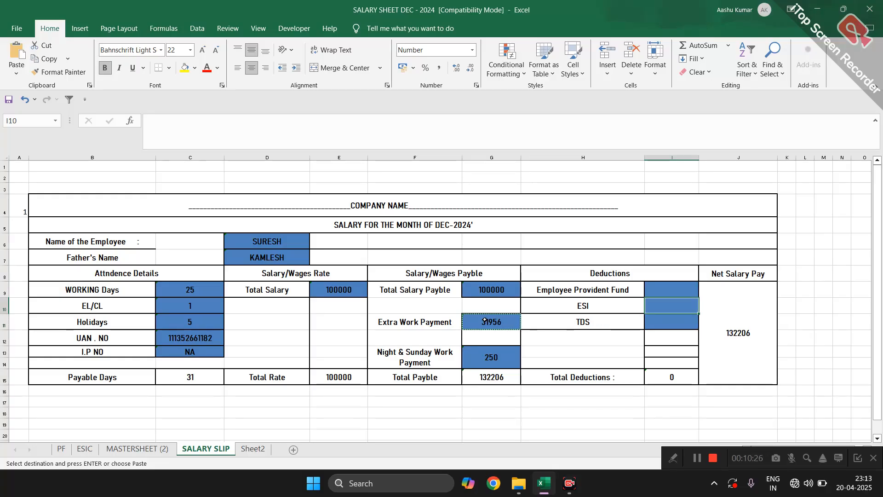
key(ctrl+v)
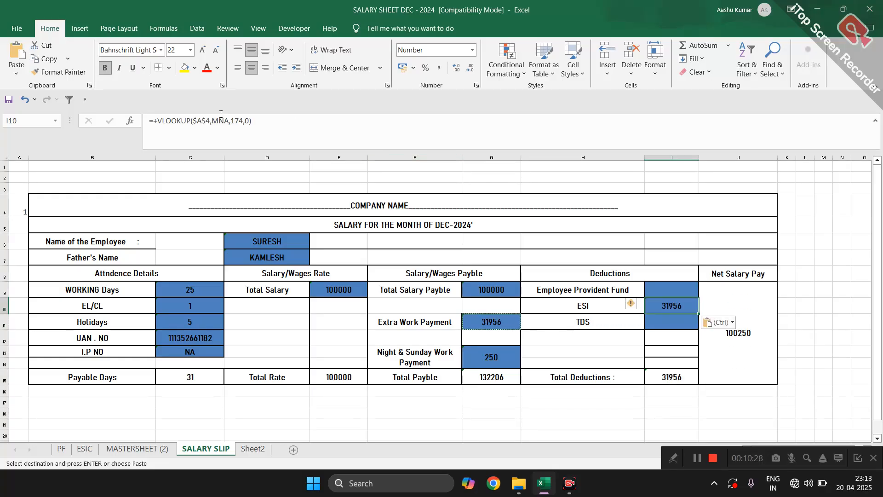
click(238, 120)
key(Delete)
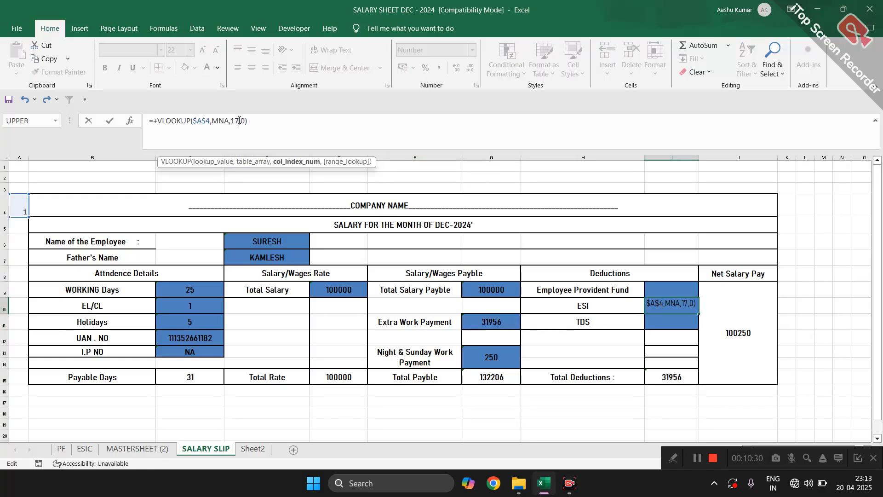
key(Return)
Copy the ESI VLOOKUP from I10 into the Employee Provident Fund cell I9 and set its column index to 180
key(Up)
key(Up)
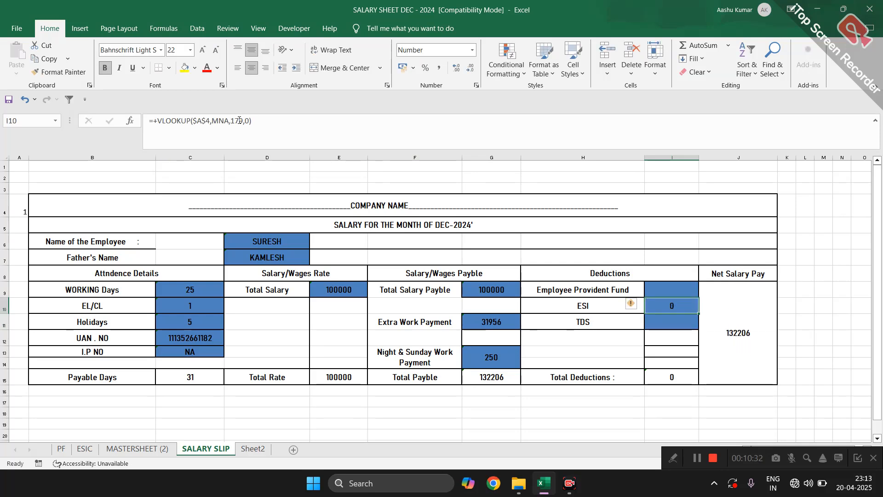
key(Down)
key(ctrl+c)
key(Up)
key(ctrl+v)
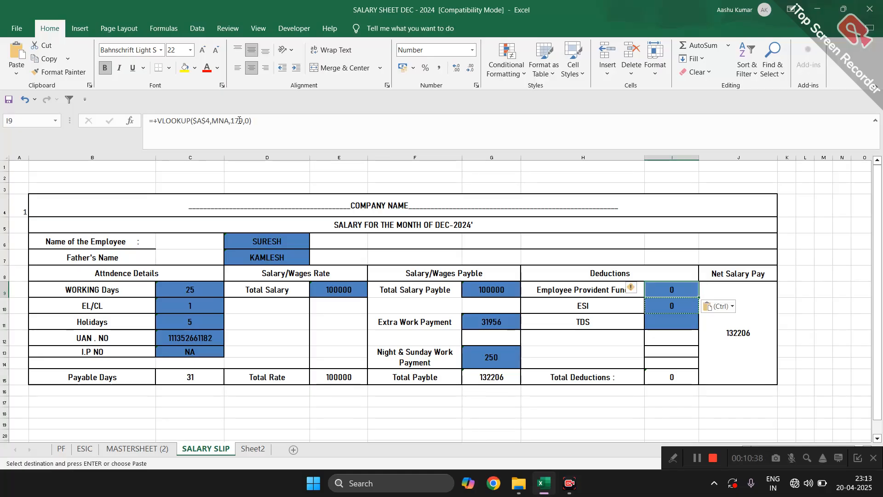
click(240, 120)
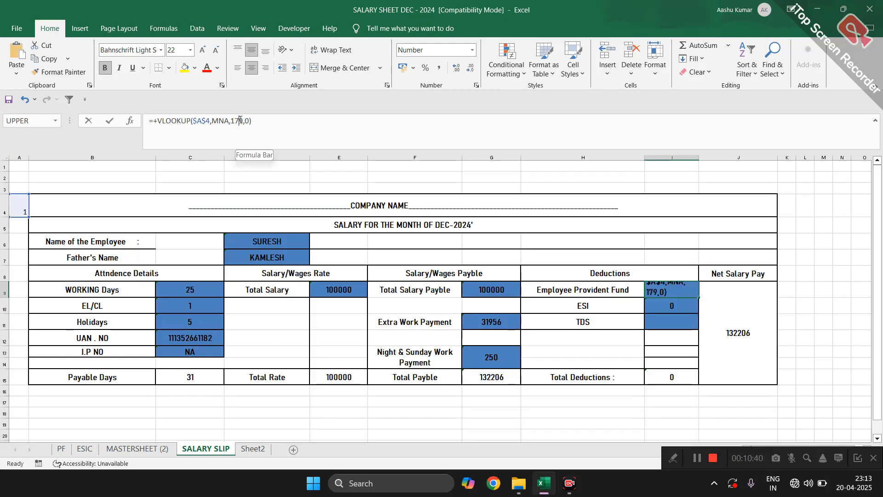
key(BackSpace)
key(Delete)
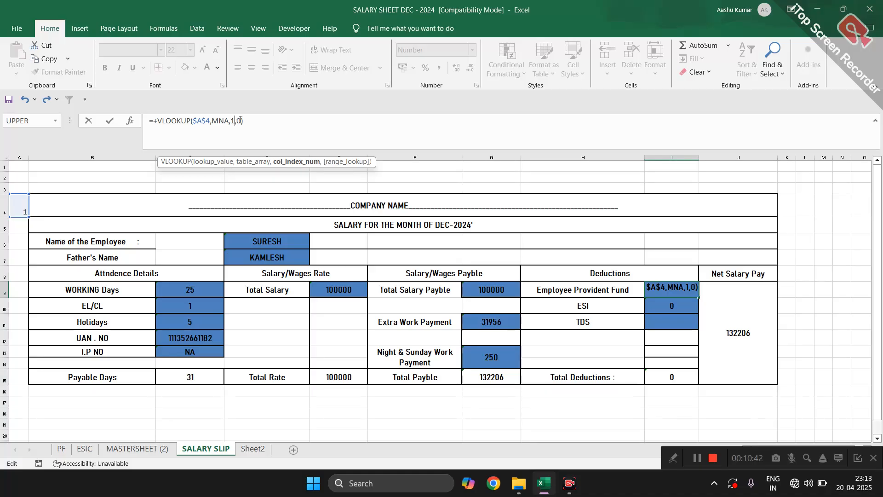
text(79)
key(Return)
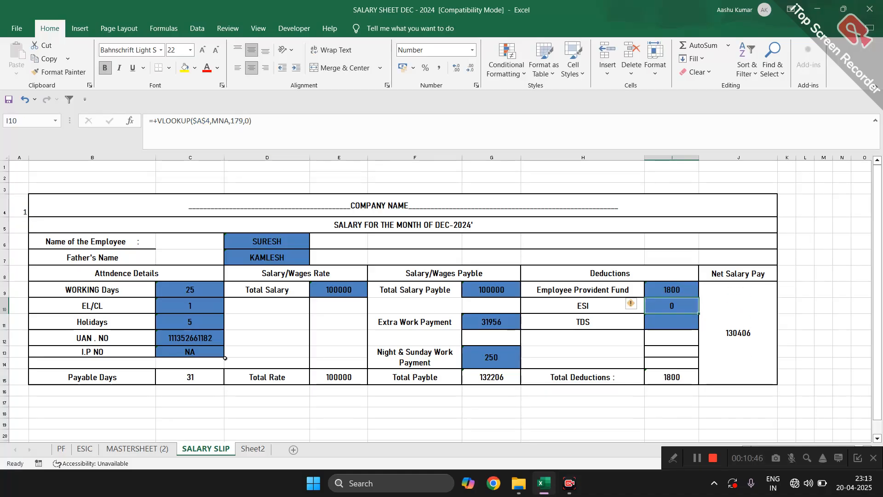
Fill the ESI lookup formula down into the TDS cell I11 and point its column index to the master sheet's Tds column, 184
key(Down)
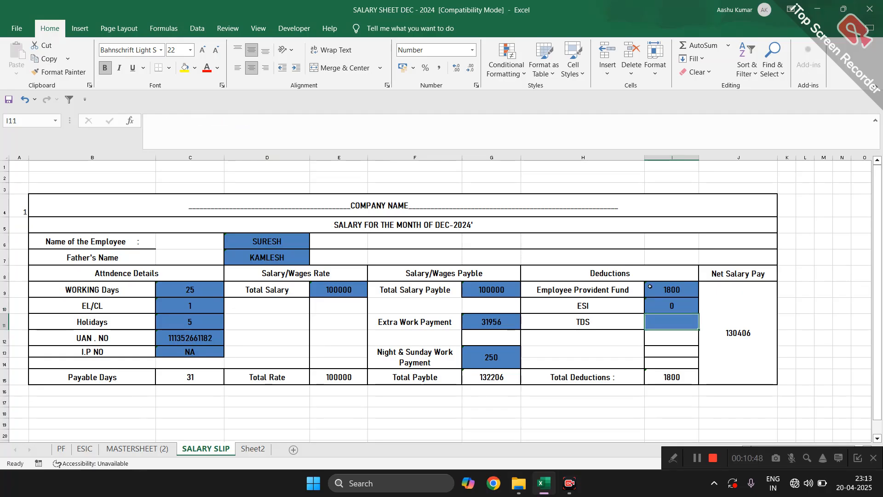
key(ctrl+d)
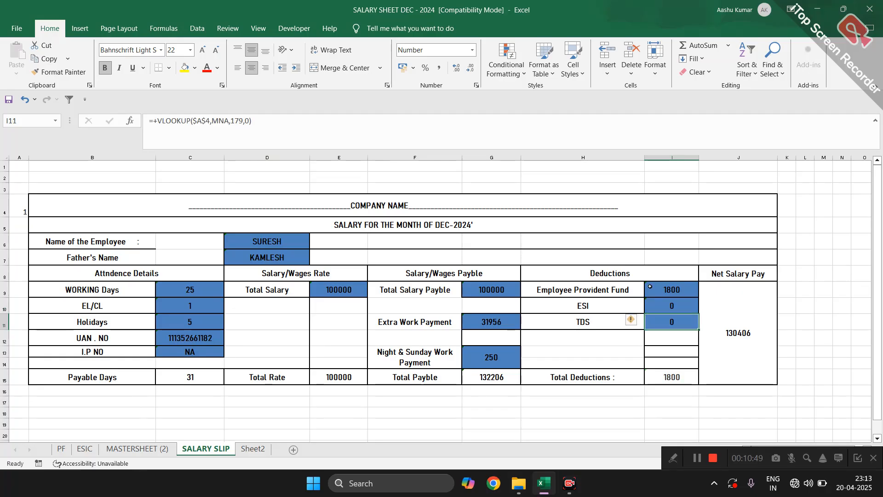
click(163, 449)
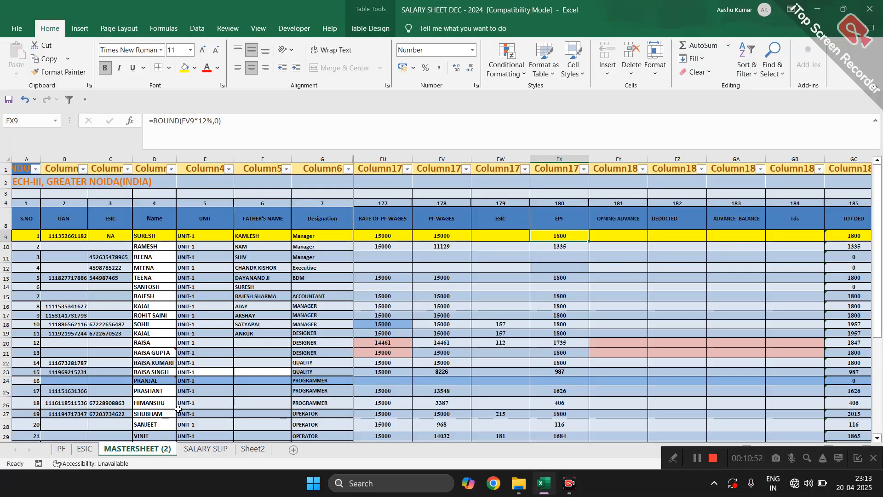
click(205, 448)
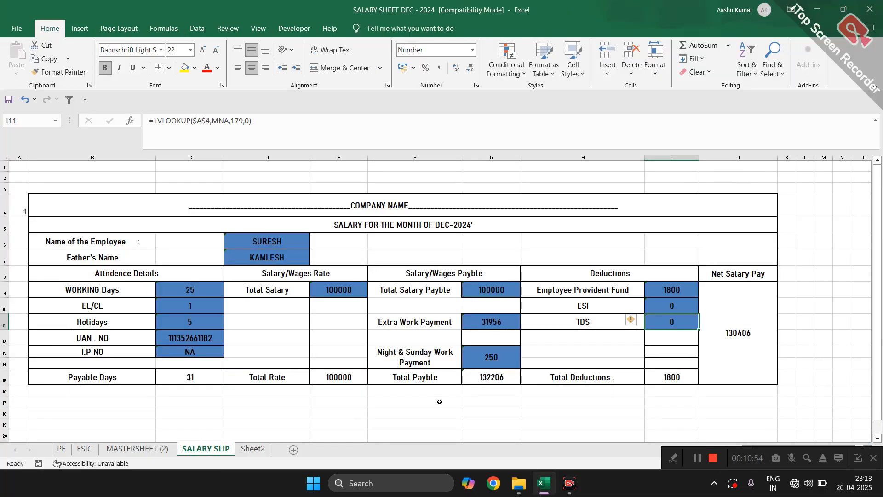
click(240, 122)
key(BackSpace)
key(BackSpace)
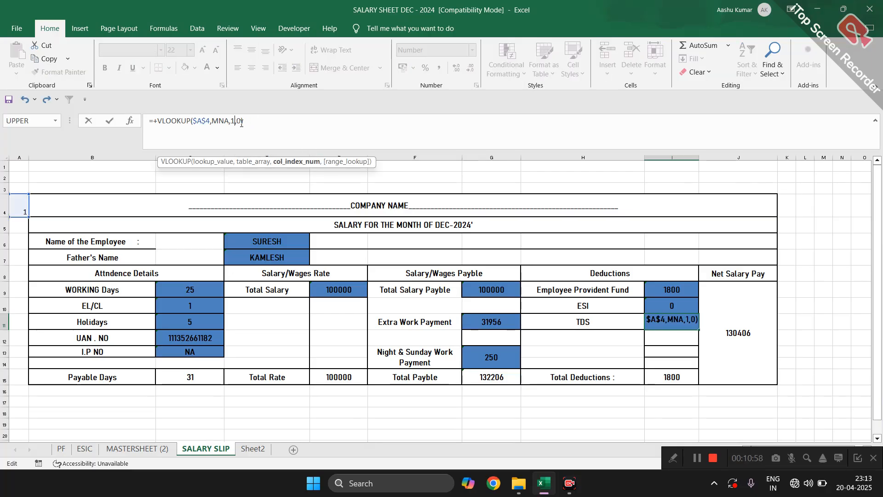
key(Return)
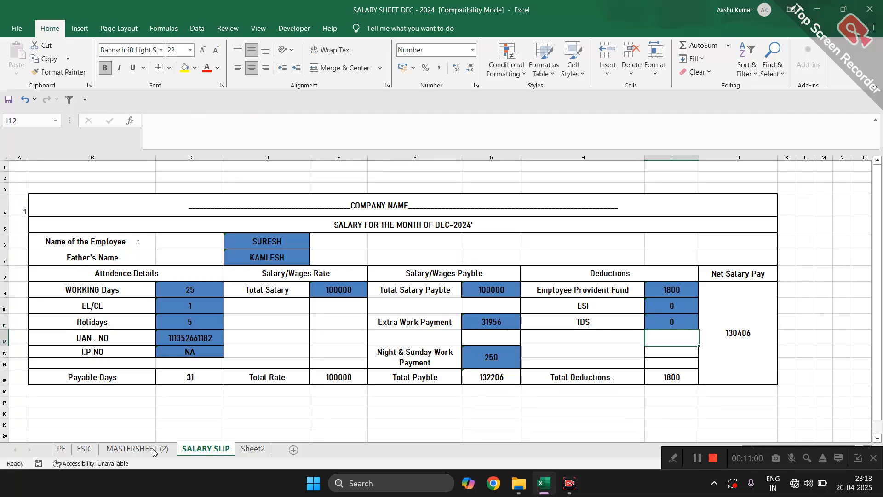
Enter 5000 as Tds for the first employee in cell GB9 of MASTERSHEET (2), and return to the SALARY SLIP sheet
click(138, 449)
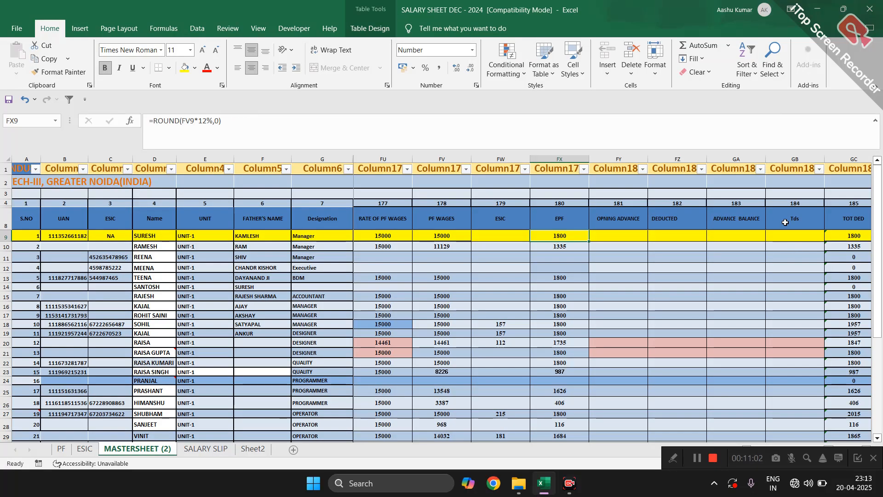
click(788, 235)
text(5000)
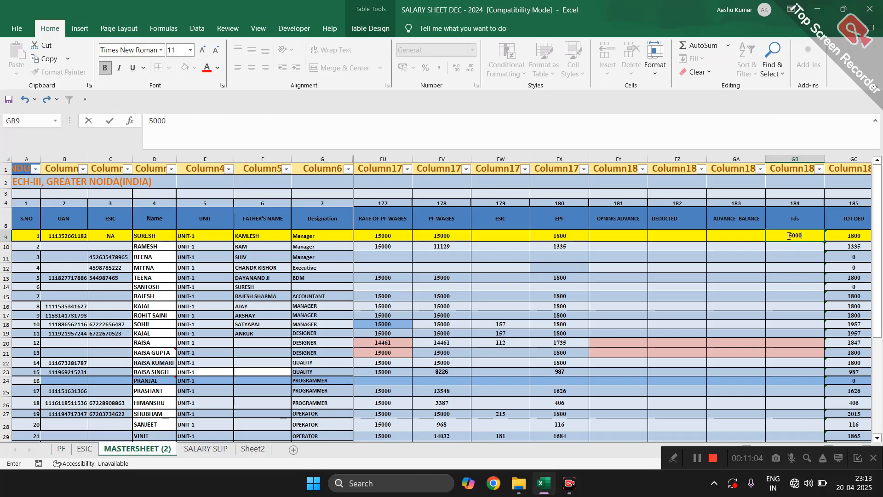
key(Return)
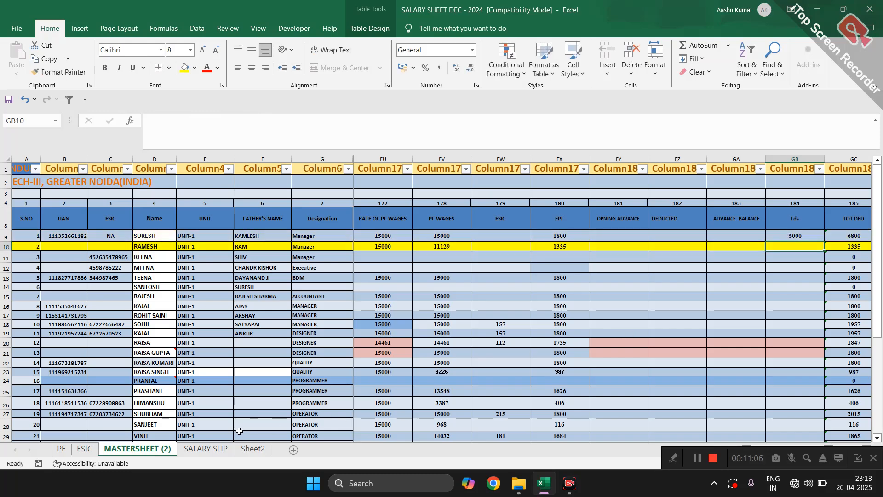
click(191, 452)
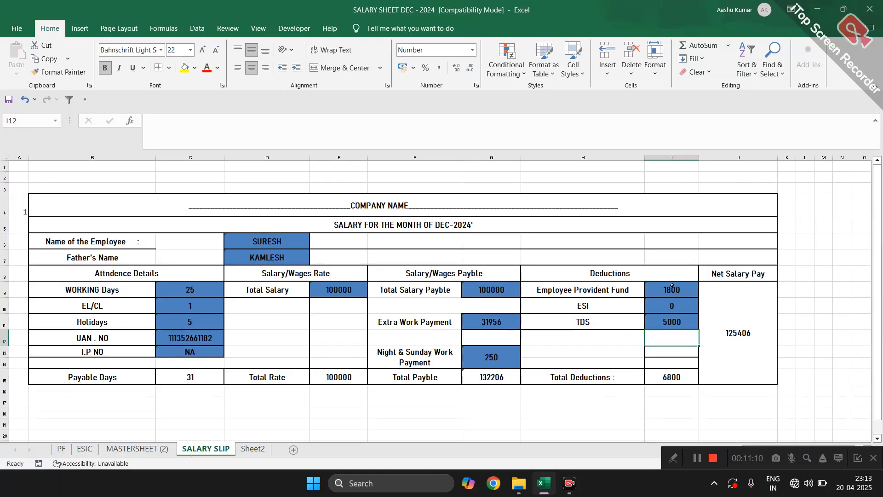
Check the first employee's total deductions and net pay on the master sheet against the slip, and review the full employee list
click(138, 450)
scroll(642, 313, right, 4)
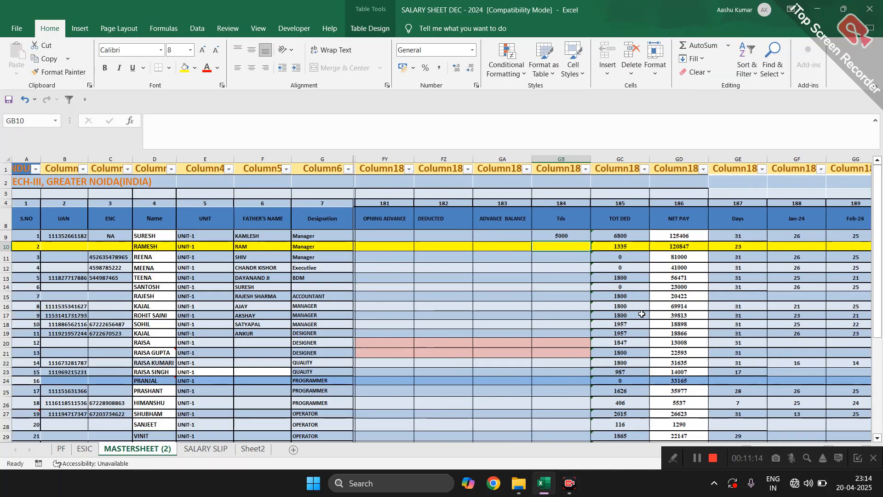
click(618, 236)
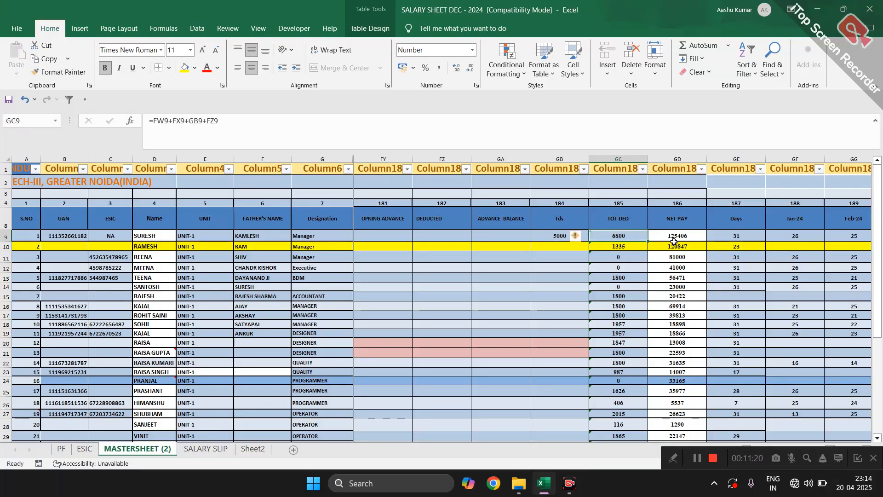
click(206, 449)
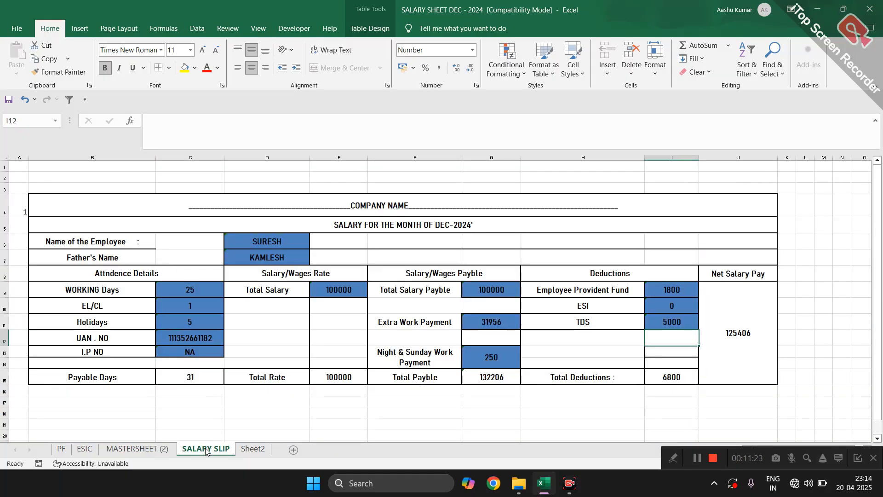
click(725, 342)
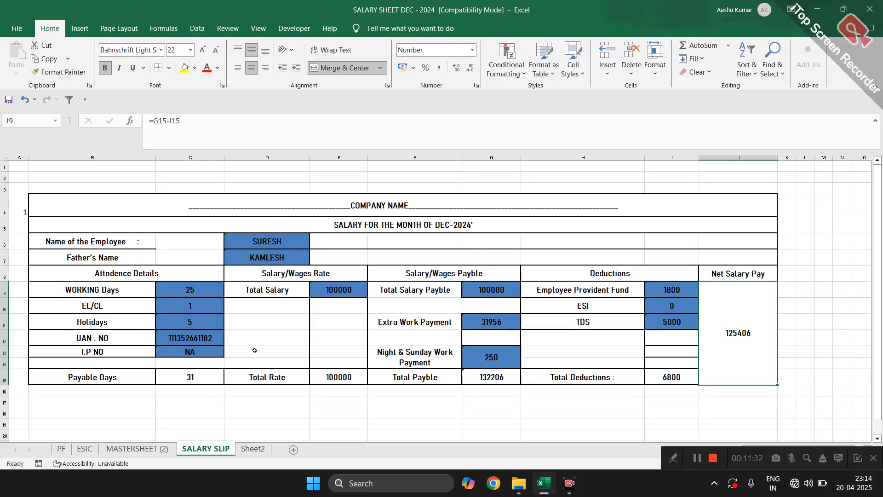
click(122, 449)
scroll(129, 328, down, 6)
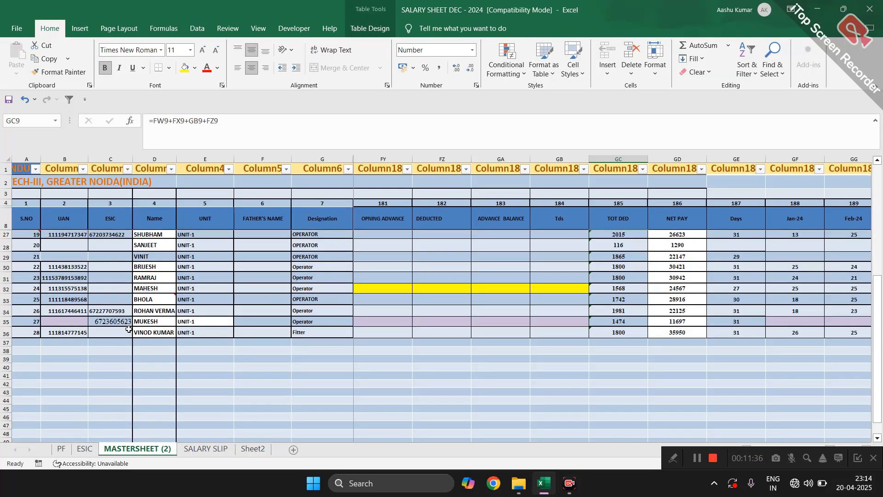
scroll(158, 298, up, 6)
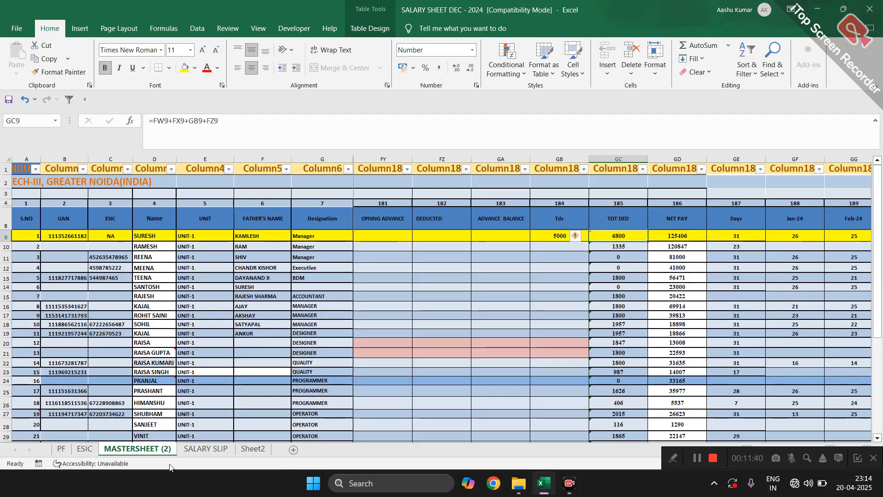
Select the first salary slip together with the blank row beneath it, A4:J16, on the SALARY SLIP sheet
click(211, 450)
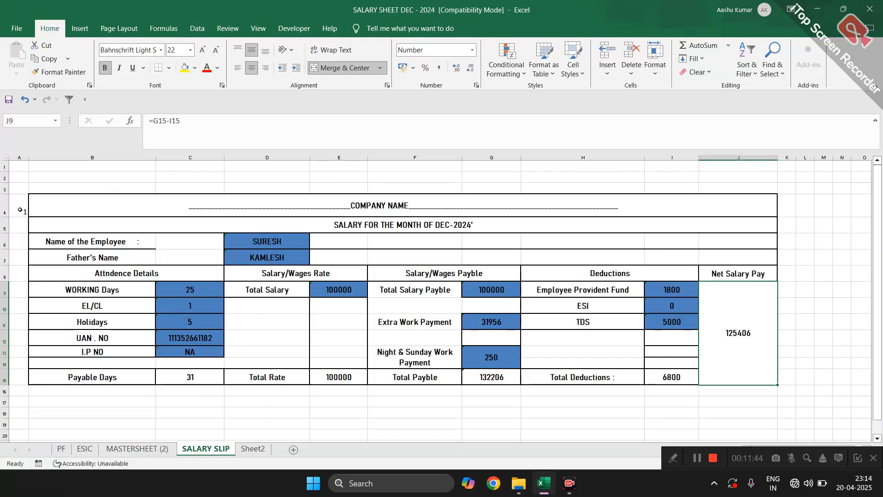
drag(20, 210, 465, 389)
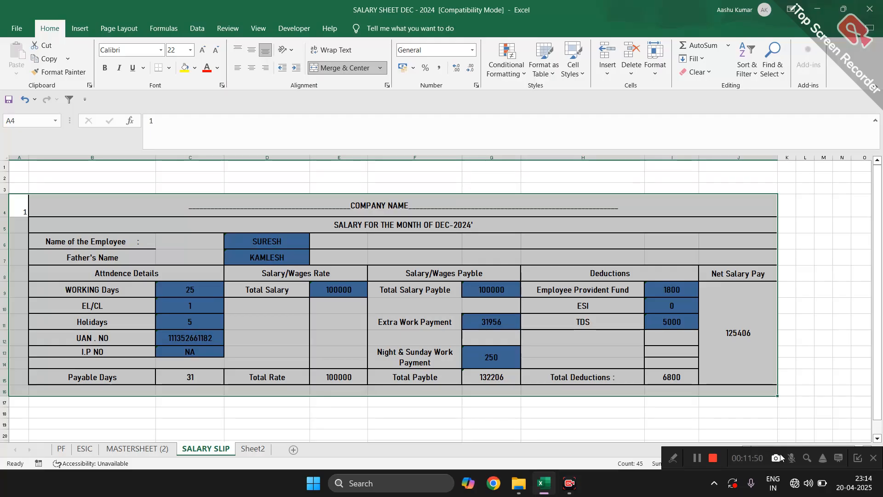
Try filling the slip block down to row 224 for slips numbered up to 17, and undo the fill
mouse_move(777, 396)
mouse_down()
mouse_move(784, 485)
mouse_move(765, 385)
mouse_up()
scroll(515, 340, down, 9)
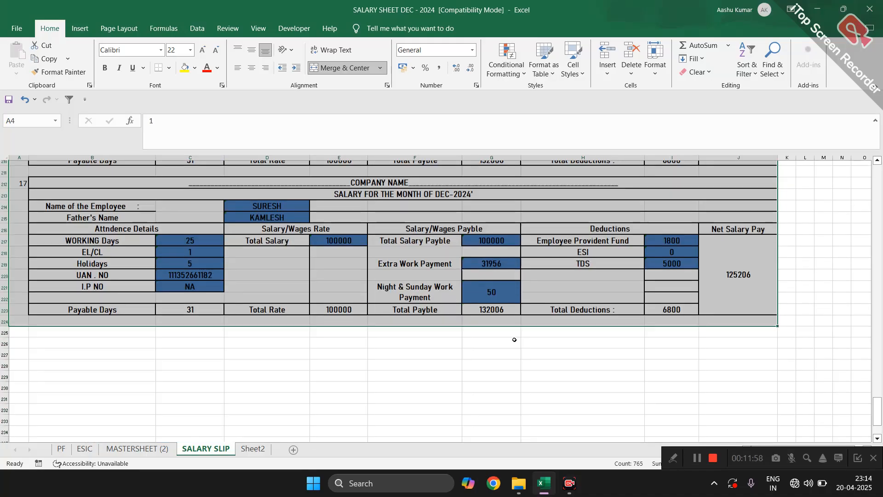
scroll(515, 340, up, 8)
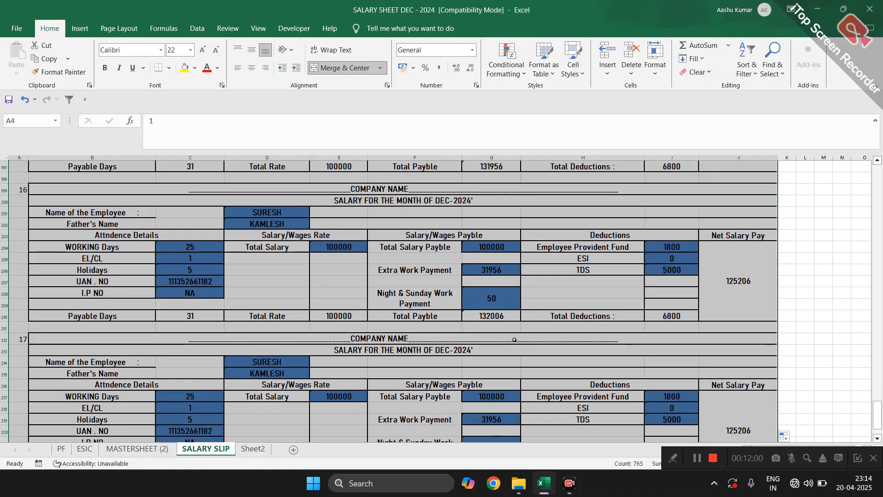
scroll(360, 273, up, 16)
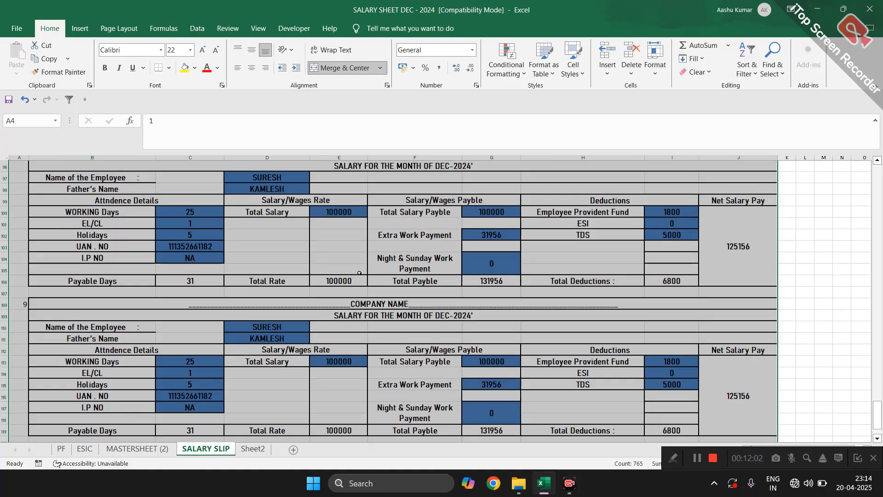
scroll(360, 272, down, 20)
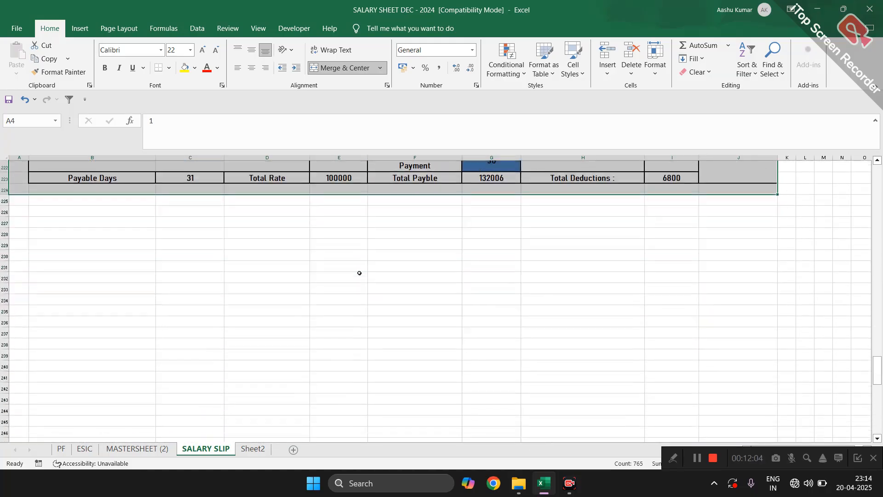
scroll(359, 273, up, 3)
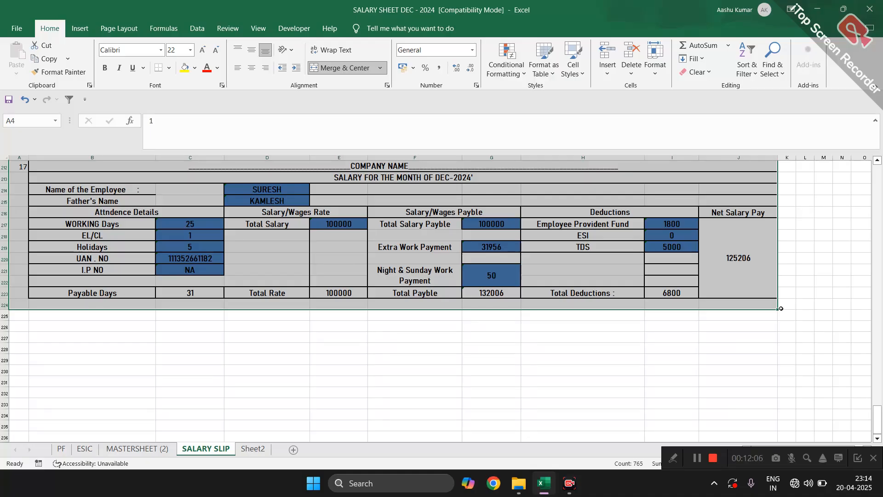
key(ctrl+z)
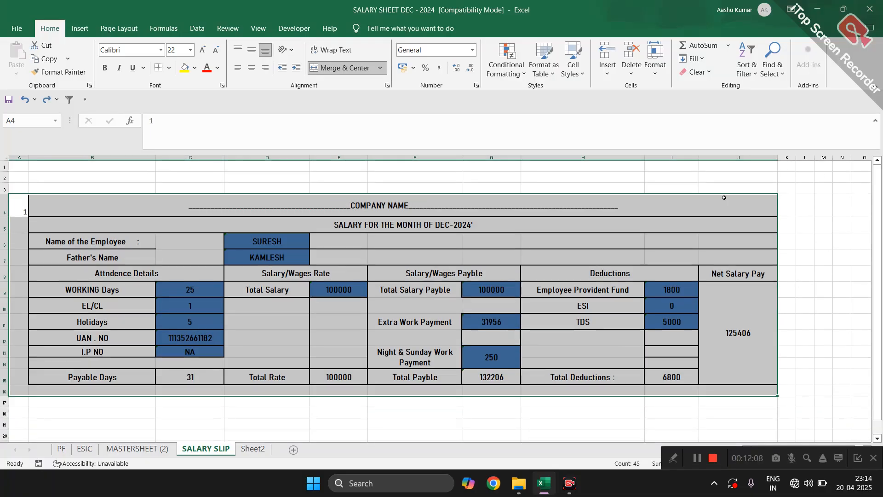
Fill the selected slip block down to row 42 as a series, making slips numbered 2 and 3
drag(778, 396, 773, 430)
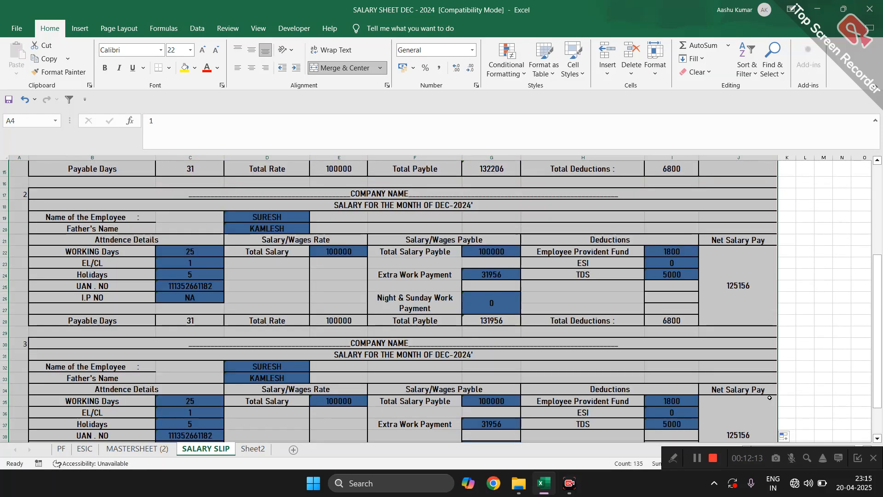
click(783, 437)
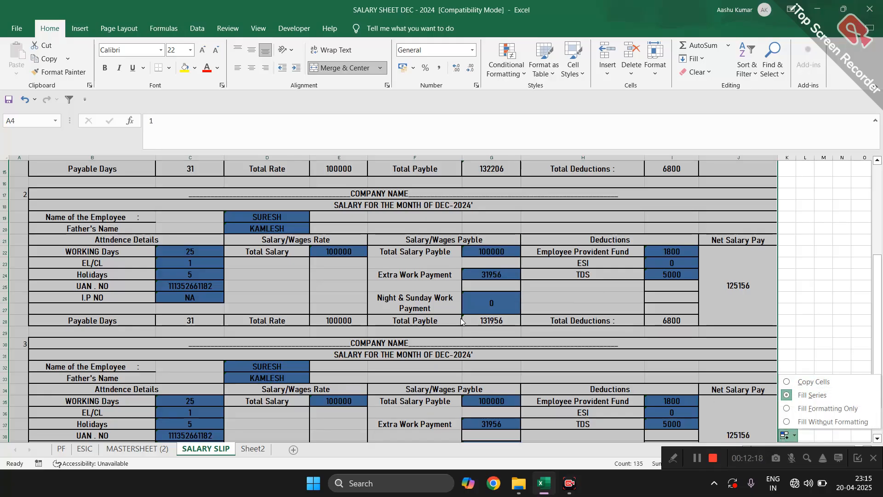
scroll(303, 226, up, 5)
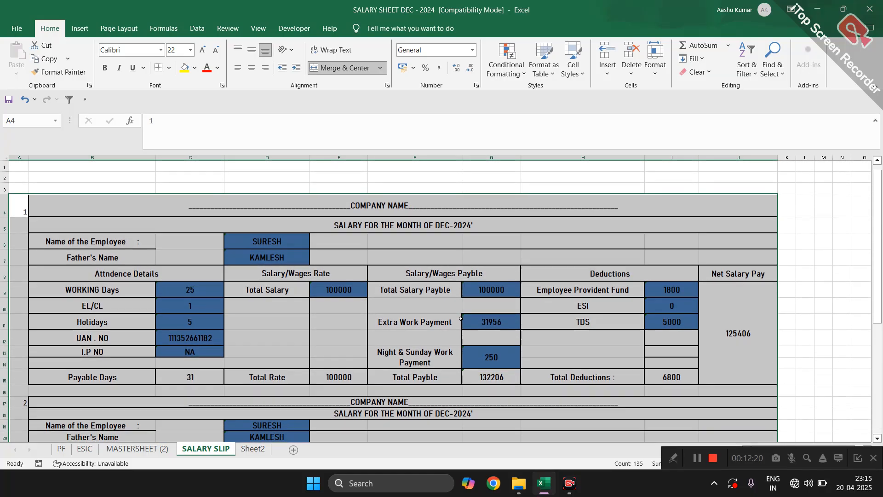
Compare the employee name lookup formulas in slips 1 and 2, and examine the data in the copied slips
click(277, 241)
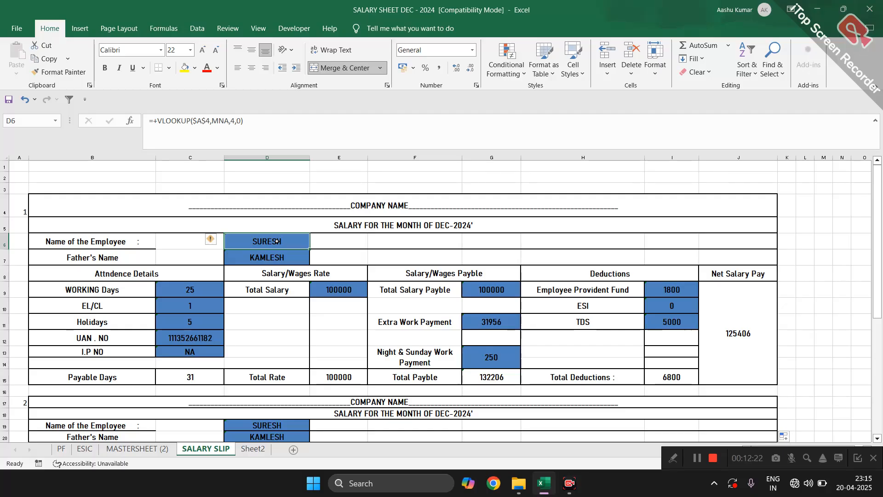
scroll(276, 241, down, 2)
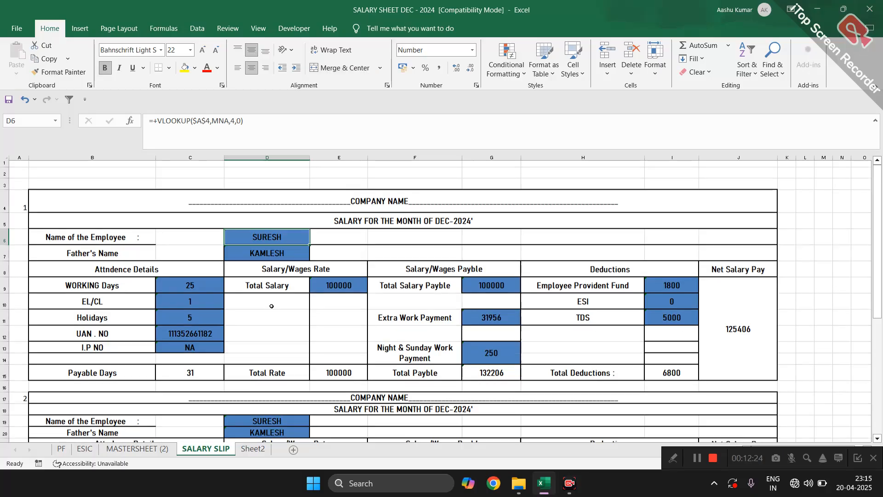
click(272, 354)
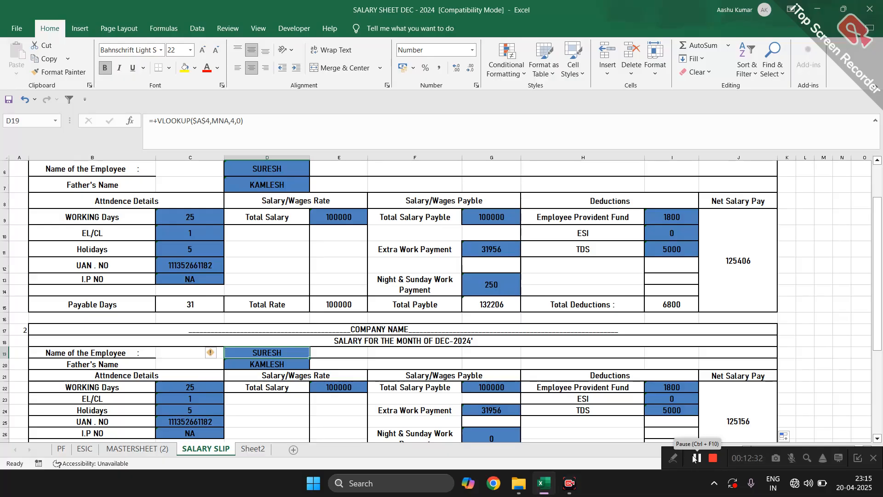
scroll(271, 312, up, 2)
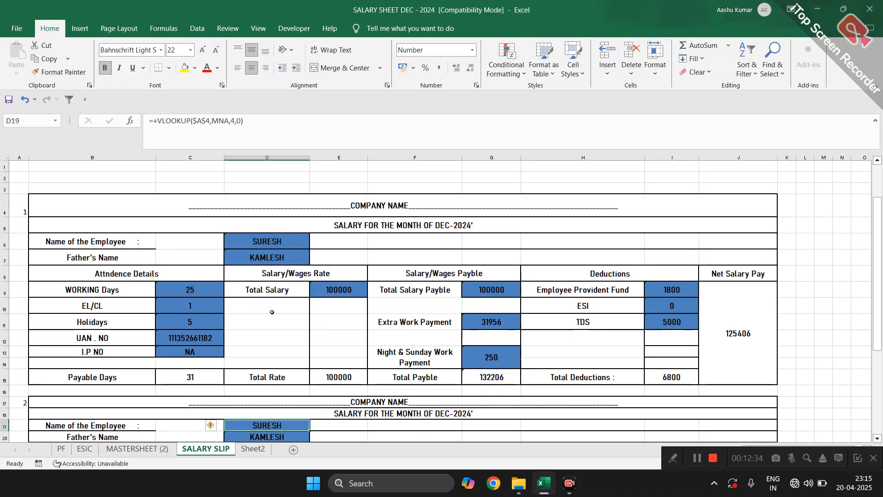
scroll(202, 403, down, 2)
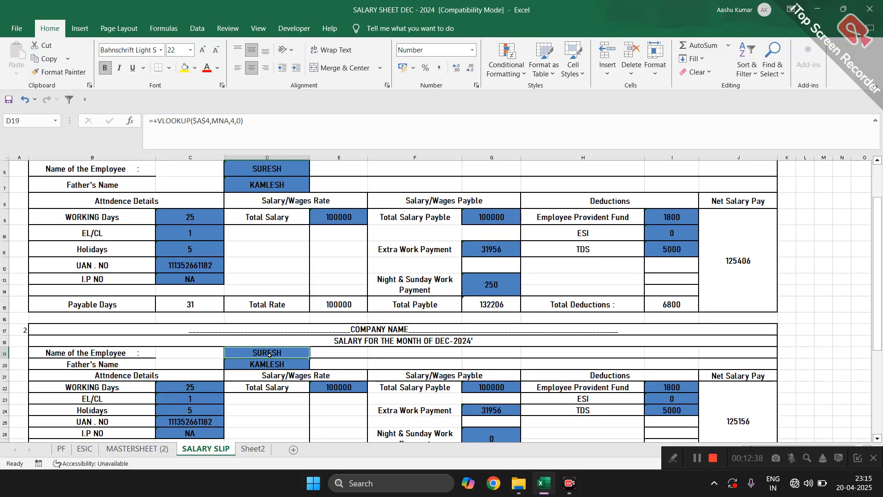
scroll(233, 392, down, 4)
scroll(233, 392, up, 6)
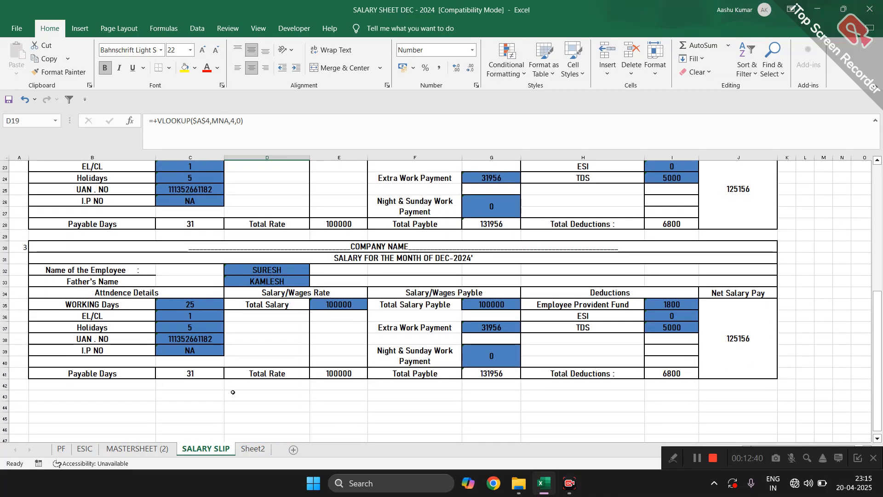
scroll(537, 344, down, 5)
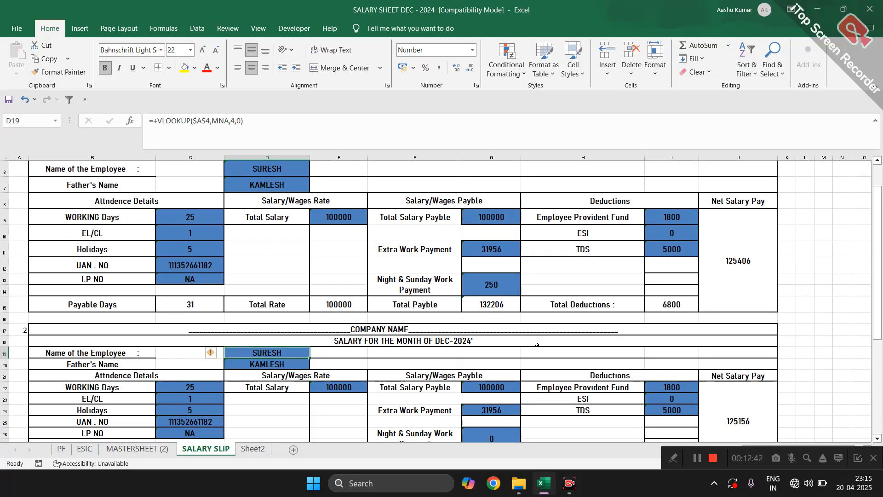
scroll(537, 345, up, 5)
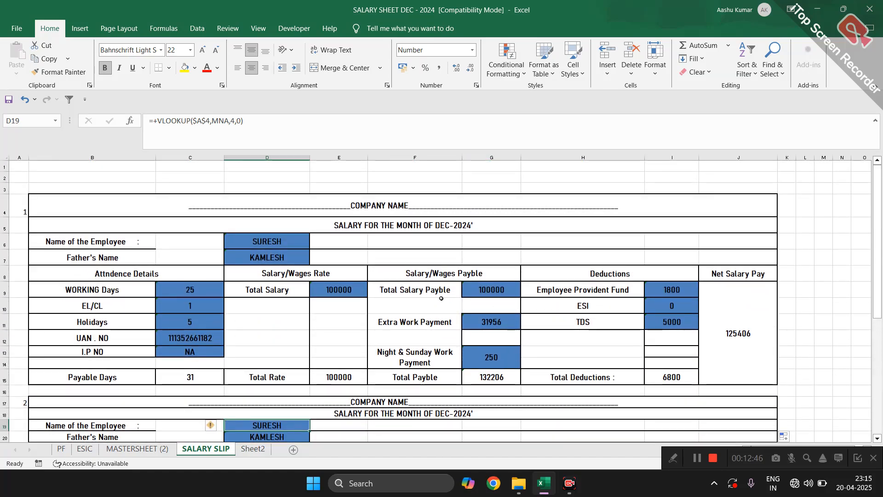
Examine the night and Sunday payment and working days lookups in slip 1, and undo the downward fill of the slips
click(489, 363)
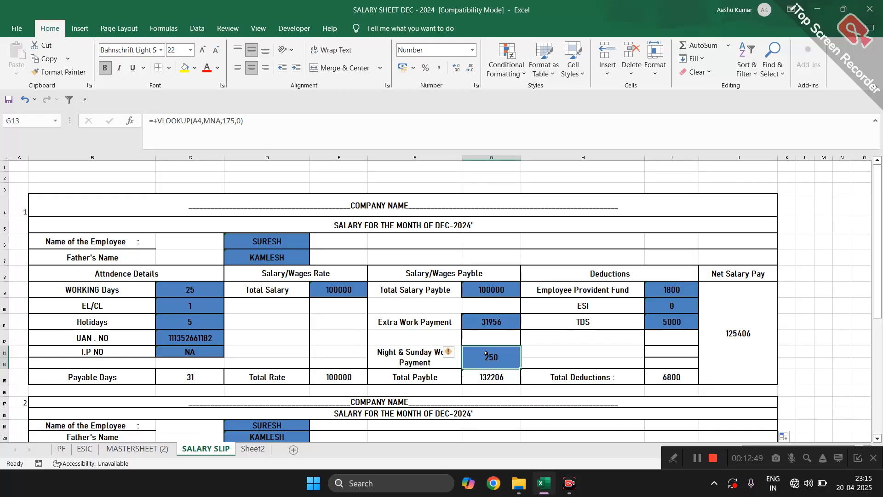
click(192, 289)
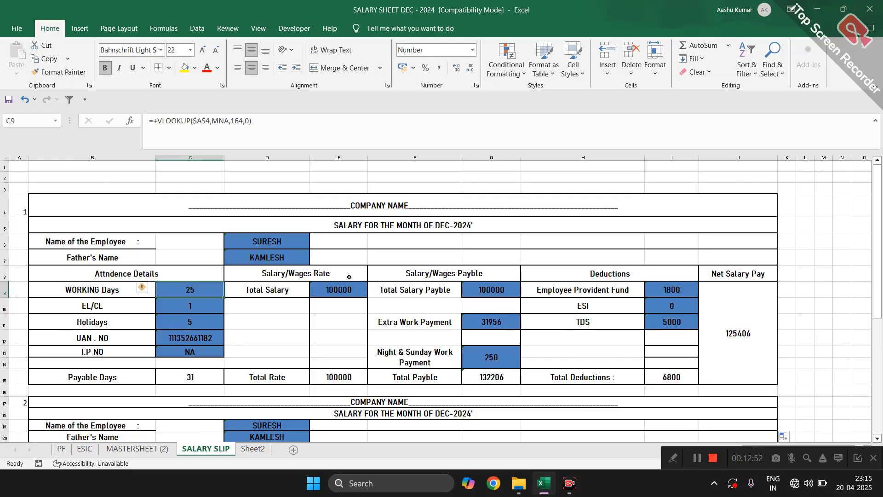
key(ctrl+c)
key(ctrl+a)
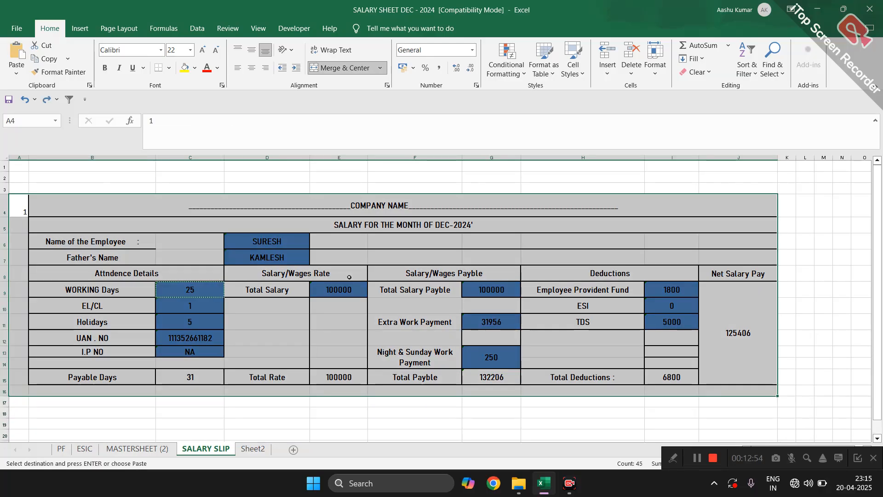
click(697, 458)
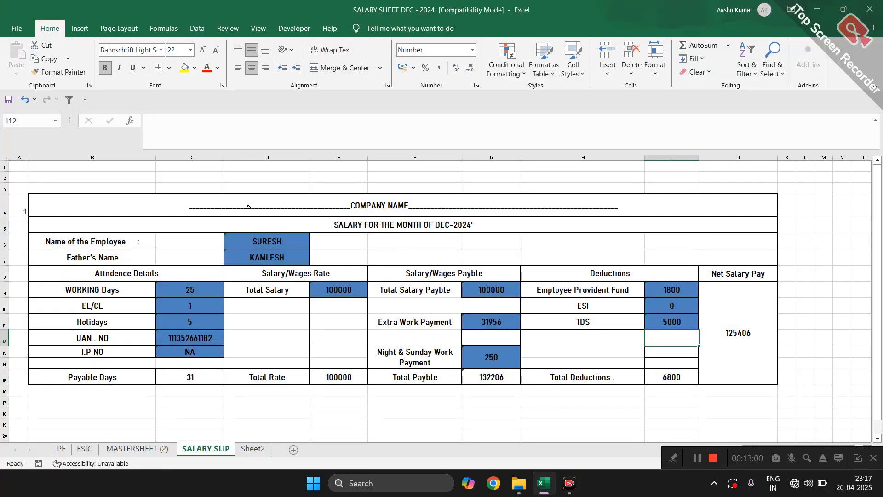
Examine the employee name lookup formula in D6 and the slip range it belongs to
click(260, 241)
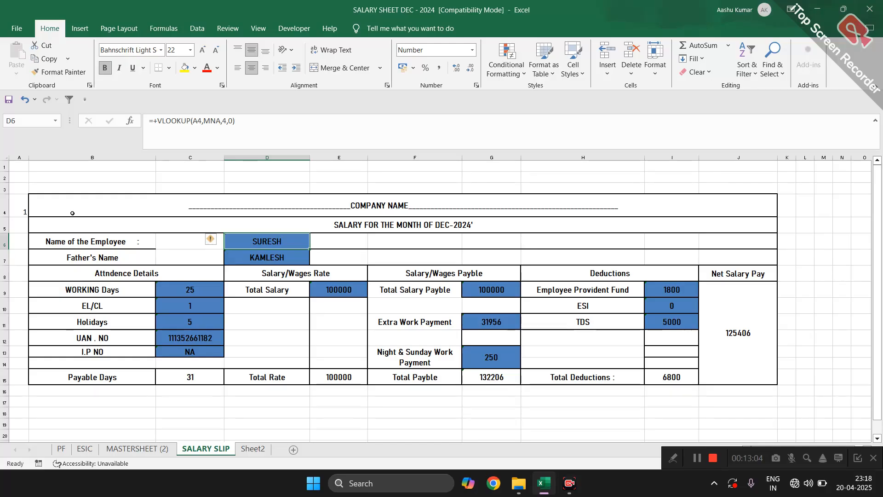
double_click(248, 239)
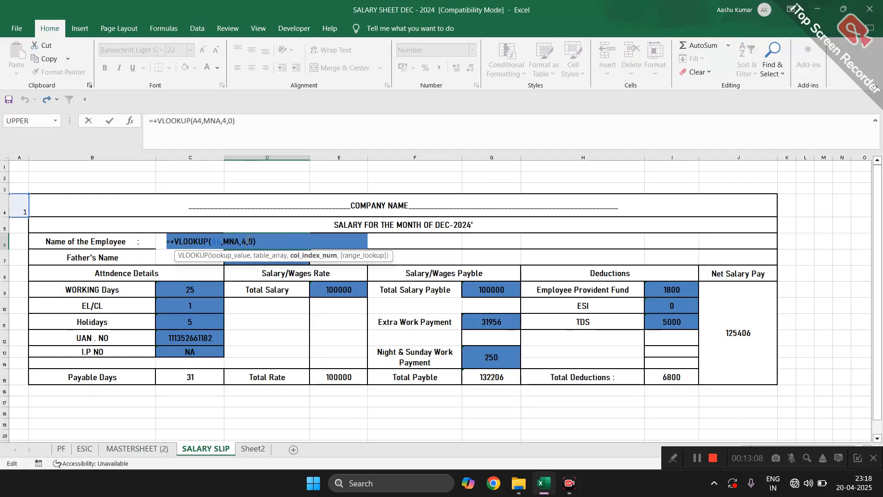
key(Escape)
drag(17, 205, 535, 382)
click(259, 242)
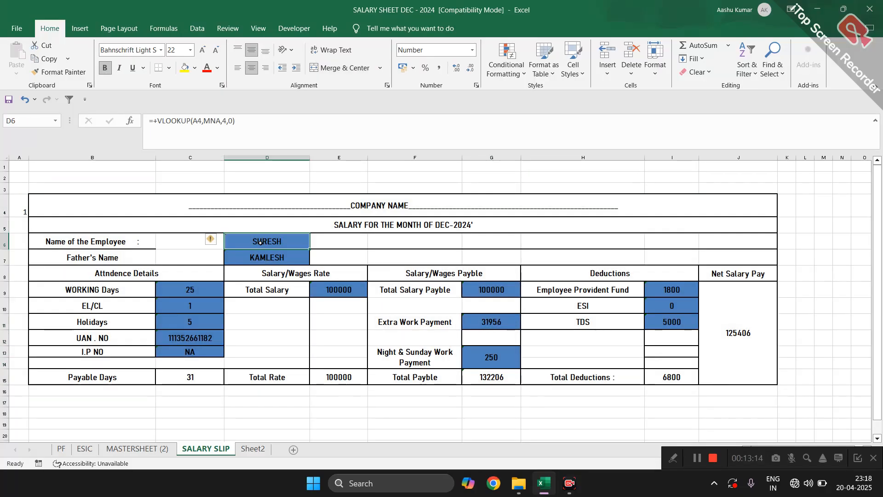
Make the lookup reference in the TDS cell I11 relative, so the formula reads =+VLOOKUP(A4,MNA,184,0)
key(ctrl+z)
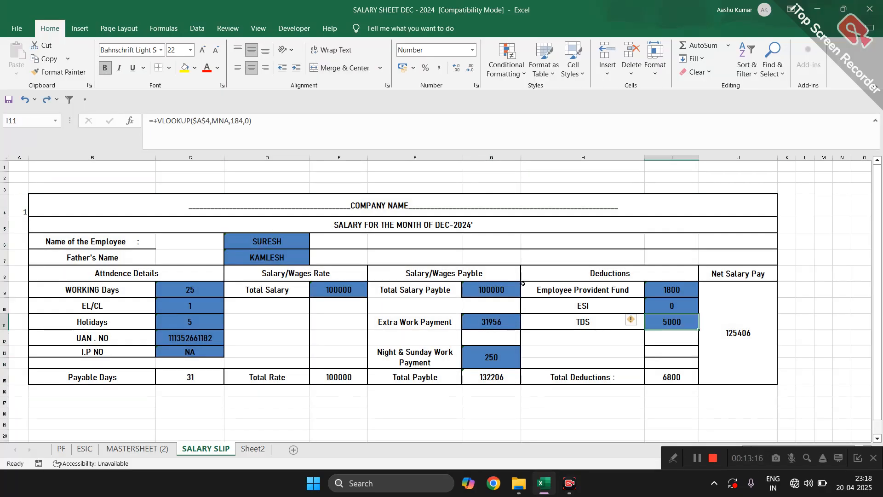
double_click(678, 322)
key(Escape)
double_click(665, 321)
key(Escape)
double_click(664, 322)
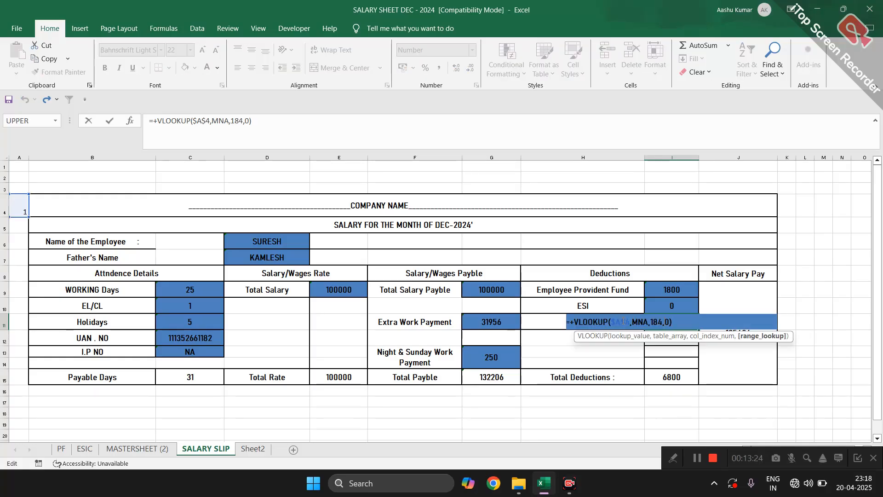
double_click(623, 321)
key(F4)
key(F4)
key(F4)
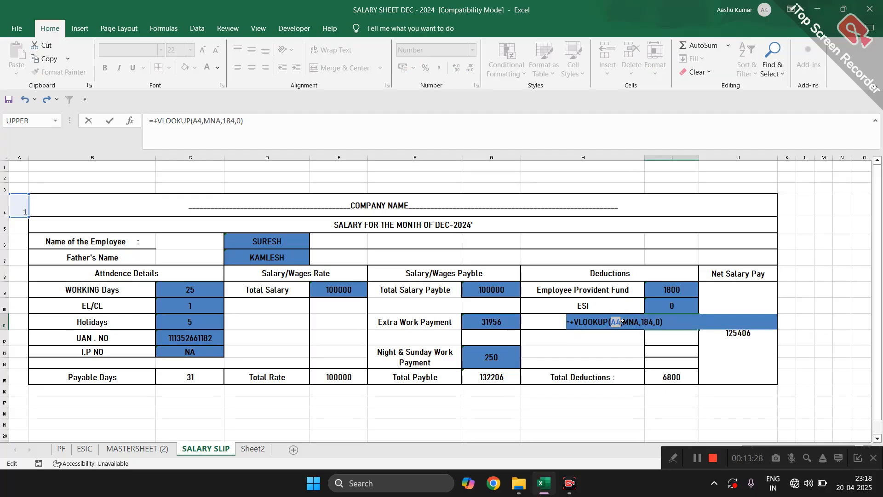
key(Return)
double_click(256, 239)
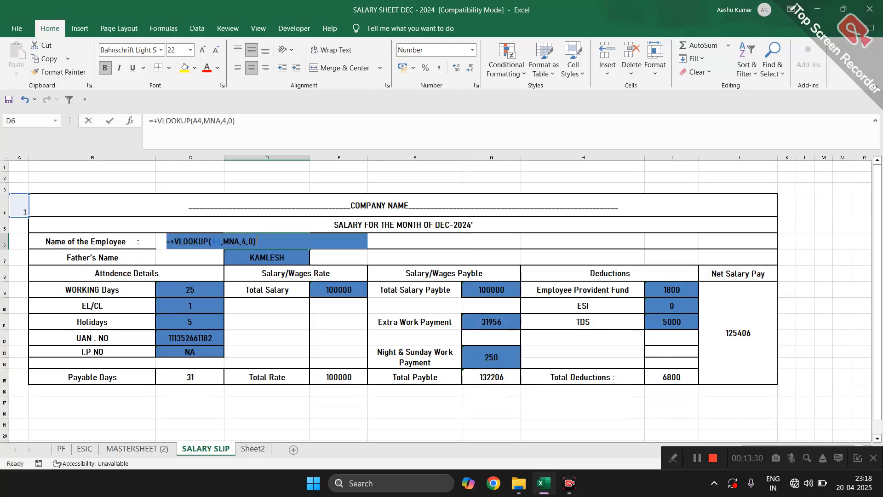
key(Escape)
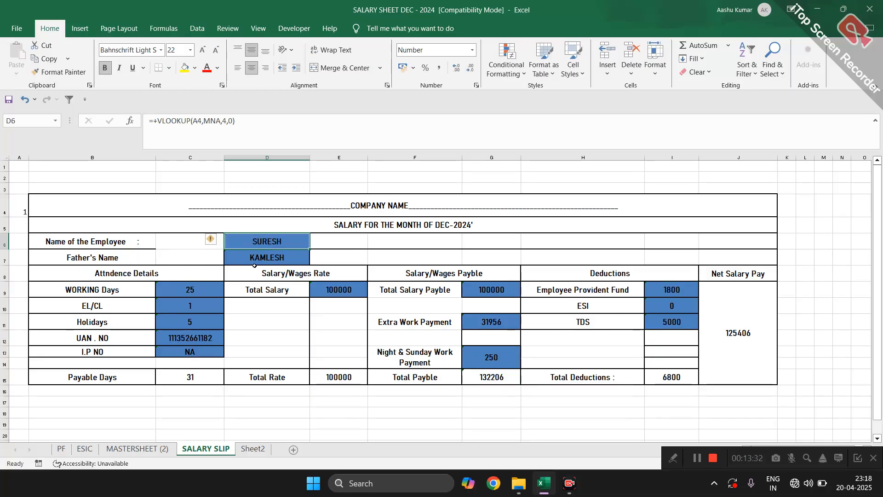
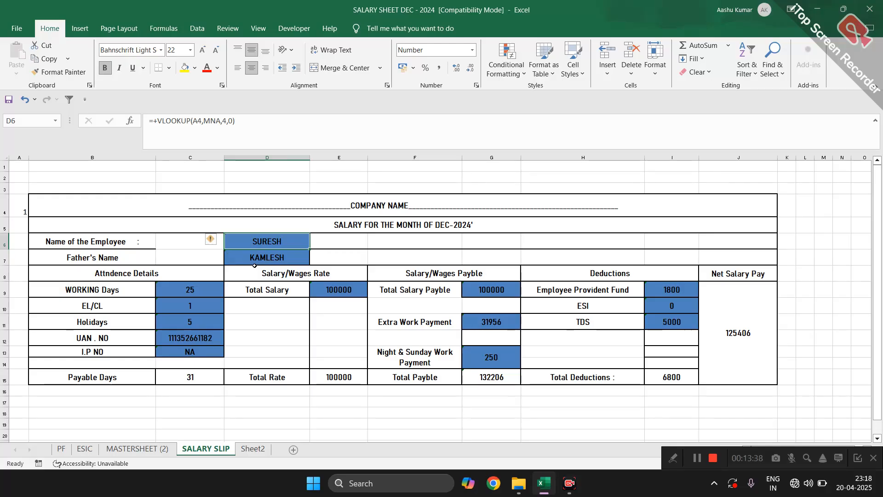
double_click(271, 241)
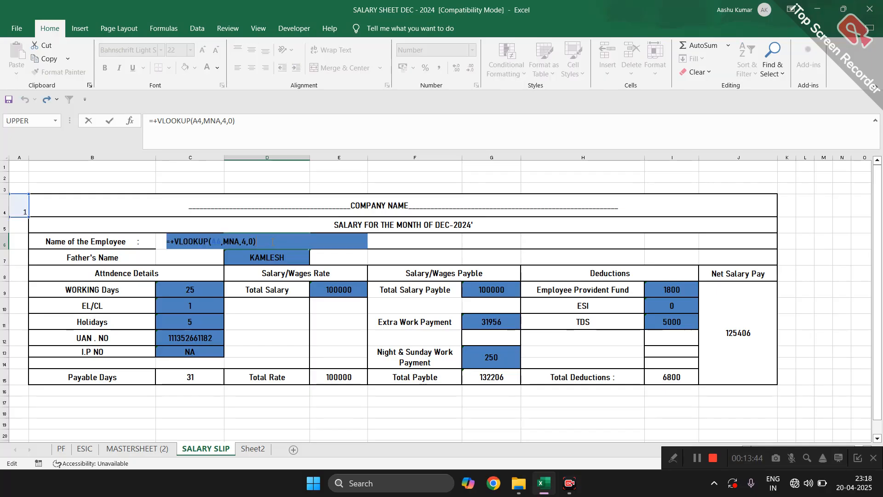
key(Escape)
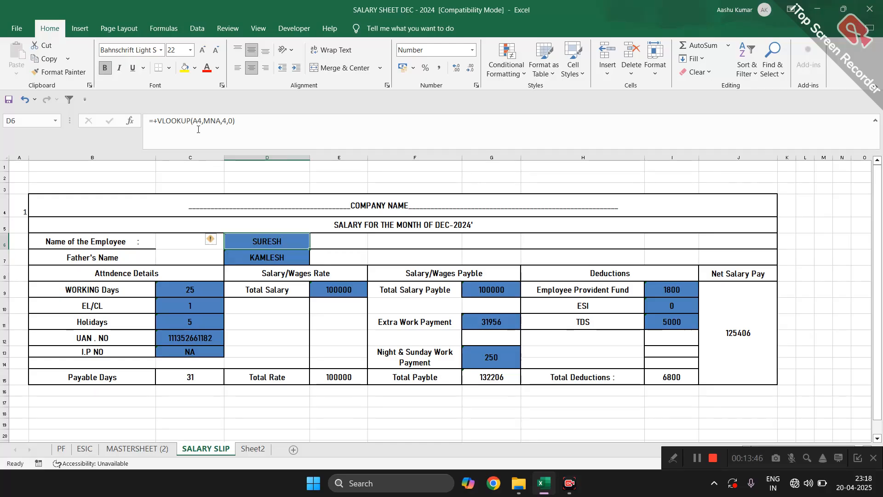
click(198, 122)
double_click(197, 121)
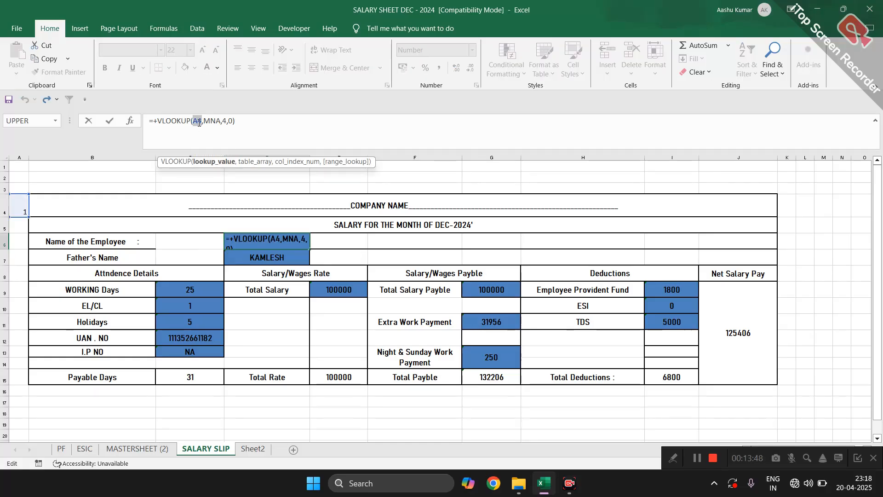
key(F2)
key(Left)
key(Down)
key(Down)
key(Down)
key(Right)
key(Right)
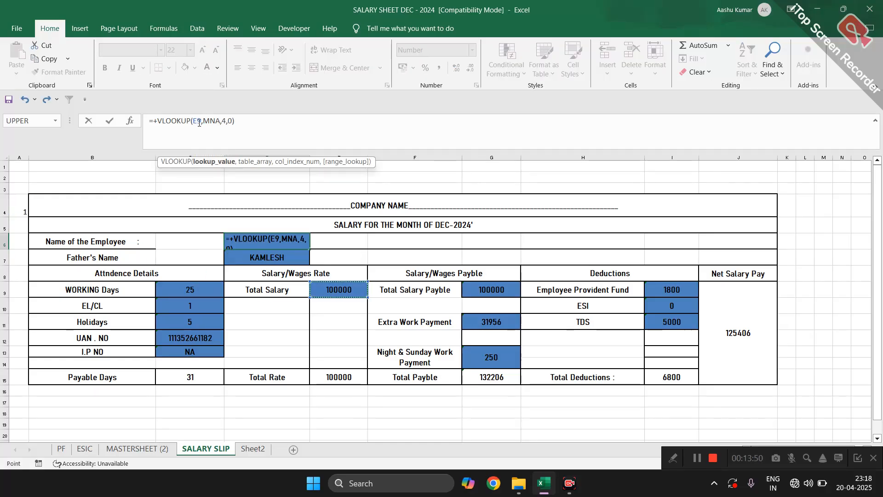
key(Escape)
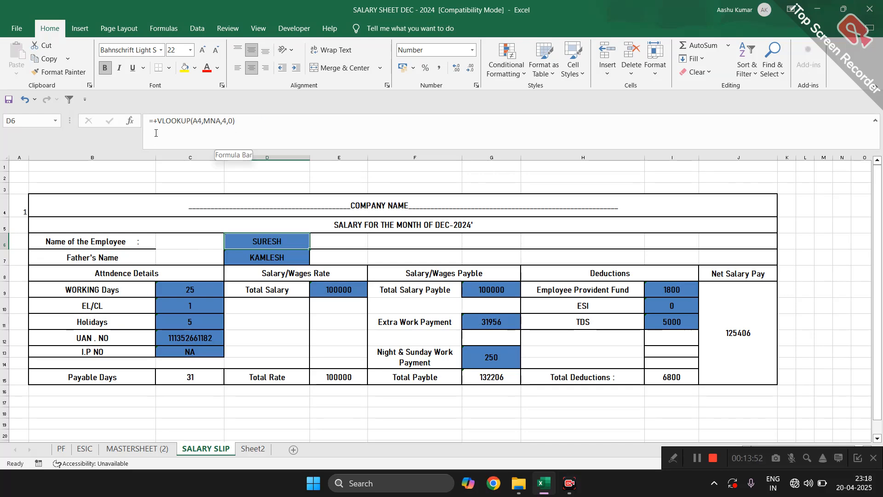
Change the employee name lookup in D6 to use the absolute reference $A$4
click(192, 123)
key(F4)
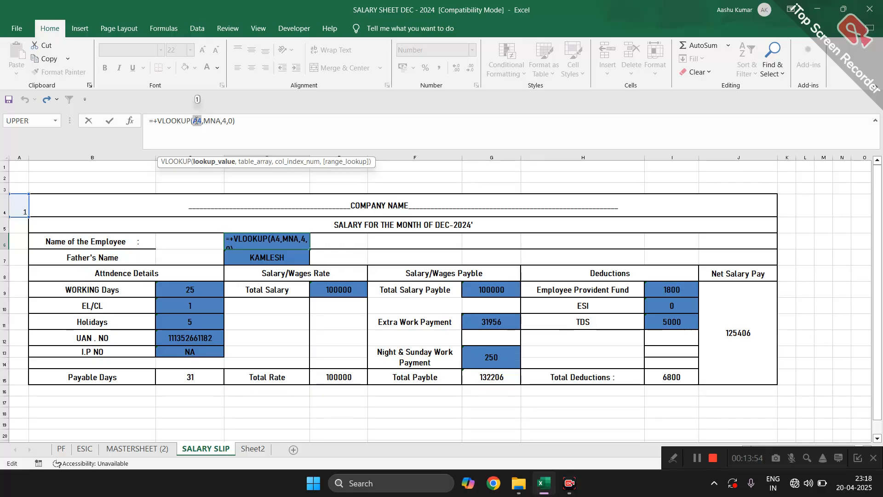
key(F4)
key(F4)
key(F4)
key(F4)
key(Return)
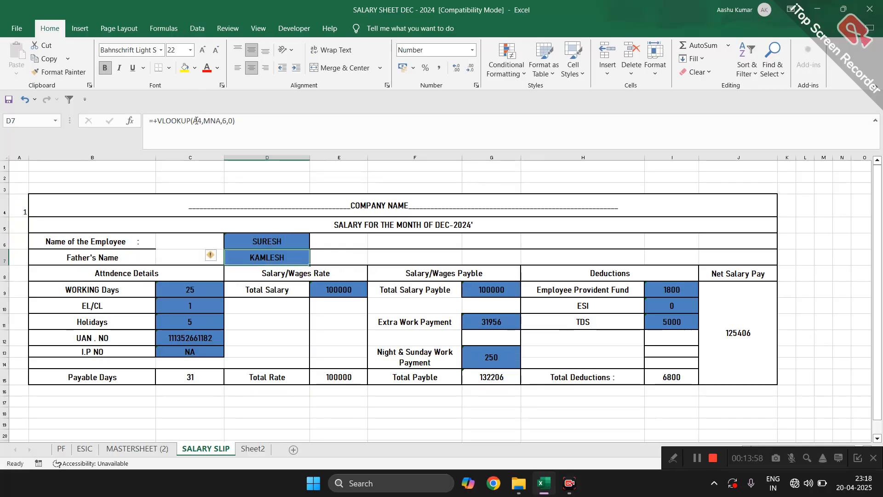
Try filling the slip block A4:J16 down to make slip 2, and undo the fill after checking it against MASTERSHEET (2)
click(22, 206)
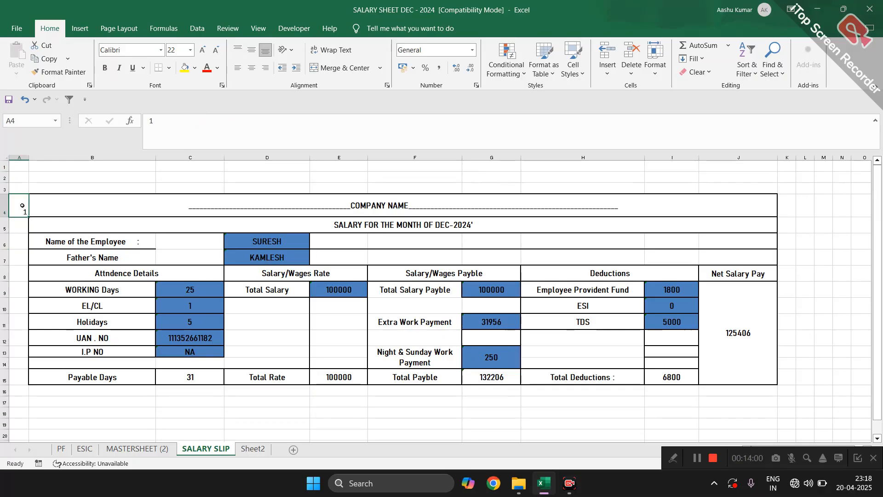
drag(22, 205, 520, 391)
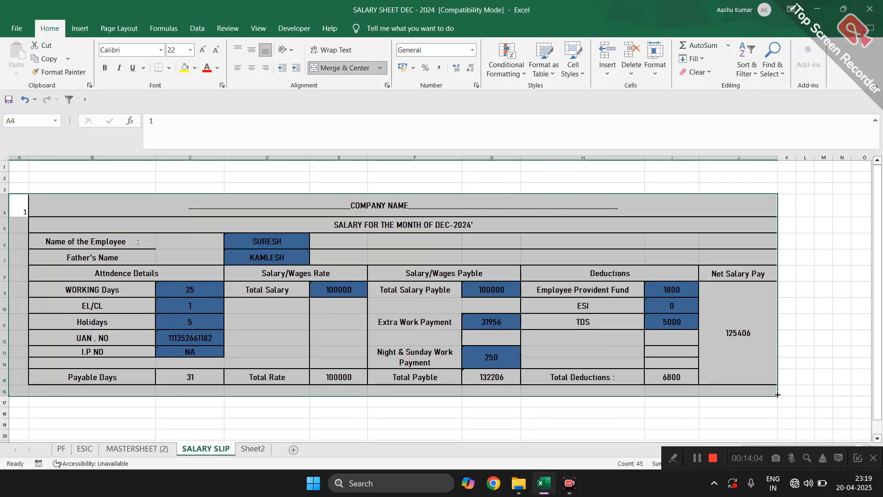
drag(777, 394, 288, 460)
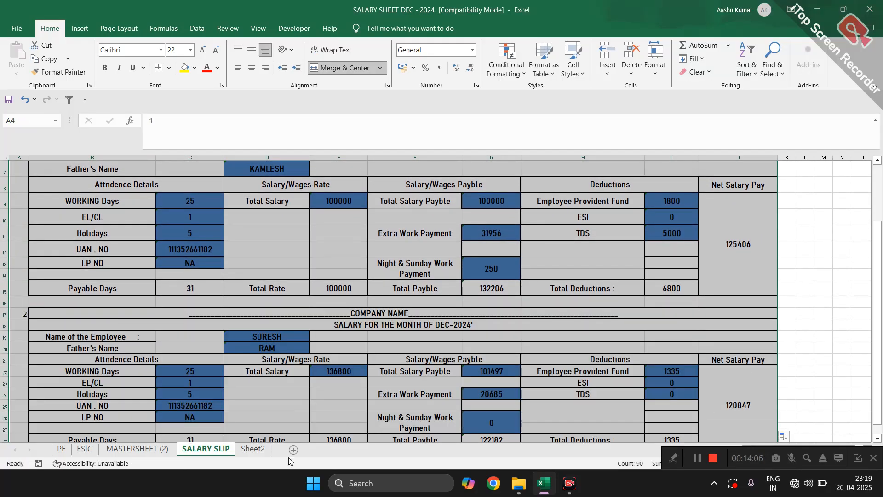
click(273, 350)
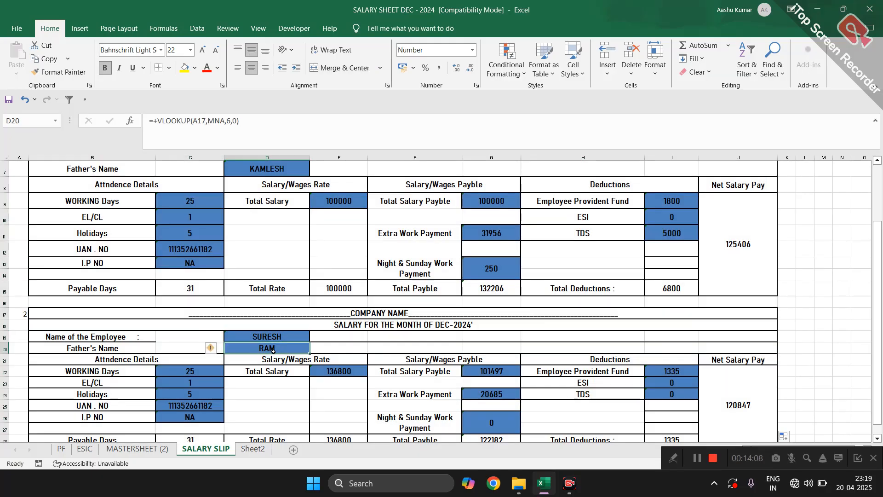
click(138, 449)
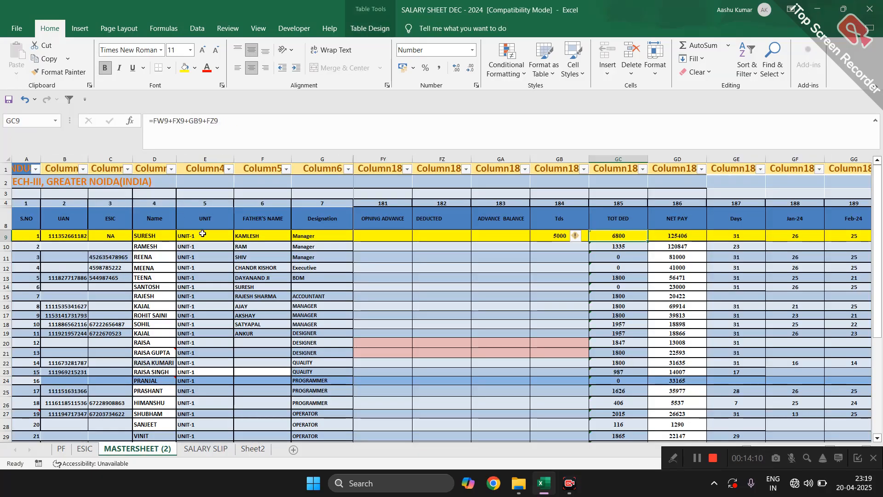
click(207, 451)
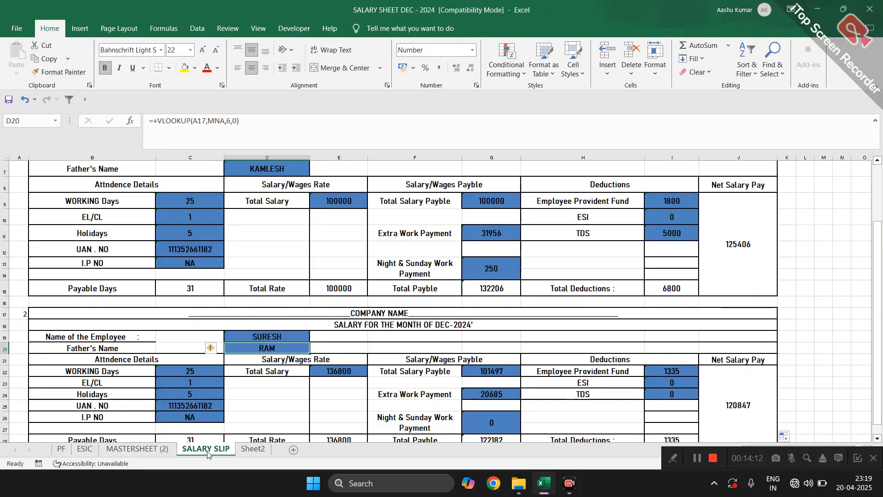
key(ctrl+z)
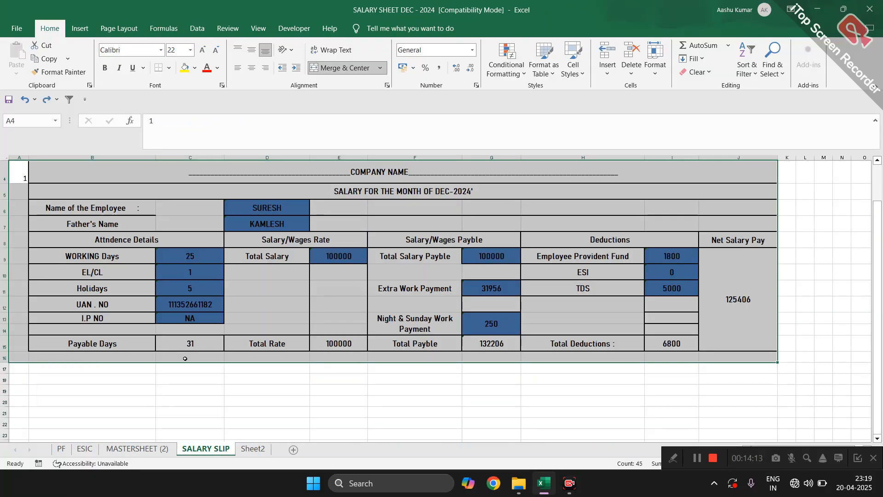
Change the employee name lookup in D6 from an absolute to a relative A4 reference
click(268, 207)
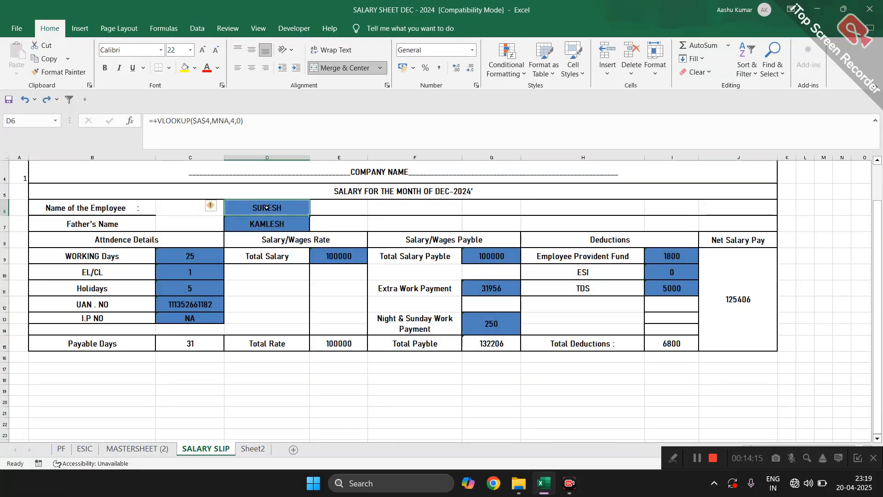
click(200, 120)
key(F4)
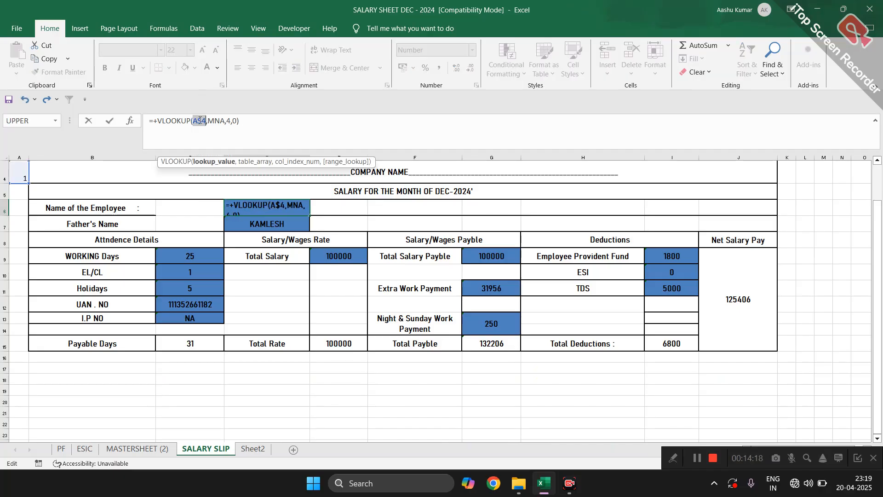
key(F4)
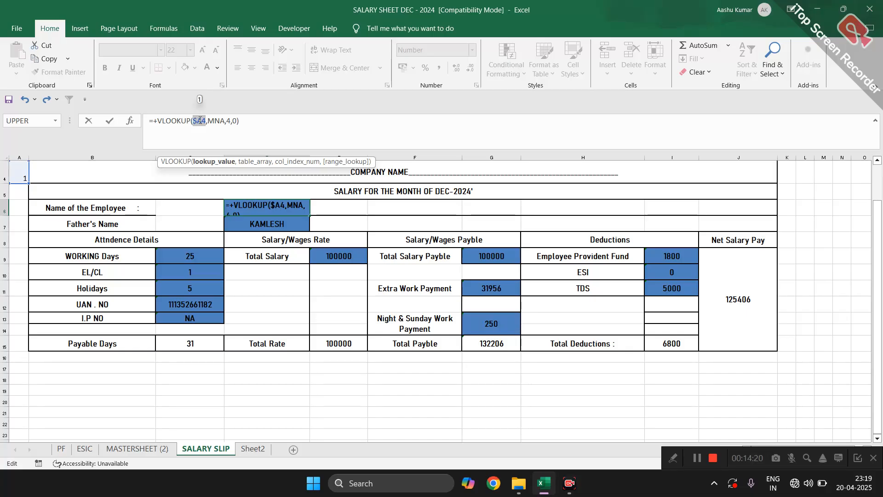
key(F4)
key(Return)
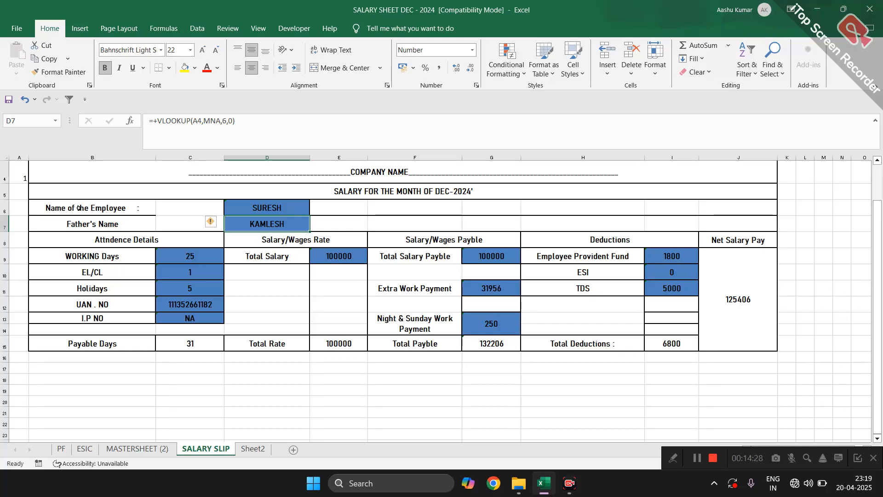
Fill the slip block A4:J16 down the sheet to beyond slip 44, and review the copied slips around numbers 28 to 32
scroll(34, 211, up, 1)
drag(22, 205, 739, 390)
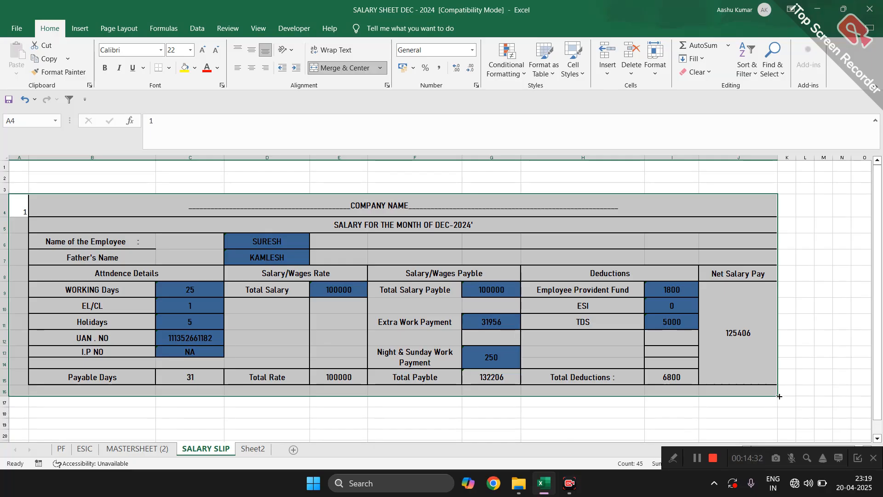
drag(779, 397, 773, 432)
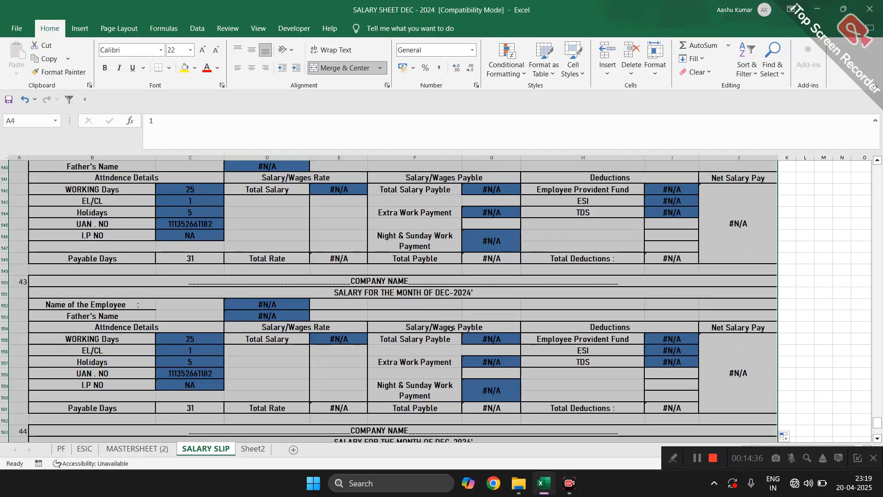
scroll(357, 322, up, 20)
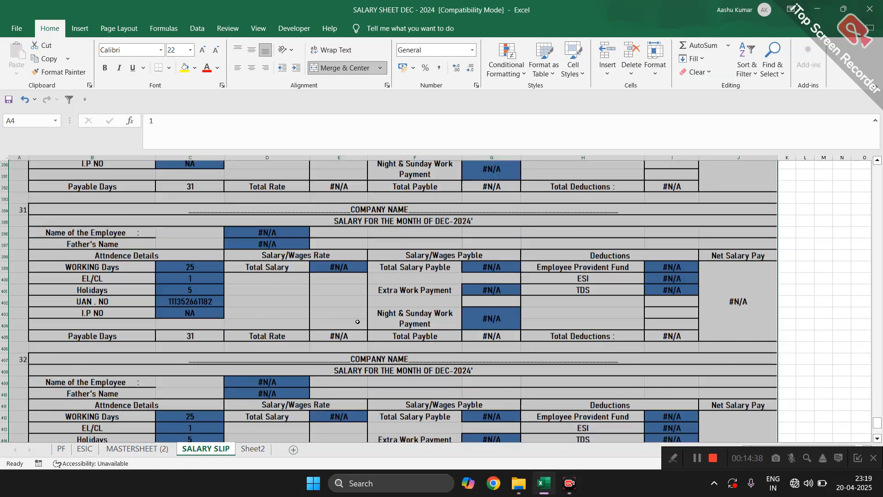
scroll(357, 321, down, 3)
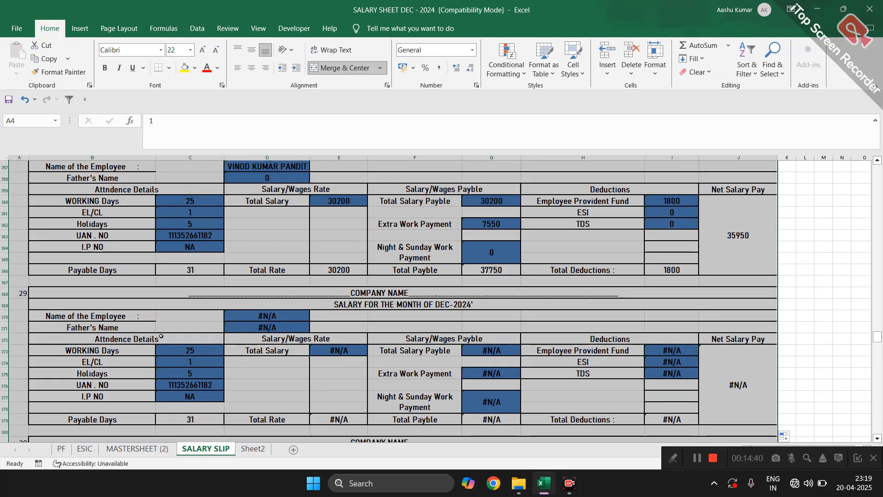
Delete all rows from row 367 to the end of the SALARY SLIP sheet to remove the surplus slips after slip 28
click(3, 282)
key(ctrl+shift+Down)
key(ctrl+shift+Down)
key(ctrl+shift+Down)
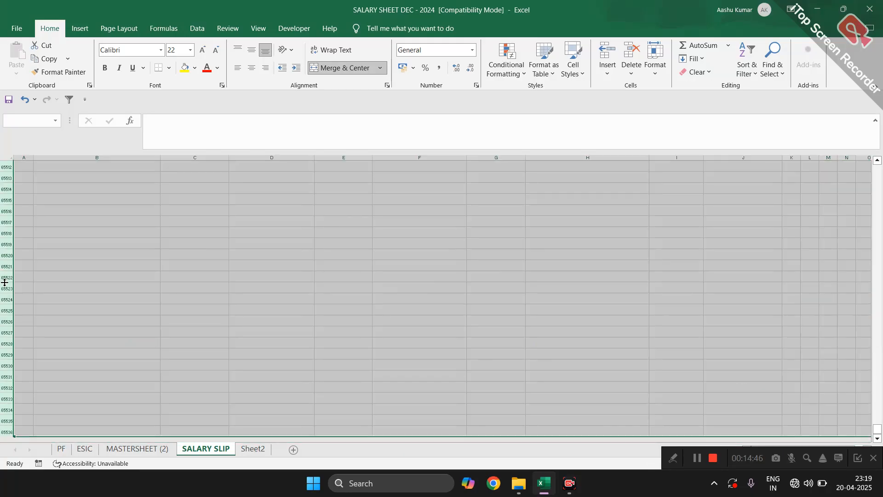
key(ctrl+BackSpace)
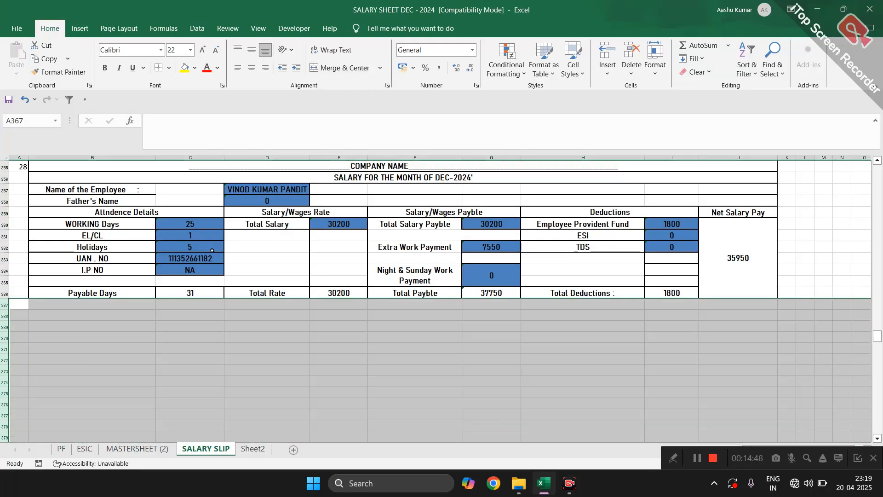
scroll(212, 251, up, 2)
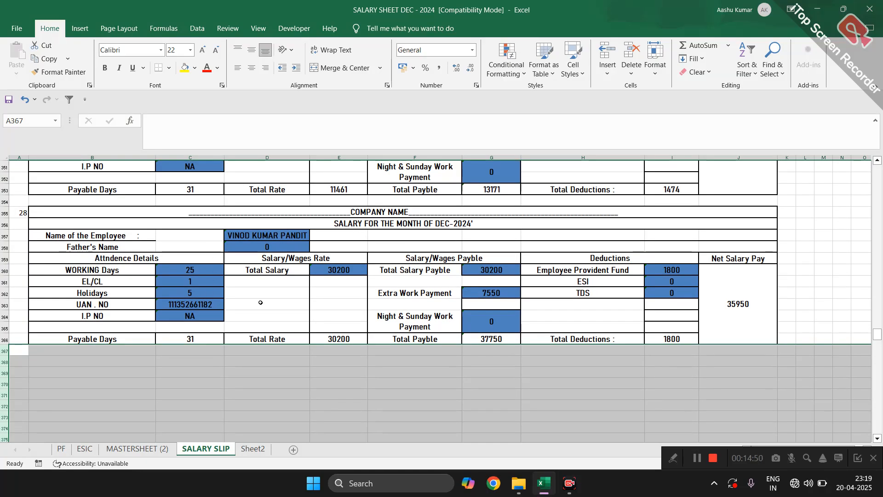
click(202, 293)
Compare slip 1's net salary with that employee's NET PAY in cell GD9 of MASTERSHEET (2)
scroll(89, 300, up, 20)
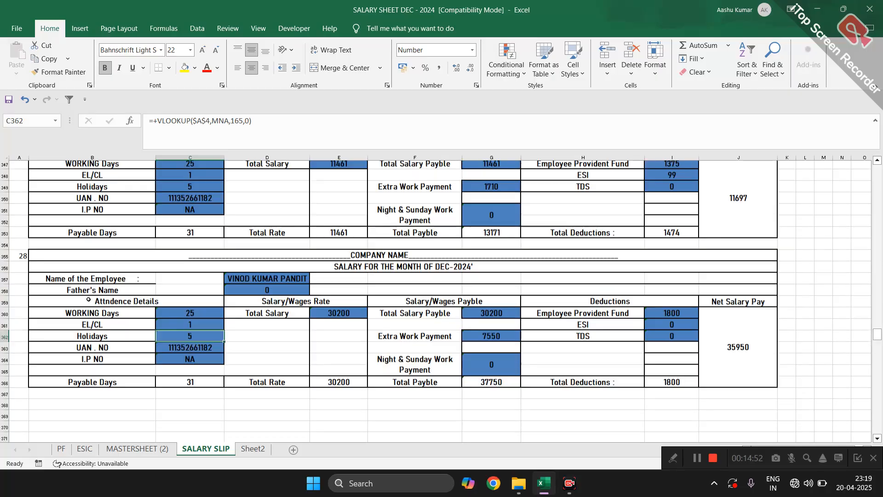
scroll(88, 299, up, 20)
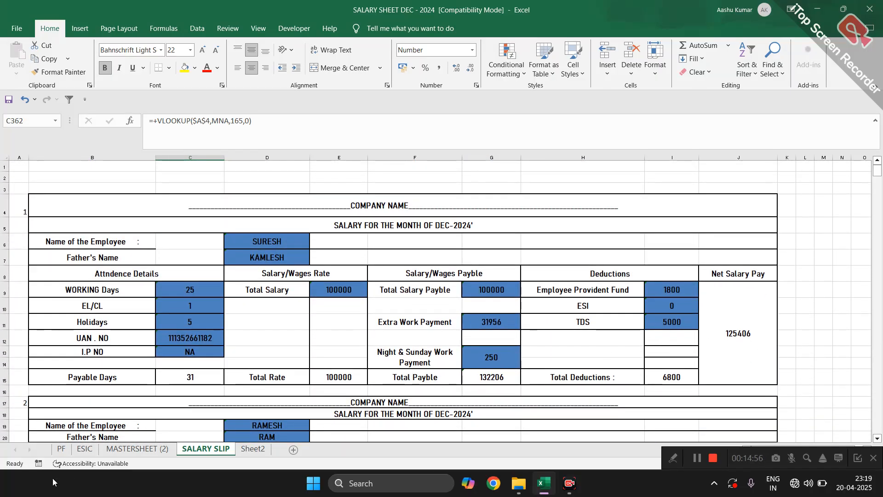
click(137, 449)
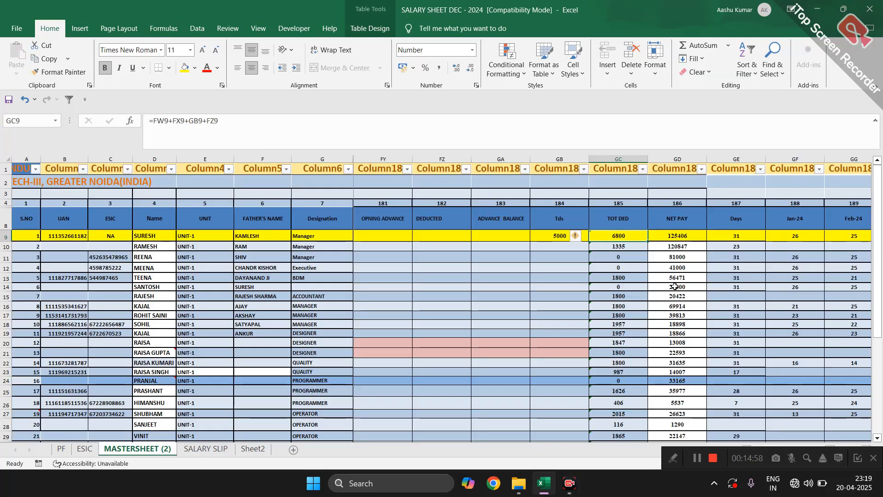
click(669, 233)
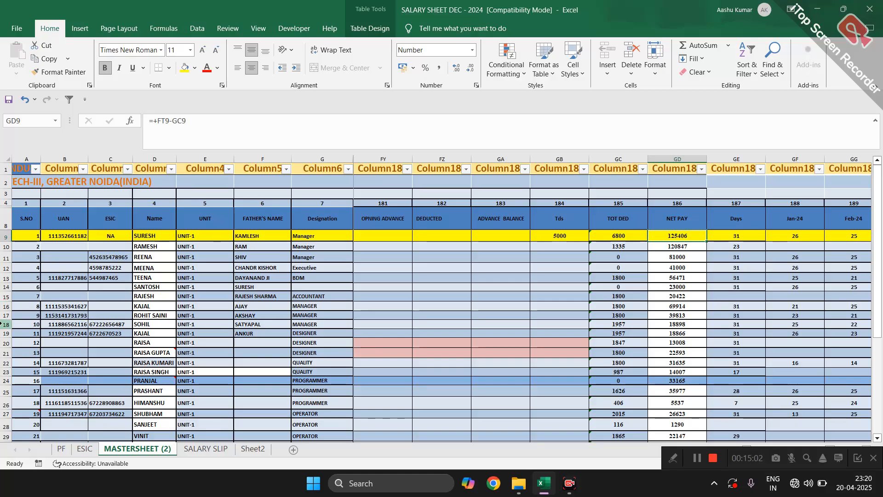
Select employee 10's row 18 in MASTERSHEET (2) and the matching slip 10 in SALARY SLIP to compare the employee details
drag(2, 320, 2, 322)
click(5, 325)
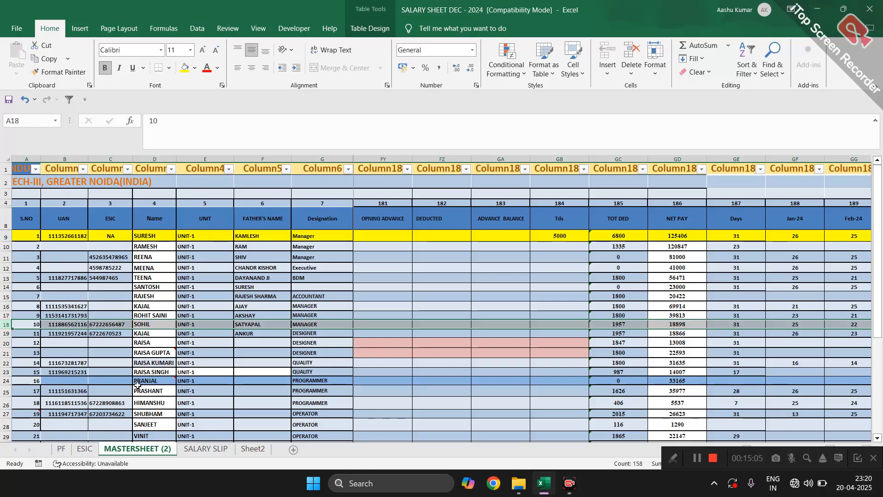
click(192, 452)
scroll(85, 382, down, 20)
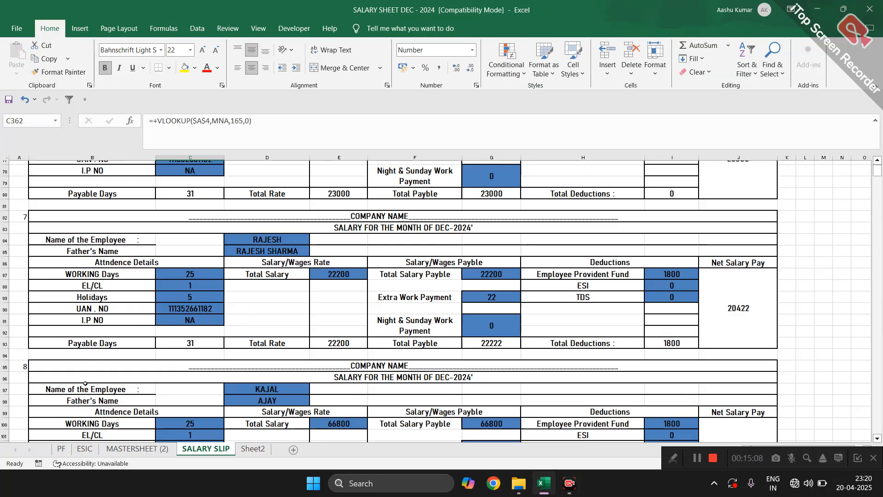
scroll(84, 382, up, 10)
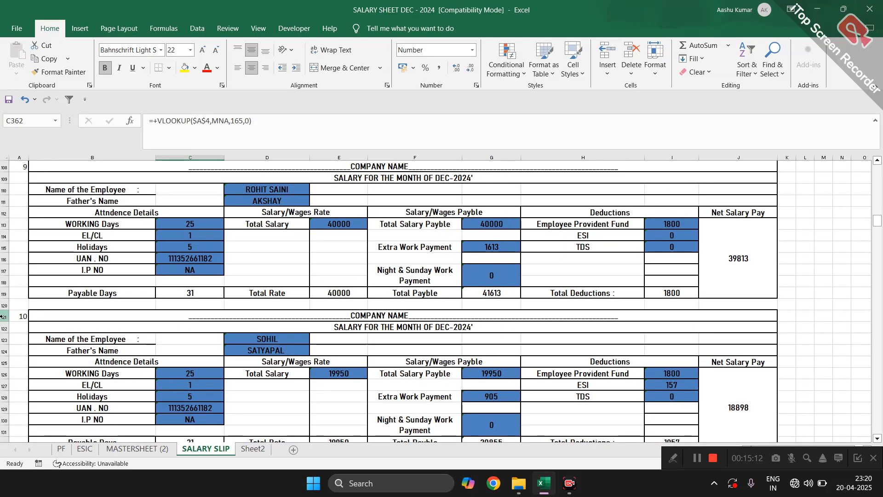
drag(2, 316, 6, 437)
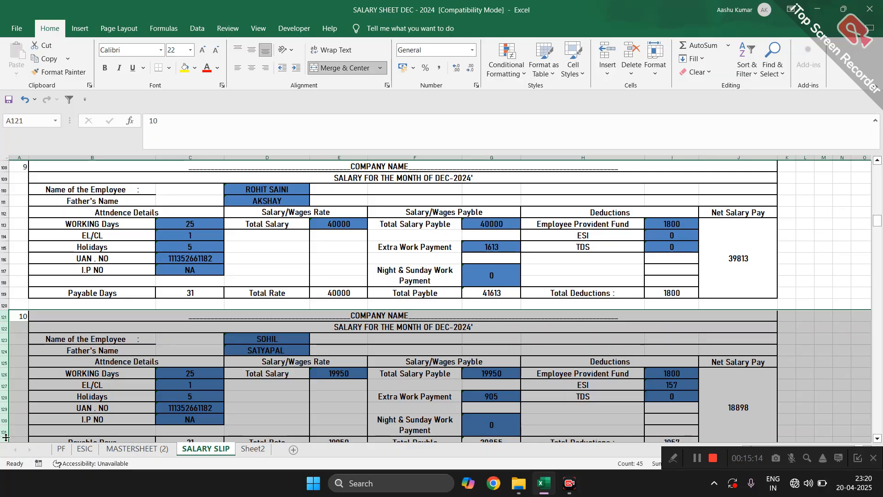
scroll(72, 364, down, 2)
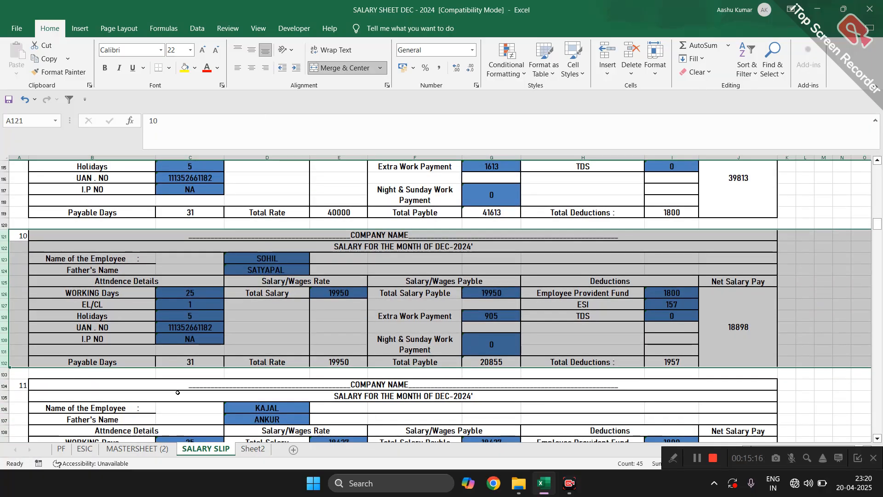
click(137, 449)
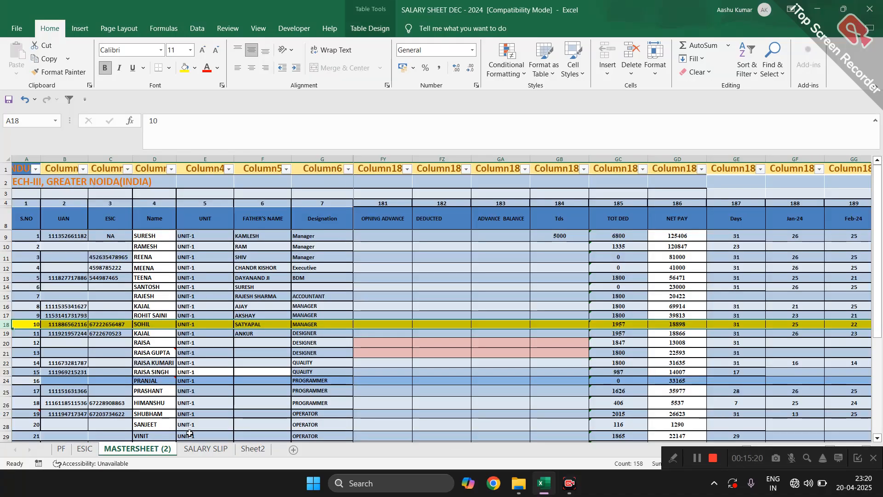
click(203, 448)
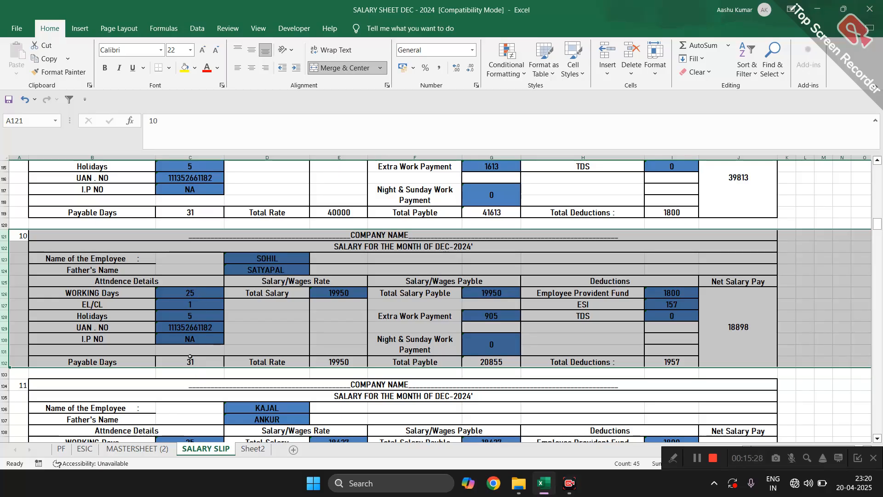
click(131, 439)
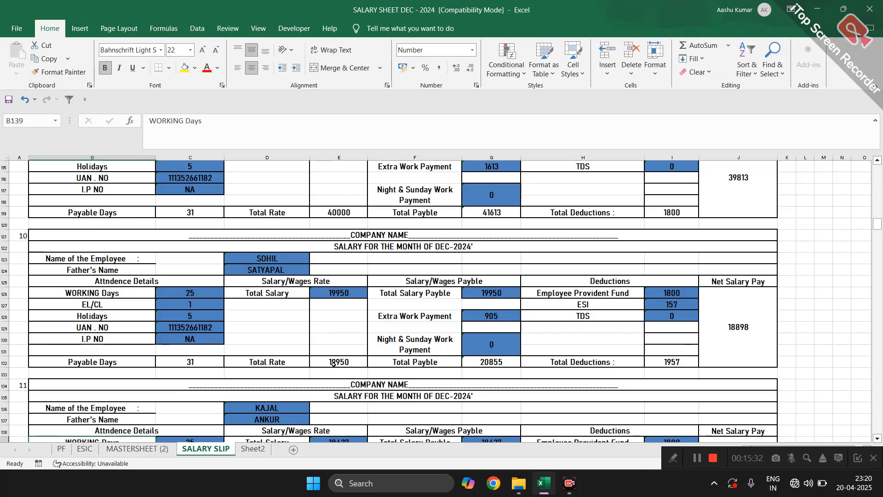
Check slip 10's salary, extra work payment, ESI, provident fund and net pay against row 18 of MASTERSHEET (2)
click(137, 449)
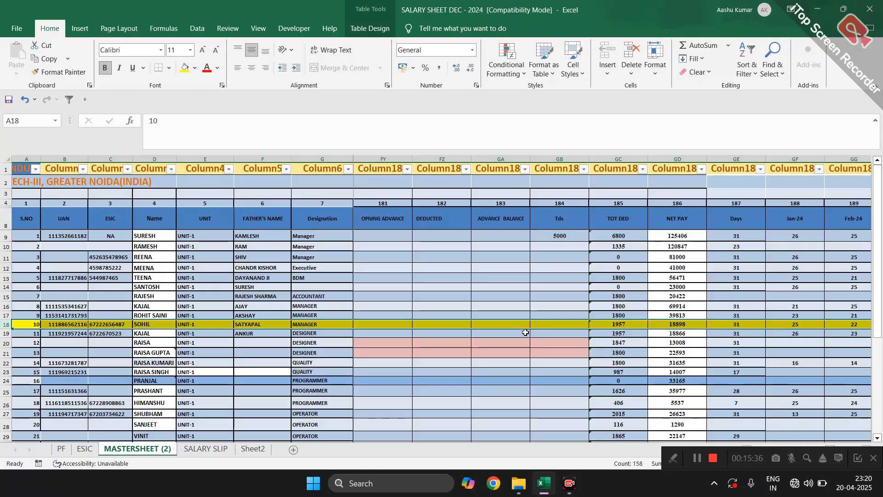
scroll(525, 332, left, 3)
scroll(526, 332, left, 3)
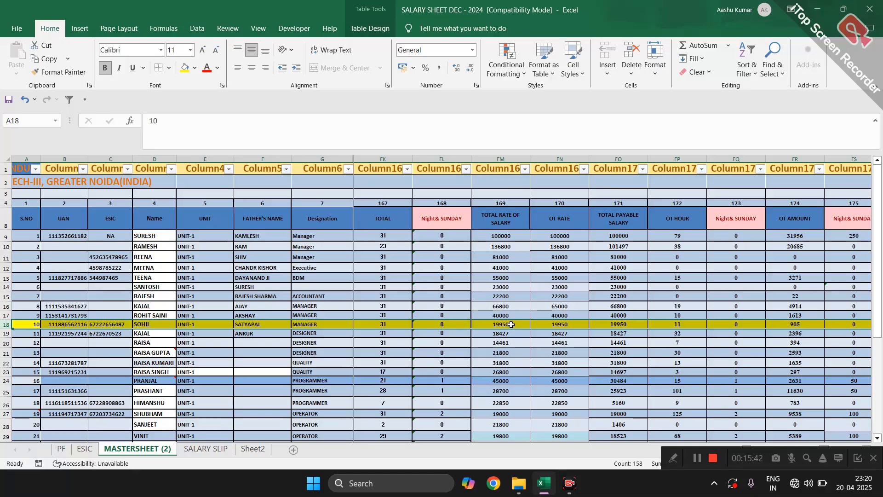
click(202, 448)
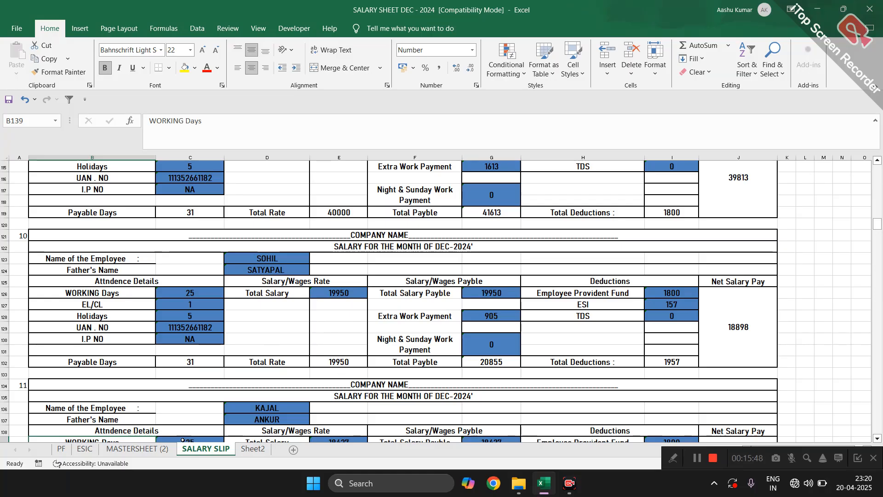
click(133, 449)
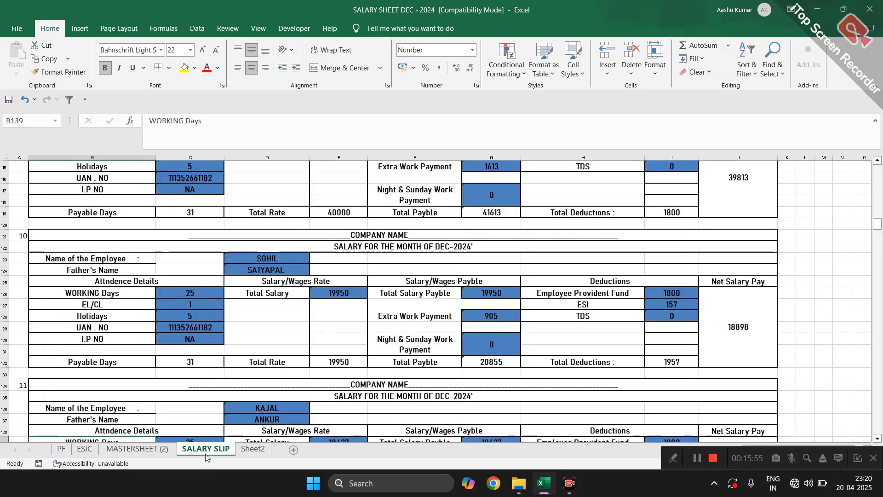
click(205, 449)
click(132, 449)
scroll(559, 343, right, 2)
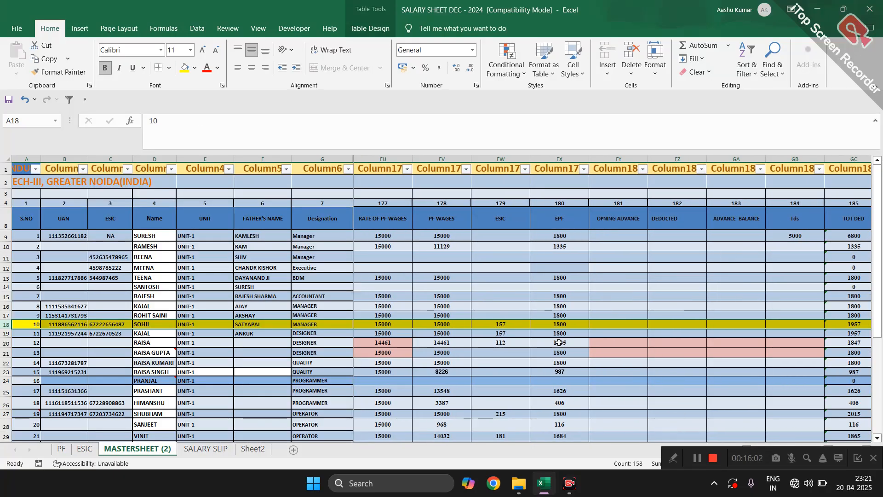
scroll(553, 326, right, 2)
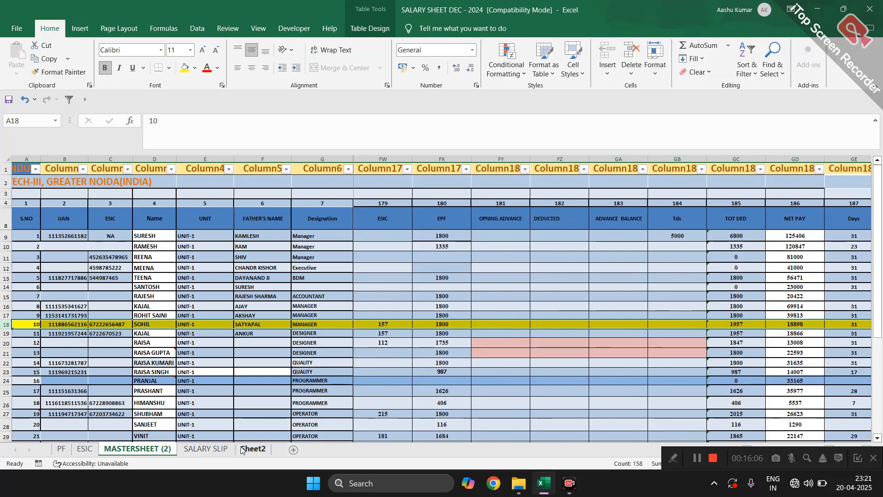
click(205, 449)
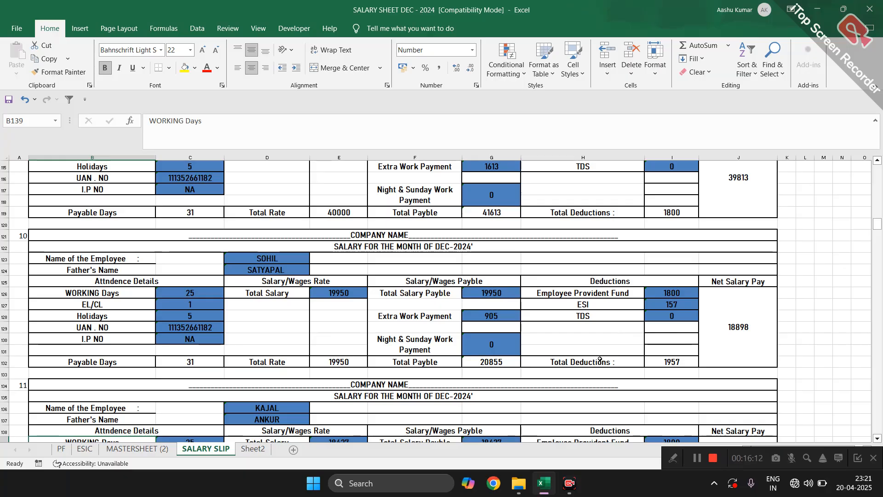
Review the remaining slips down to the last one and compare them with the salary columns of the last employees in MASTERSHEET (2)
scroll(463, 386, down, 20)
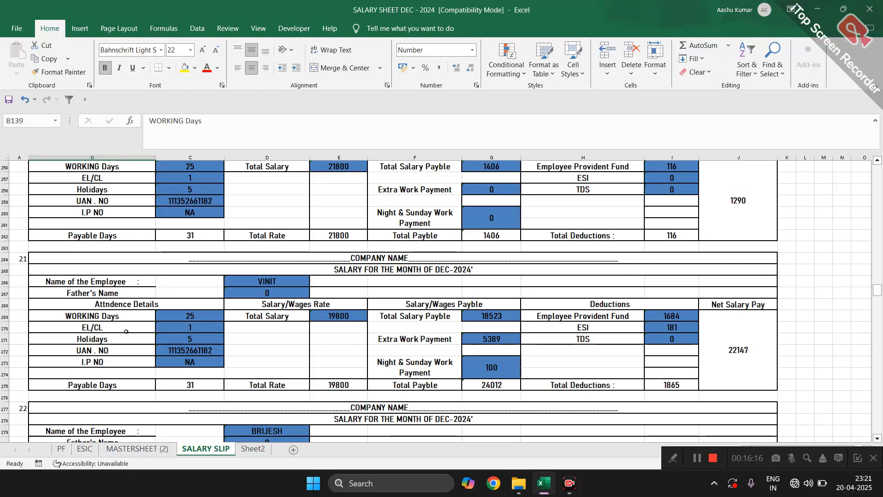
scroll(167, 327, down, 17)
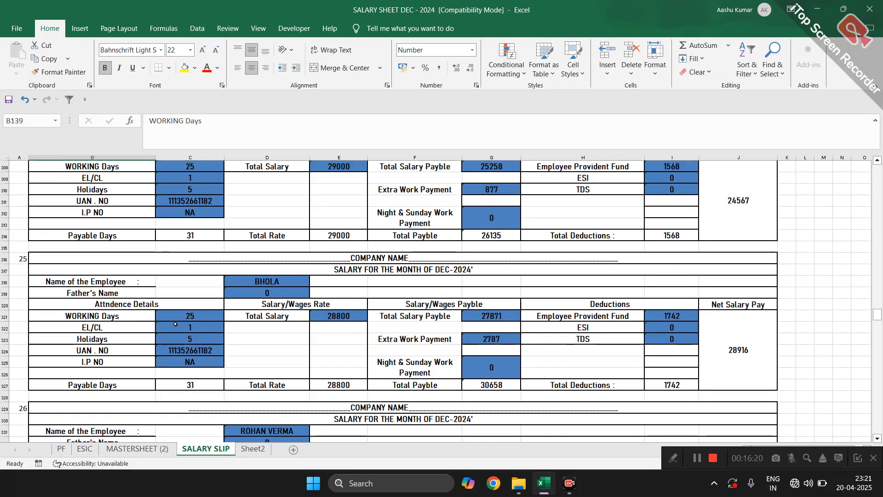
scroll(175, 324, down, 20)
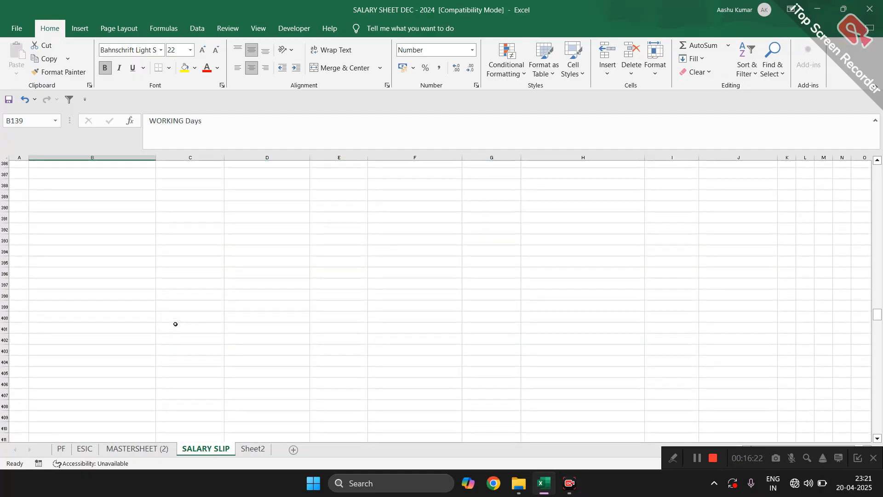
scroll(176, 325, up, 16)
scroll(175, 325, up, 14)
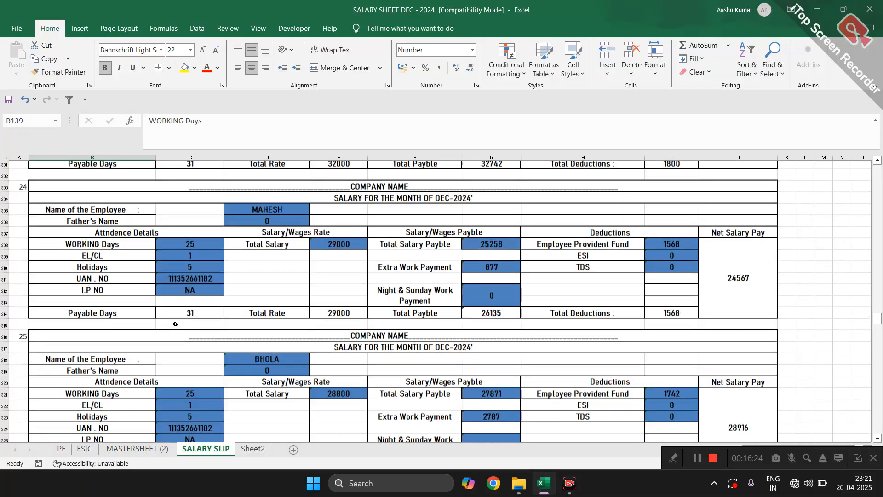
scroll(175, 324, up, 6)
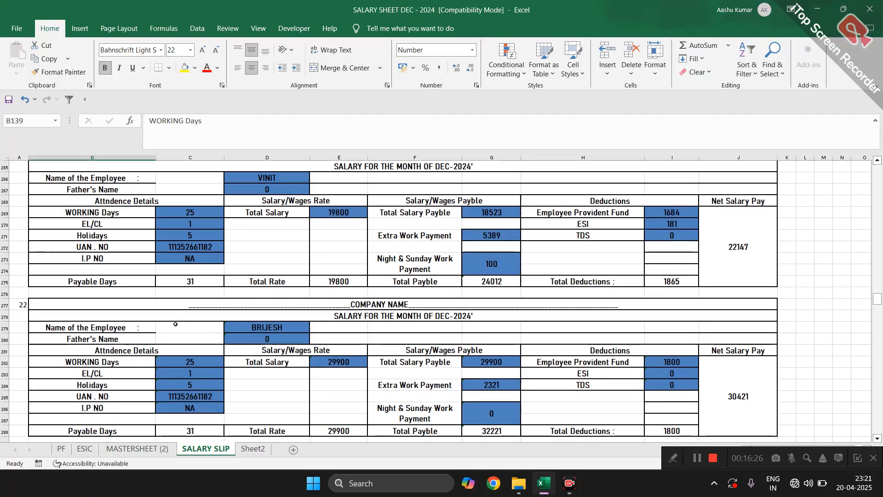
click(138, 449)
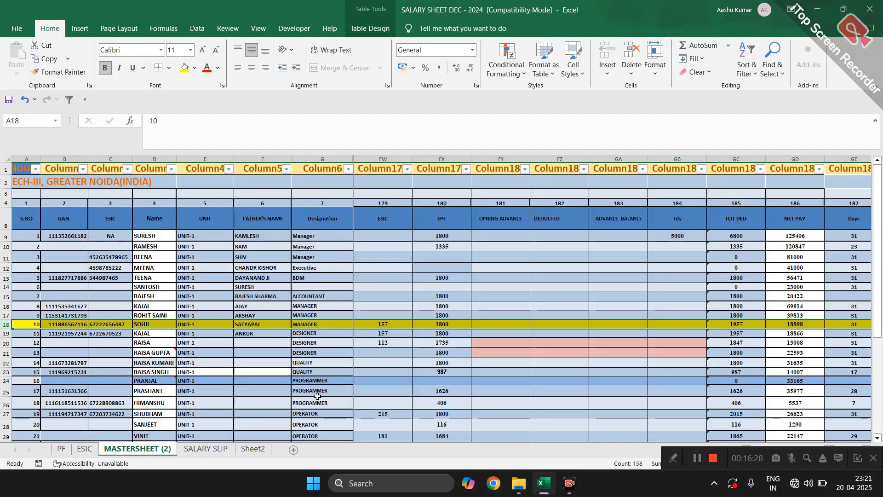
scroll(171, 342, down, 4)
scroll(431, 348, left, 3)
scroll(431, 349, left, 6)
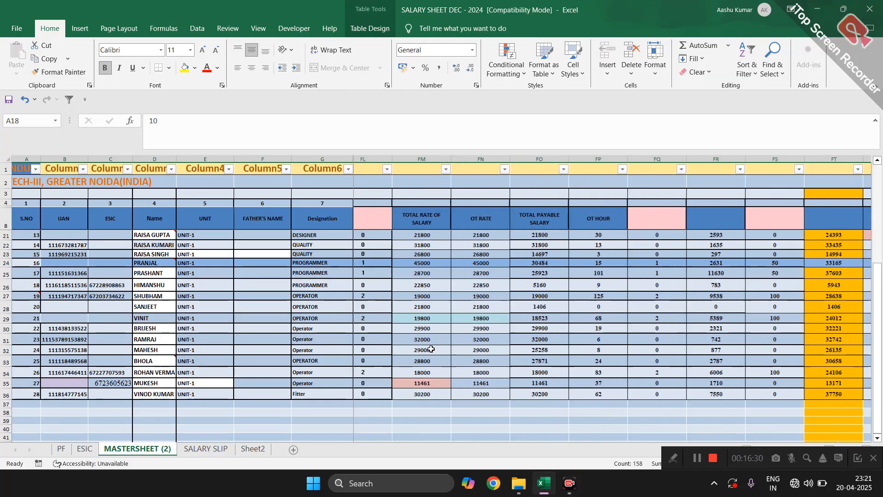
scroll(479, 298, up, 3)
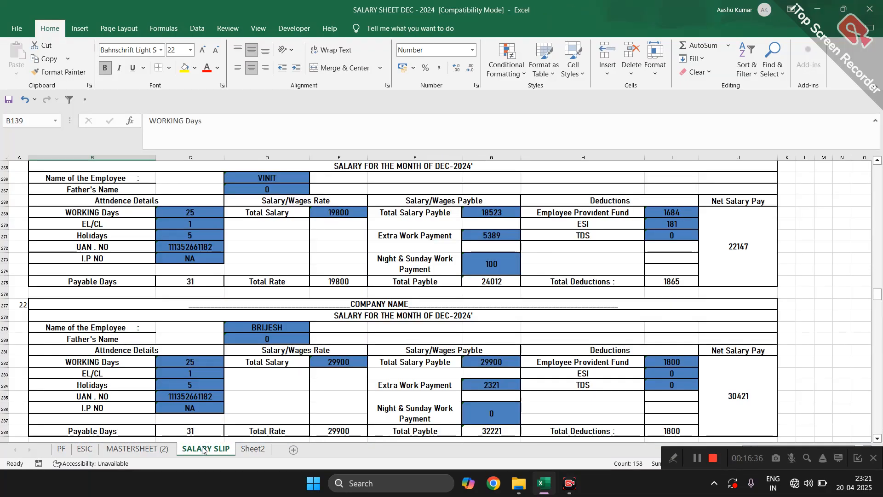
Inspect the EL/CL lookup formula in C127 of slip 10, and return to the attendance details of slip 1
click(205, 449)
scroll(184, 317, up, 20)
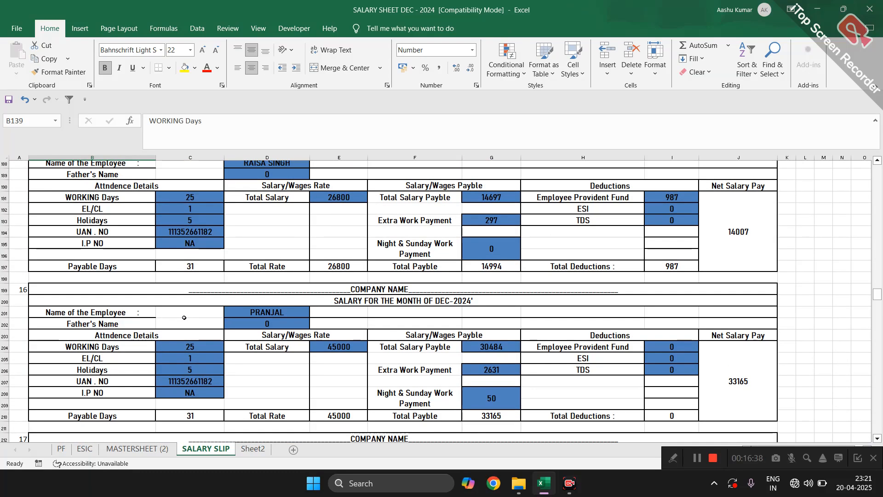
scroll(184, 318, up, 4)
scroll(193, 320, down, 7)
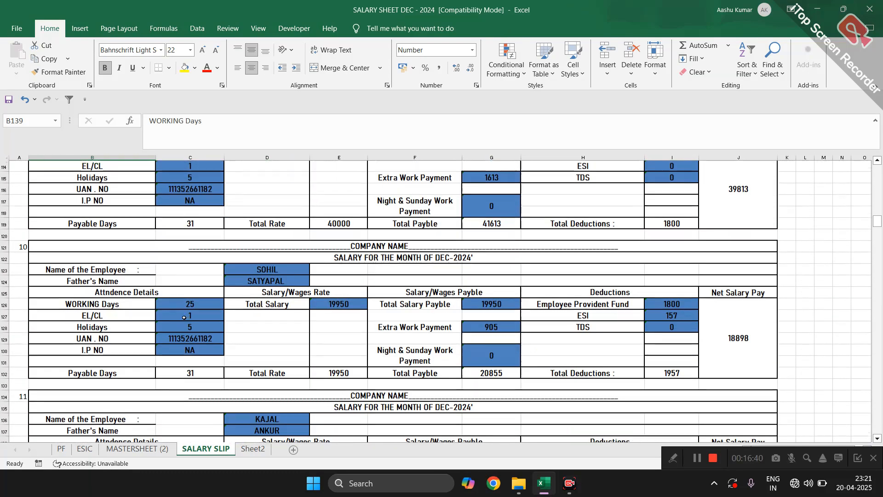
click(192, 318)
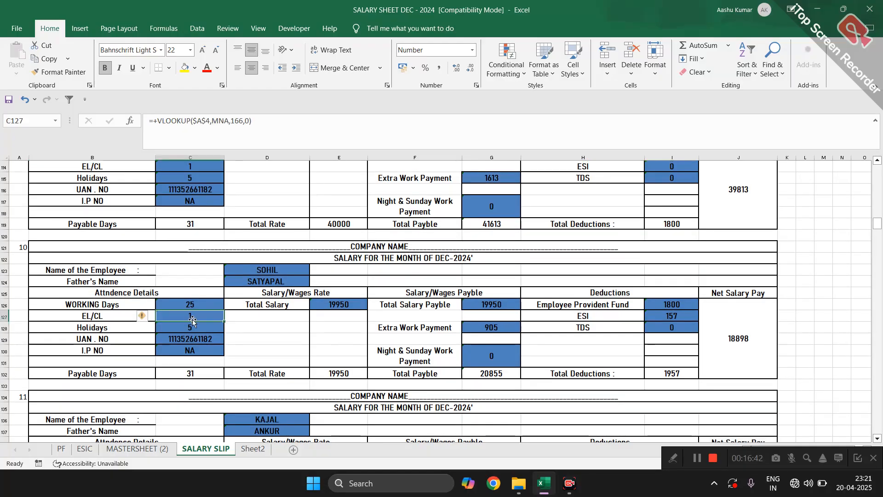
scroll(235, 318, up, 20)
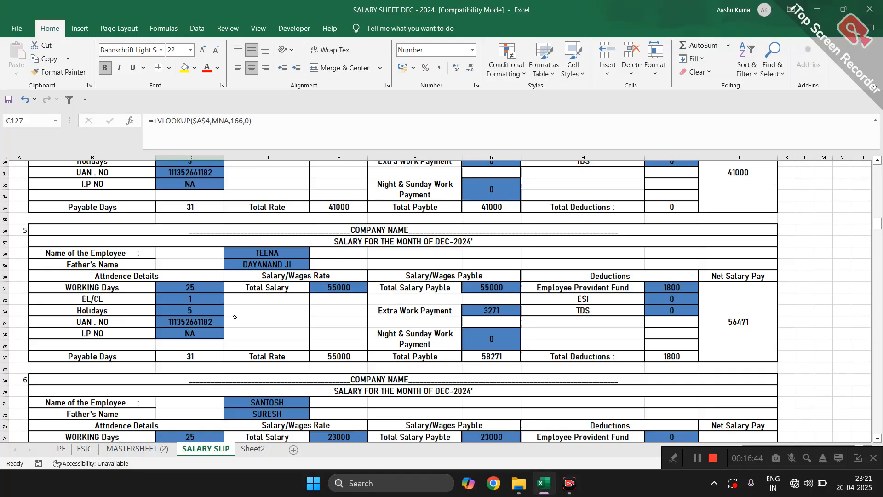
scroll(216, 239, up, 11)
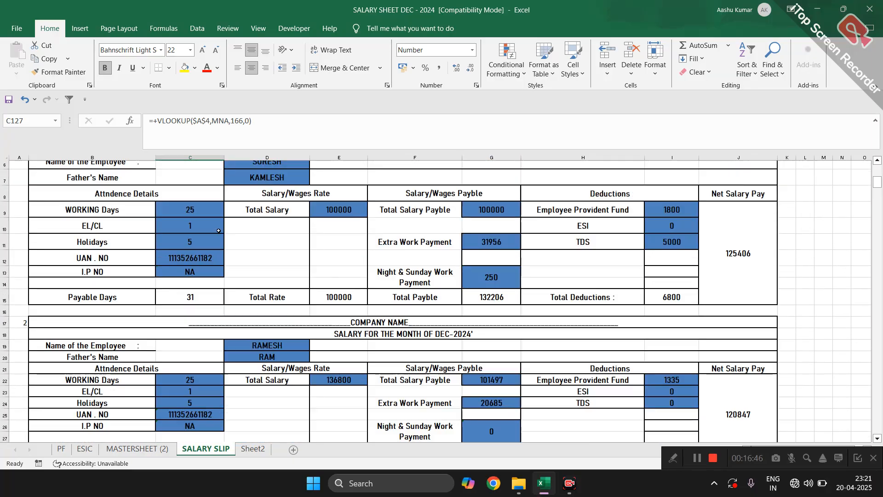
Change the working days formula in C9 of slip 1 to use the fully relative lookup reference A4
click(187, 295)
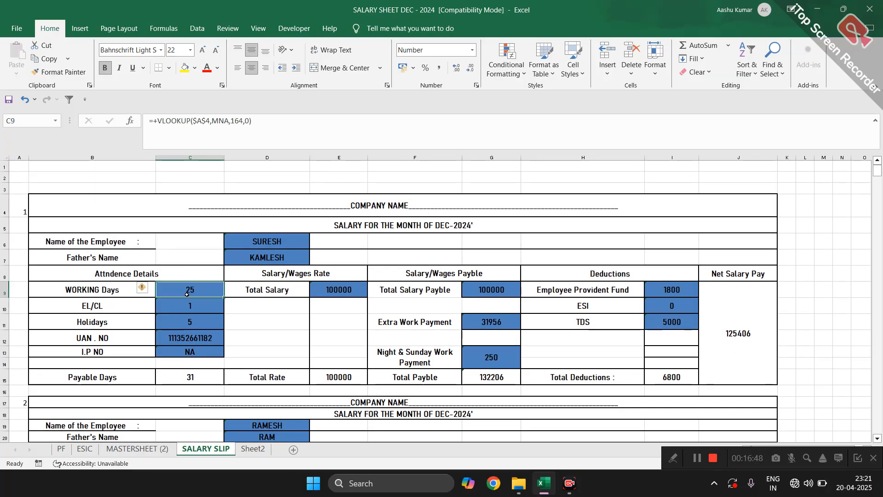
double_click(204, 121)
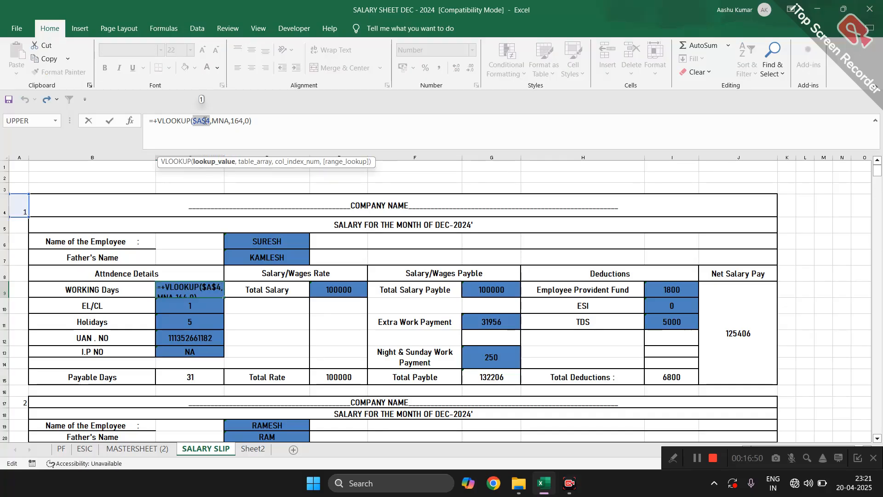
key(F4)
key(F4)
key(F4)
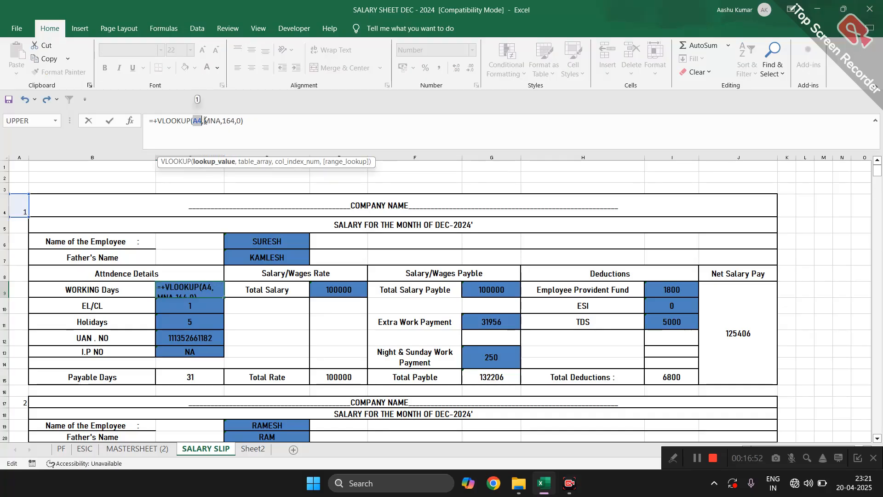
key(Return)
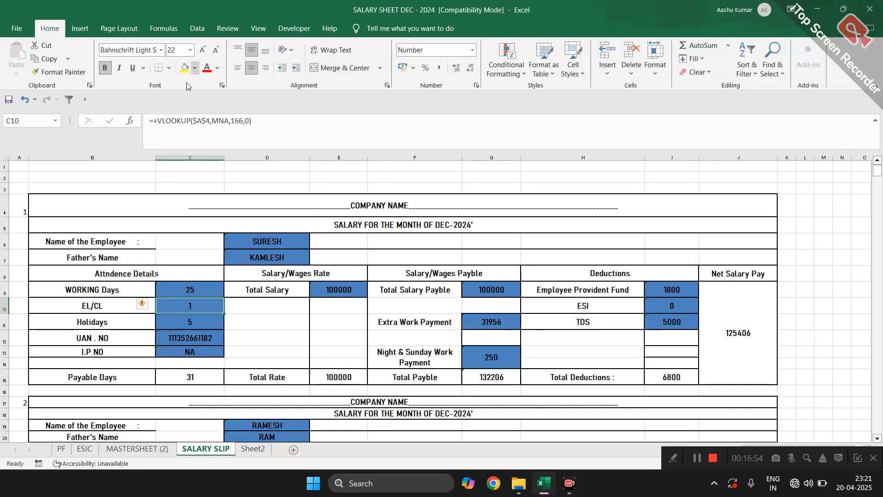
Change the EL/CL formula in C10 to use the row-relative lookup reference $A4
click(194, 121)
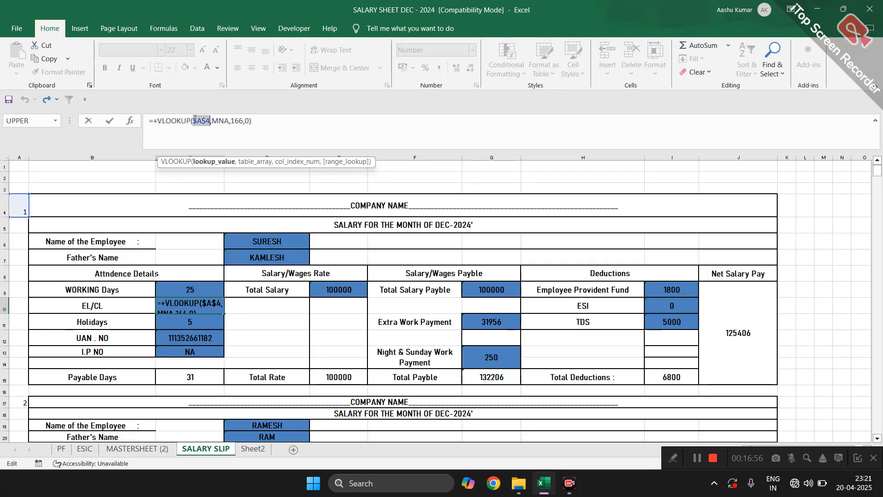
key(F4)
key(F4)
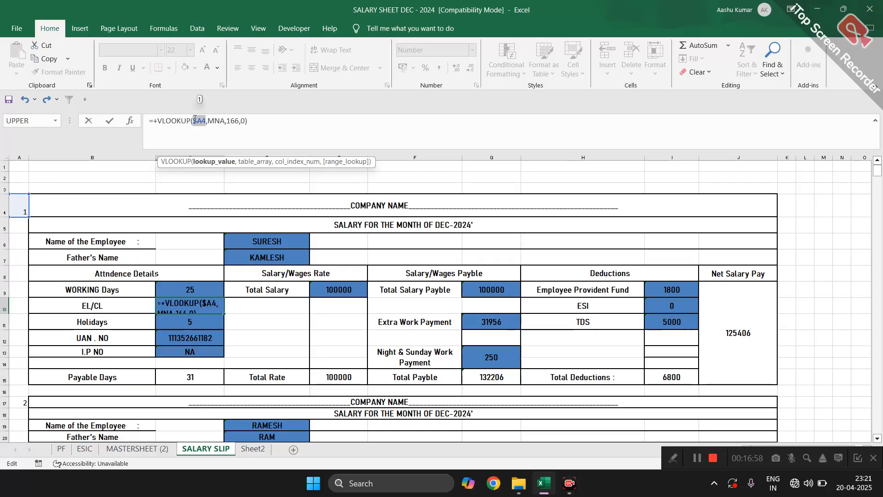
key(Return)
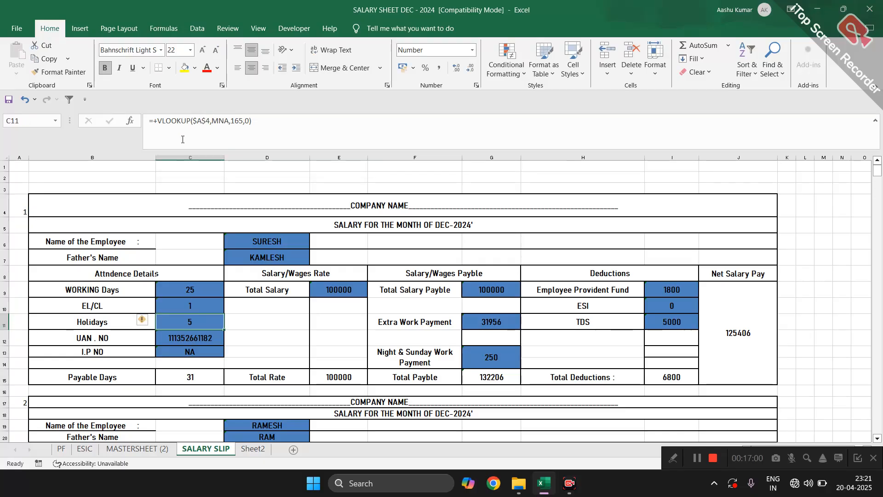
Change the holidays formula in C11 to use the relative lookup reference A4
click(198, 121)
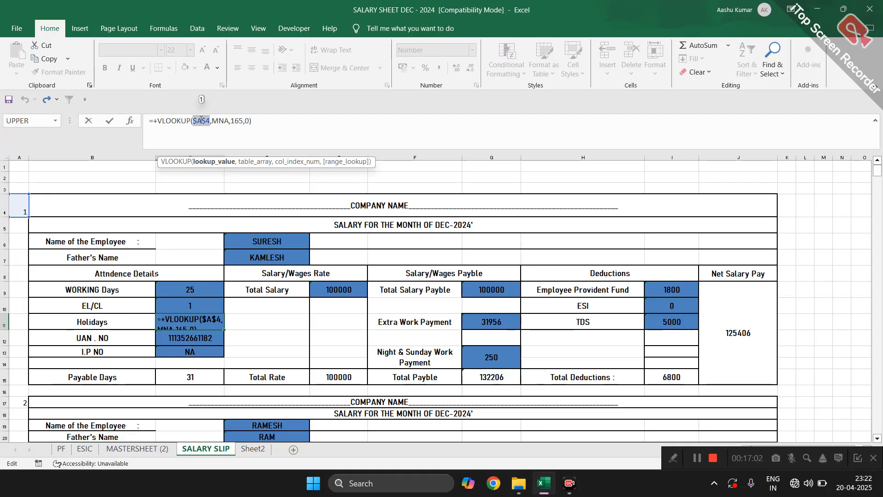
key(F4)
key(F4)
key(F4)
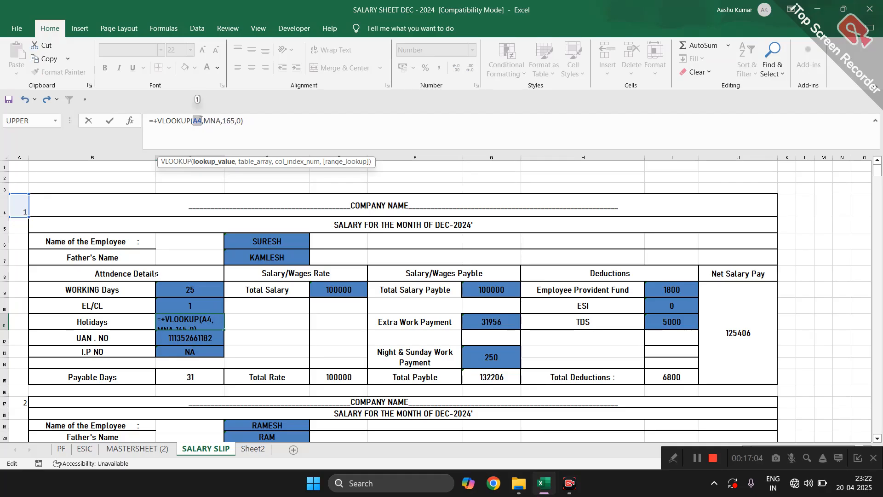
key(Return)
Change the UAN number formula in C12 to use the row-relative lookup reference $A4
double_click(196, 121)
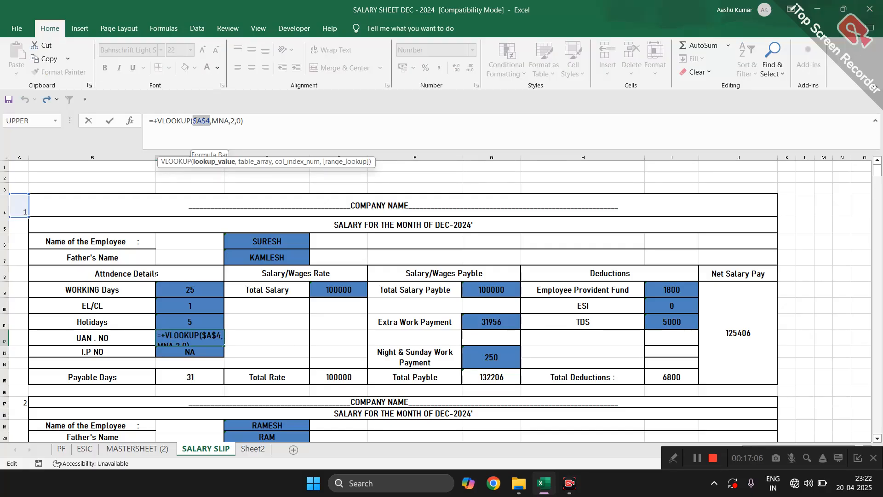
key(F4)
key(F4)
key(F4)
key(F4)
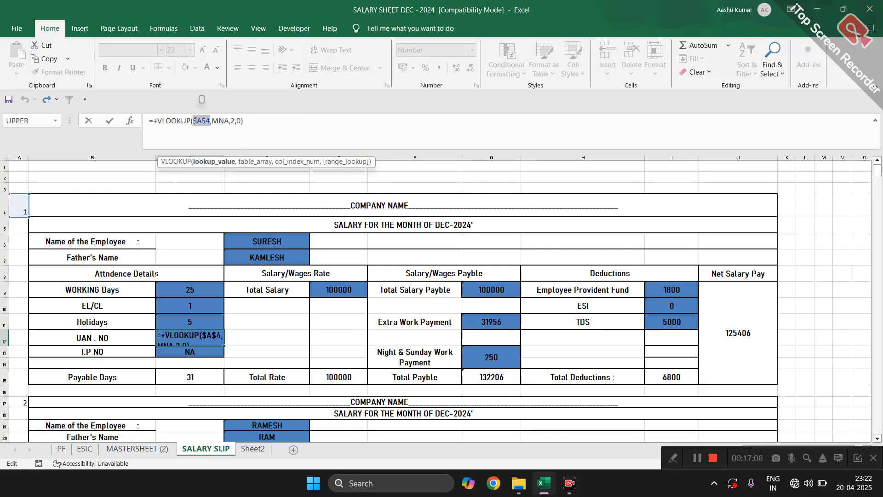
key(F4)
key(F4)
key(ctrl+Return)
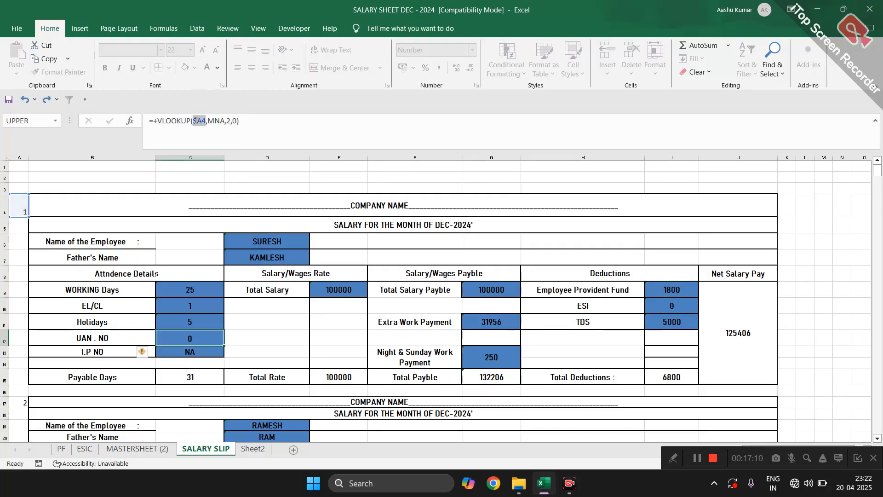
key(Return)
Change the I.P number formula in C13 to use the row-relative lookup reference $A4
click(203, 121)
key(F4)
key(F4)
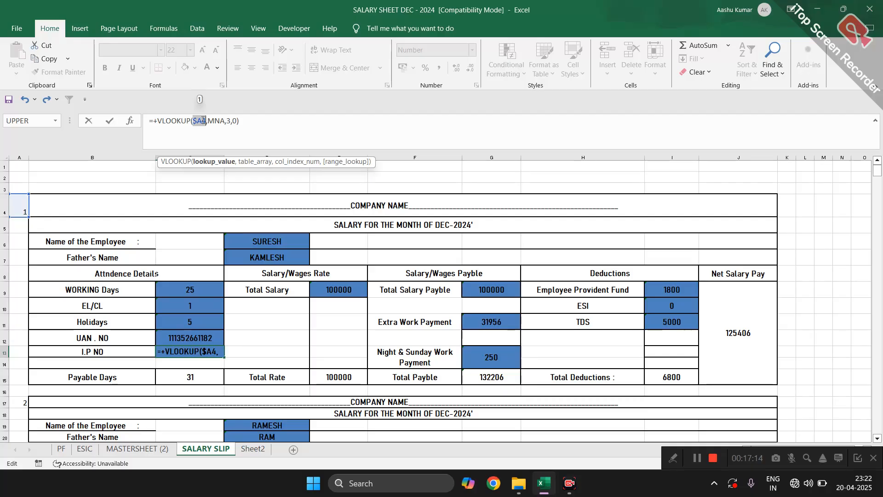
key(Return)
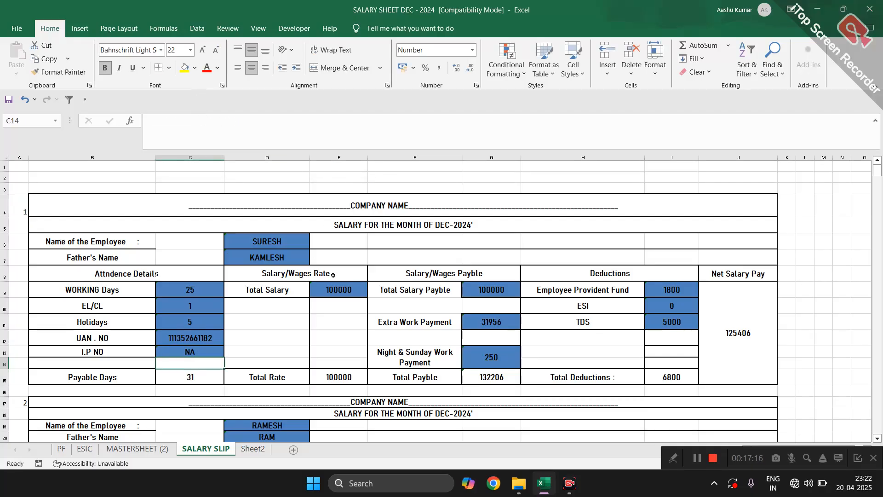
Check the total salary lookup in E9, and delete all rows below slip 1 from row 16 down
click(339, 288)
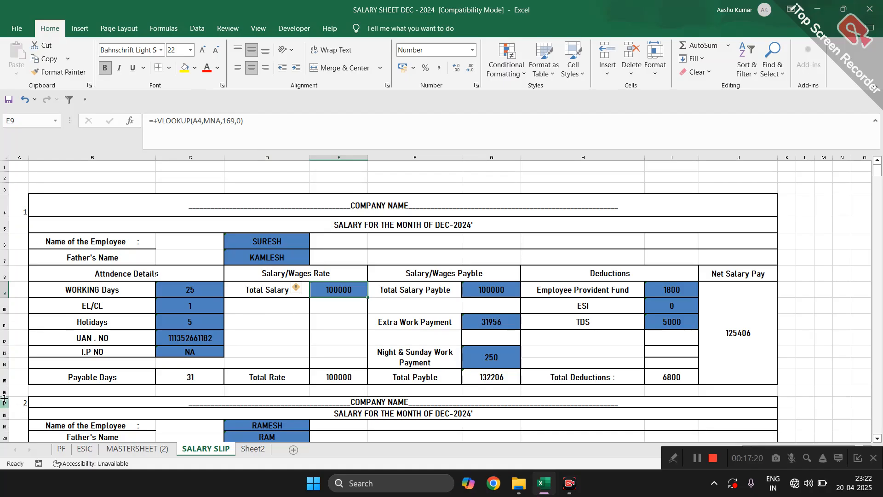
mouse_move(5, 391)
mouse_down()
mouse_move(4, 440)
mouse_move(2, 388)
mouse_up()
key(ctrl+minus)
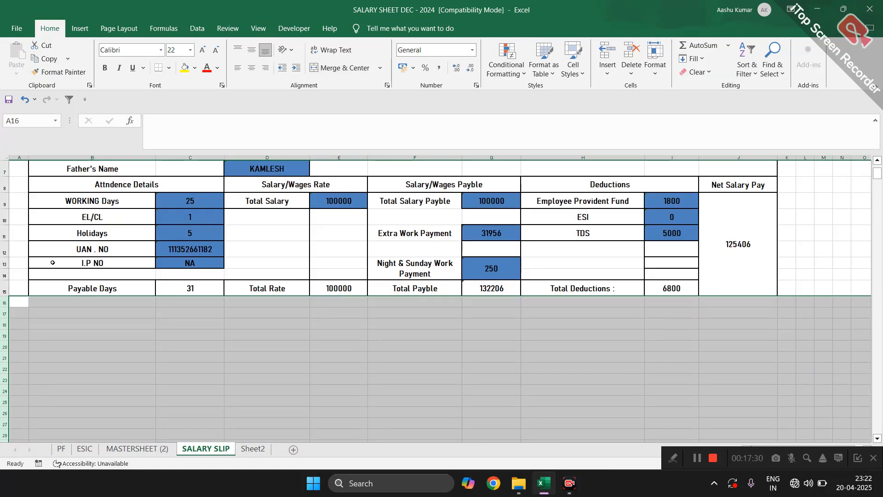
Fill the corrected slip 1 block from A4 across to column J down to row 523, producing slips up to number 40
scroll(52, 262, up, 2)
drag(20, 209, 778, 424)
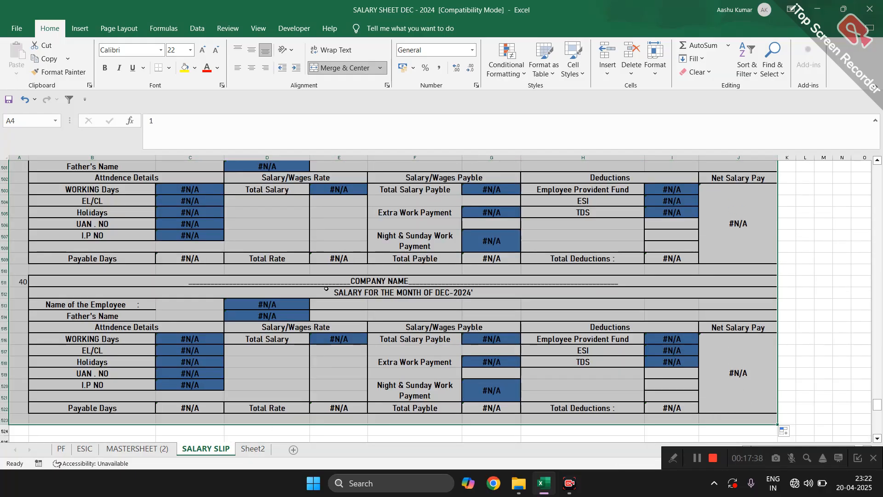
scroll(326, 288, up, 20)
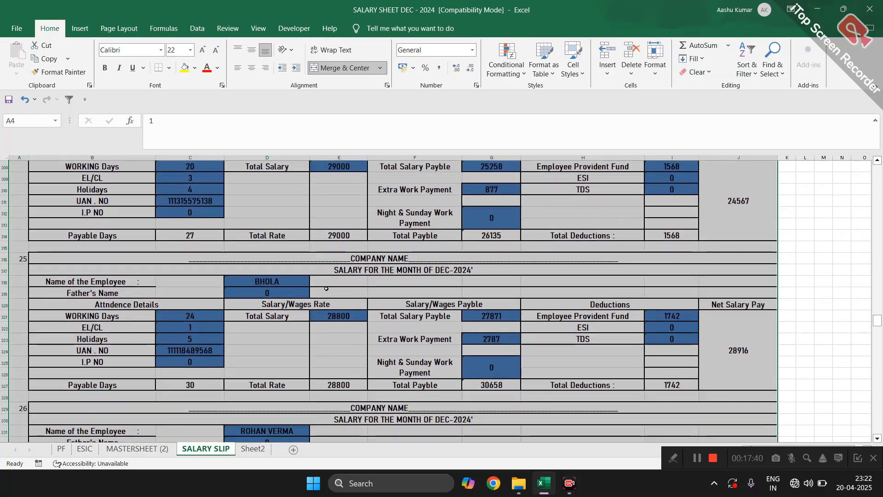
Delete the surplus slips after number 28, from row 367 to the end of the sheet
scroll(326, 288, down, 20)
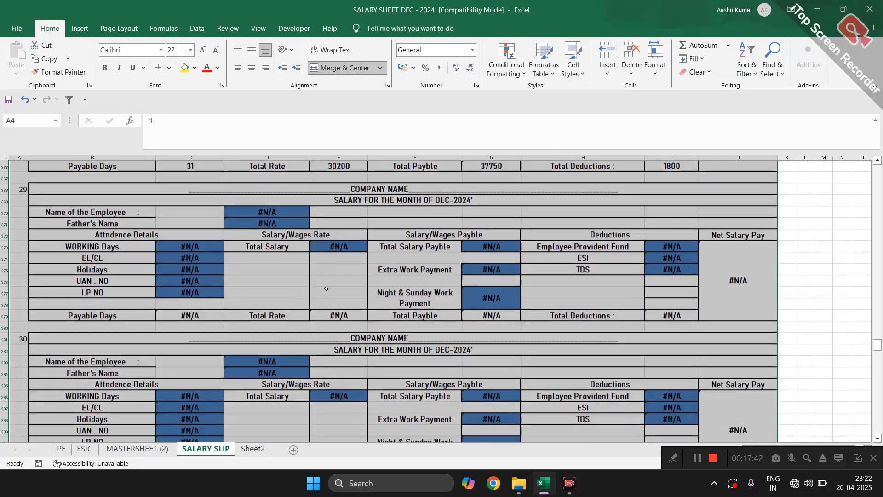
scroll(326, 288, up, 3)
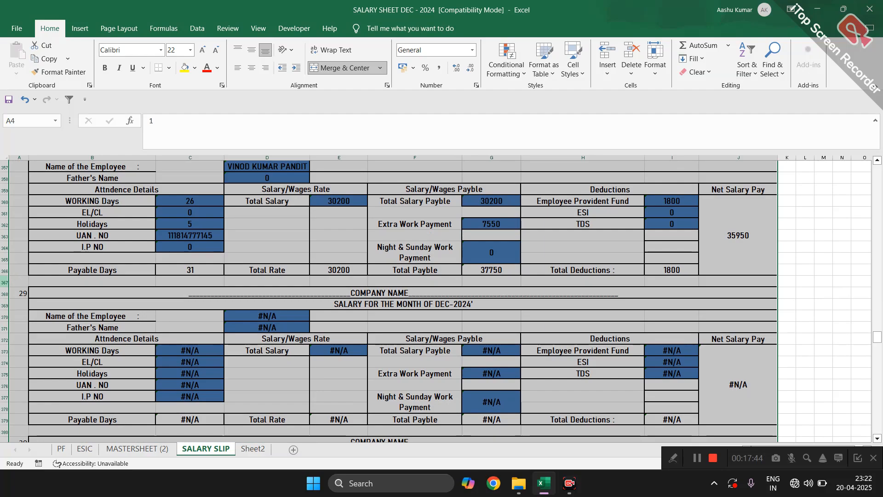
click(4, 282)
drag(4, 282, 5, 443)
key(ctrl+shift+Down)
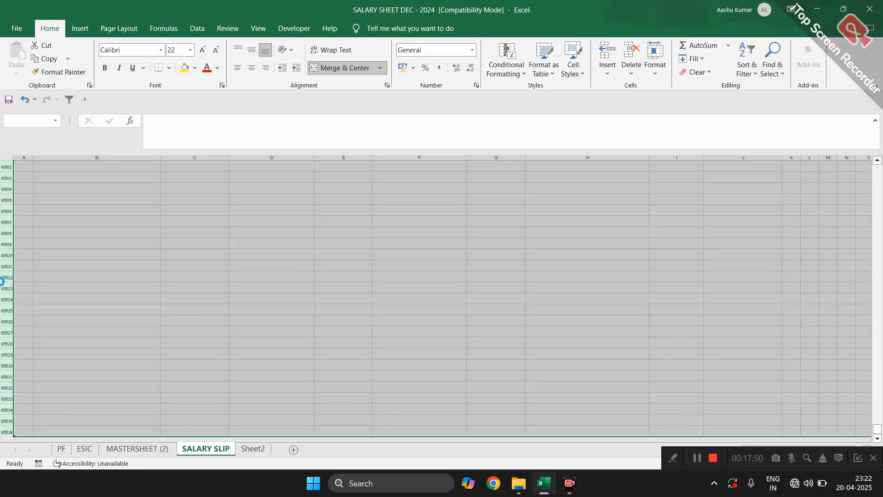
key(ctrl+BackSpace)
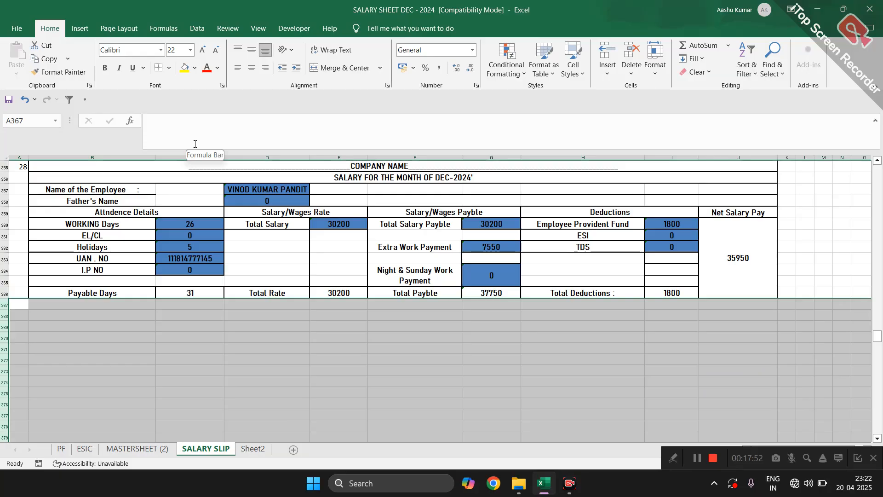
Review the regenerated slips up to slip 14 and down to slip 18, and select employee 18's row 26 in MASTERSHEET (2)
scroll(256, 260, up, 20)
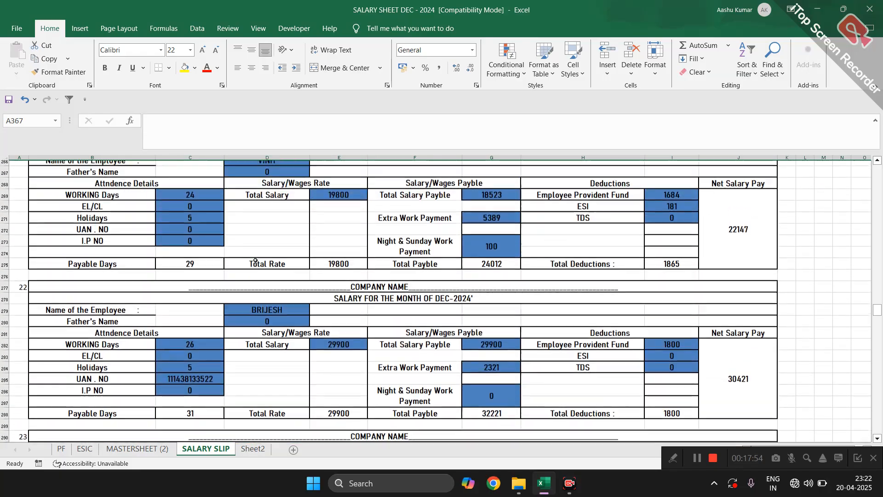
scroll(255, 260, up, 20)
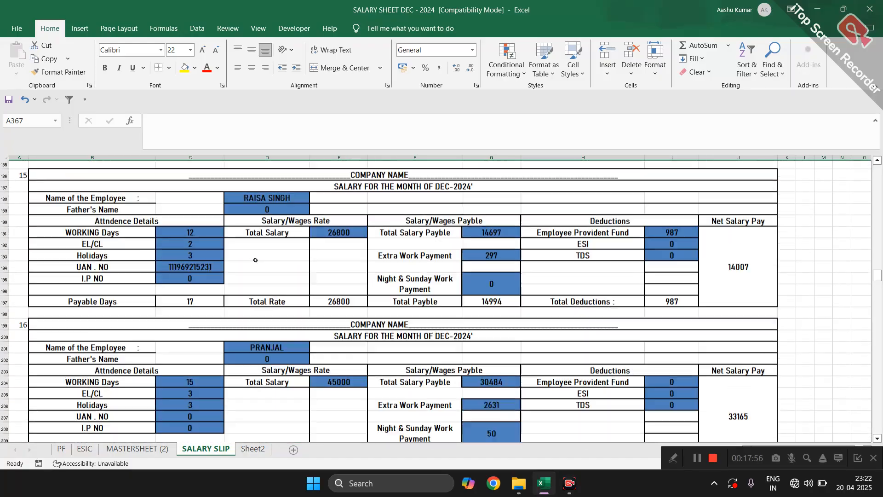
scroll(255, 260, up, 4)
scroll(198, 292, down, 8)
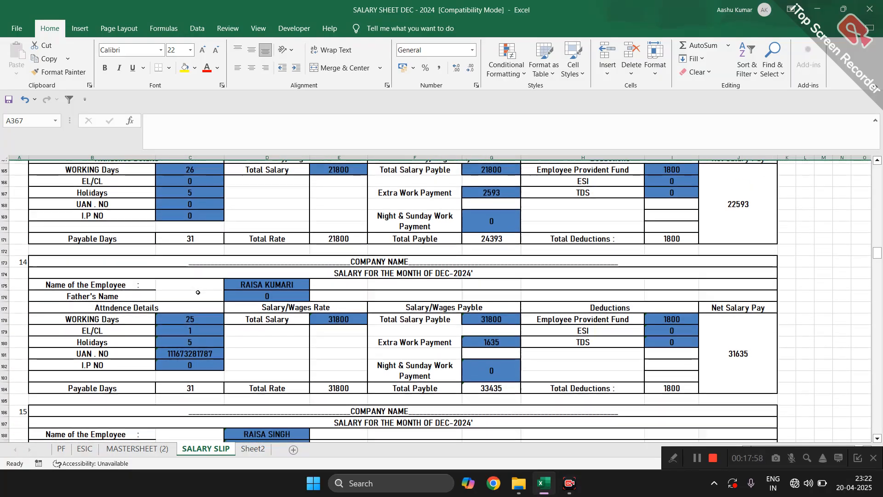
scroll(198, 293, down, 12)
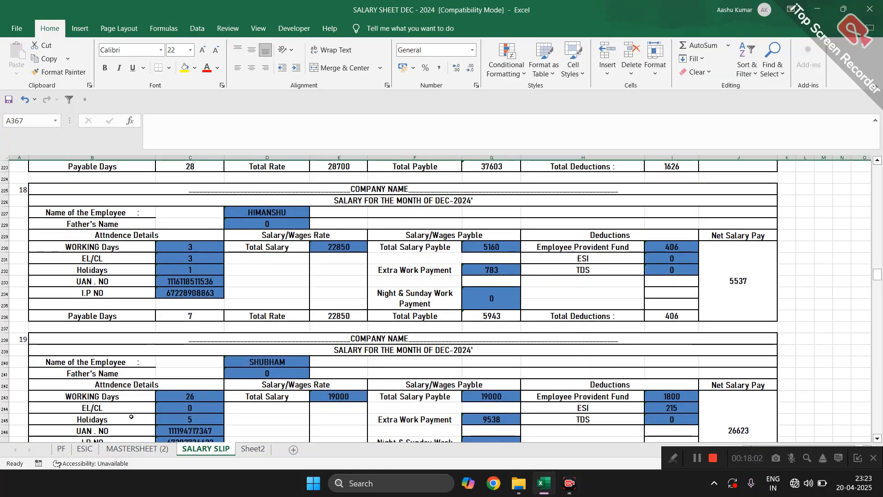
click(117, 449)
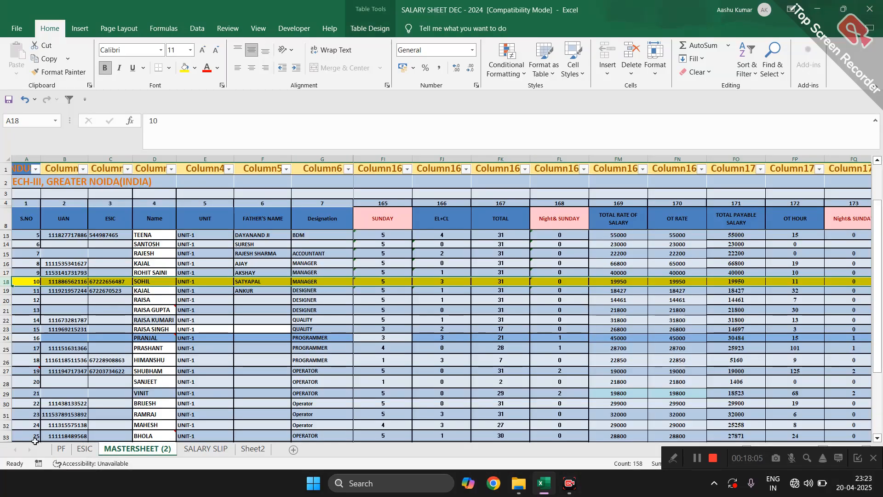
click(3, 361)
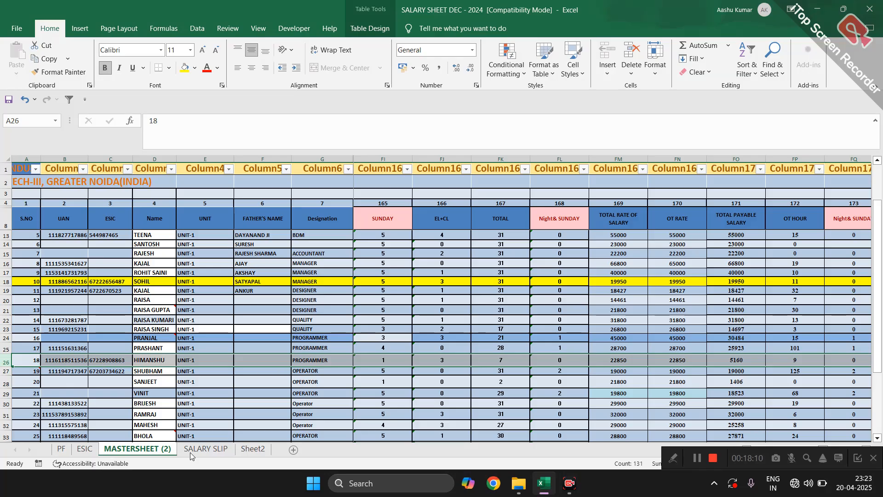
Compare slip 18's working days, EL/CL, holidays and salary details in SALARY SLIP with row 26 of MASTERSHEET (2)
click(206, 449)
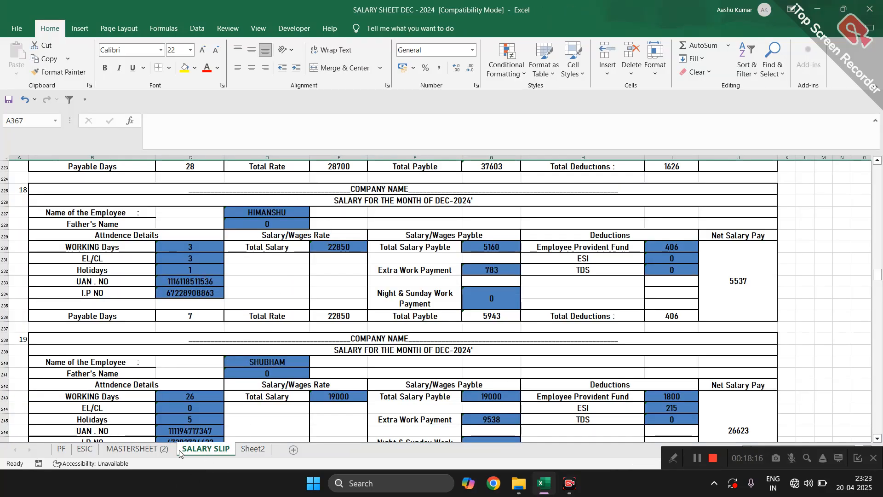
click(158, 449)
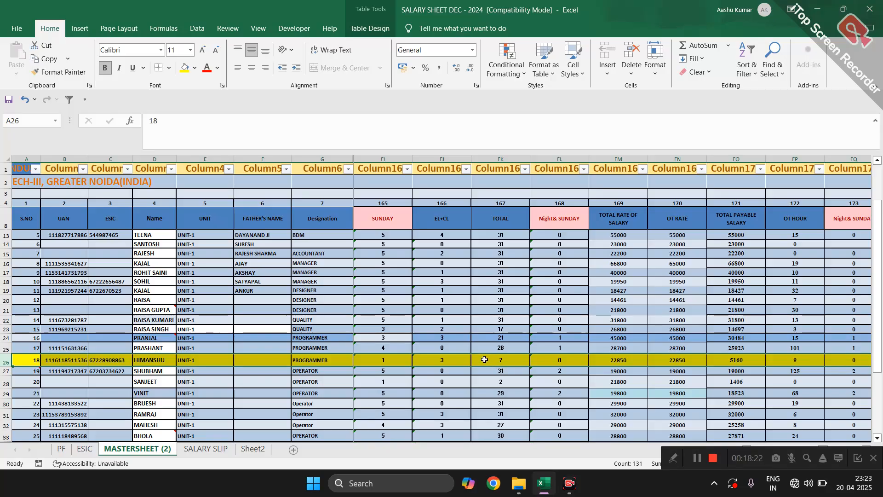
scroll(484, 360, left, 2)
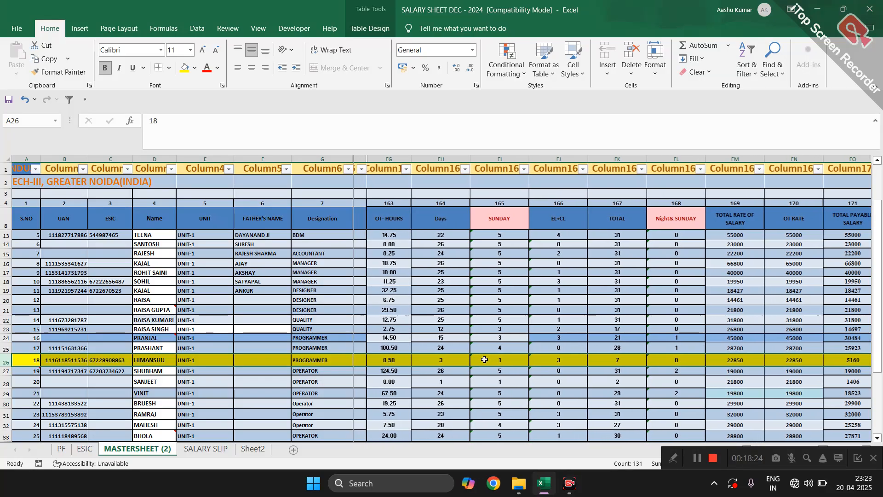
scroll(484, 360, right, 1)
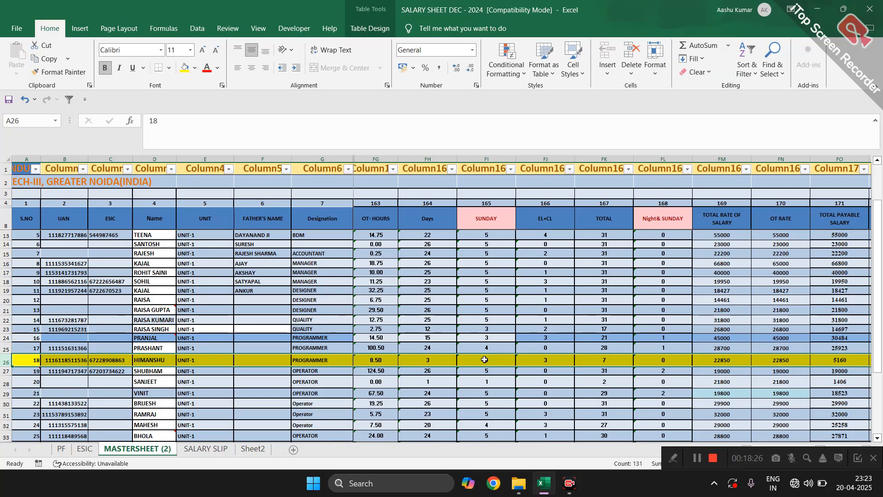
click(205, 448)
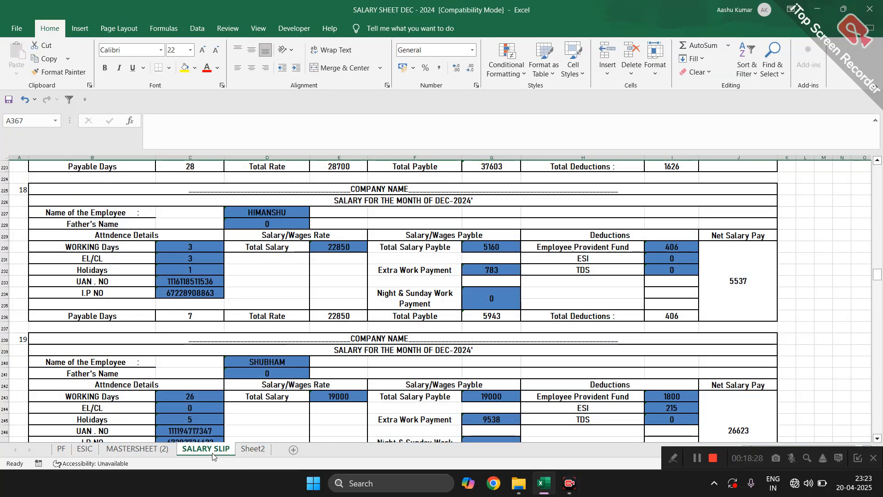
scroll(187, 399, down, 1)
scroll(187, 400, down, 1)
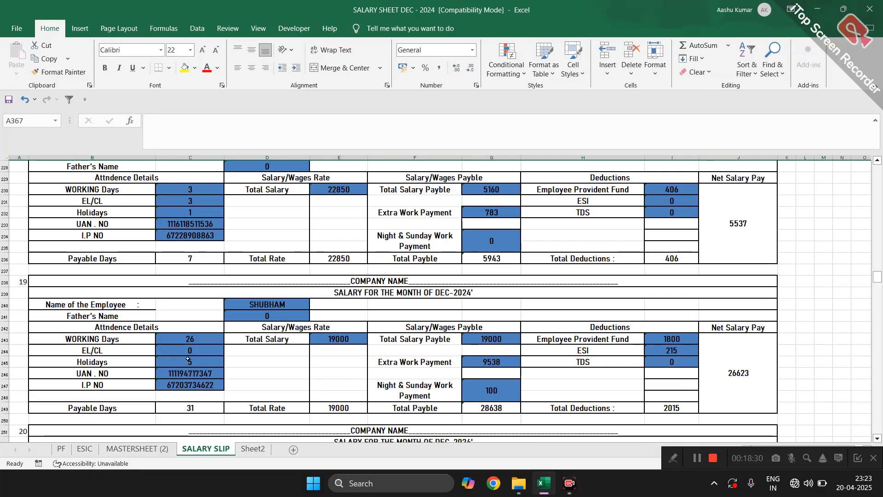
scroll(239, 302, up, 3)
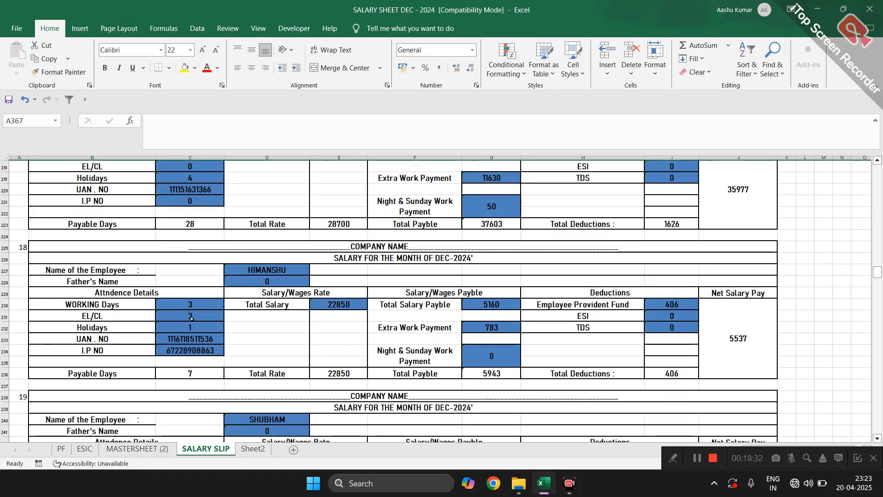
Compare slip 18's EL/CL, payable days and Night & Sunday payment in SALARY SLIP with row 26 of MASTERSHEET (2)
click(142, 449)
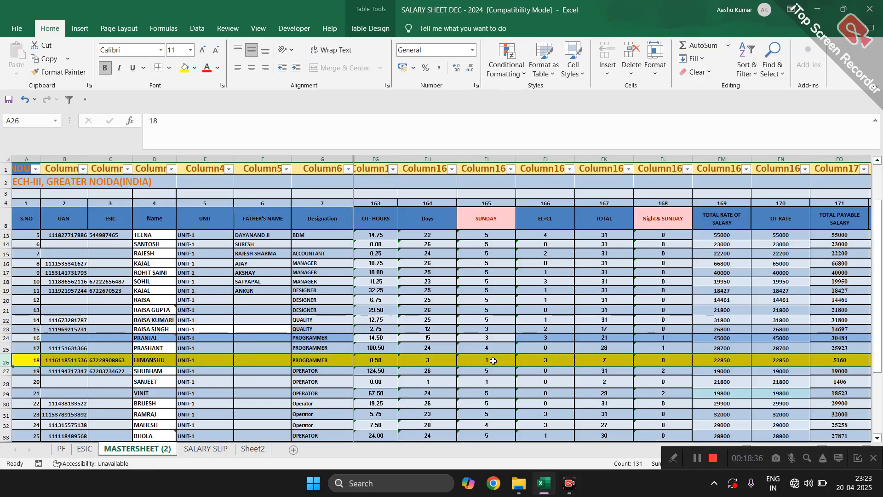
click(534, 361)
click(594, 358)
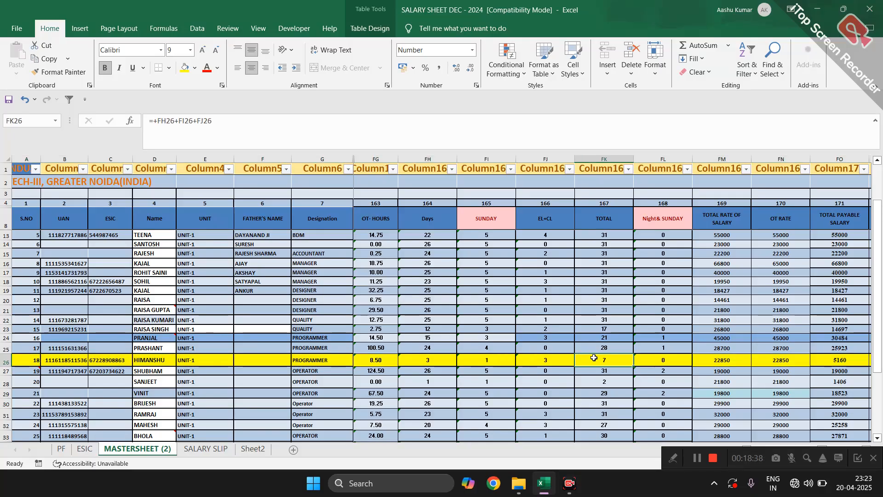
click(655, 363)
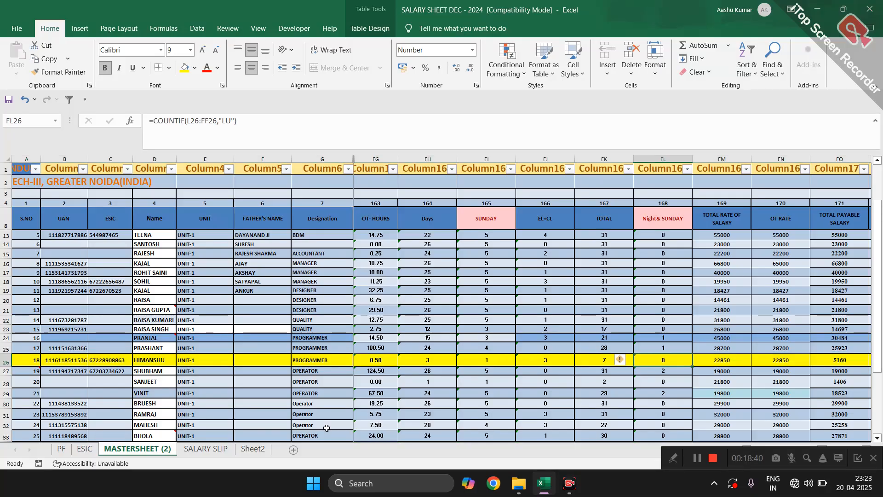
click(207, 449)
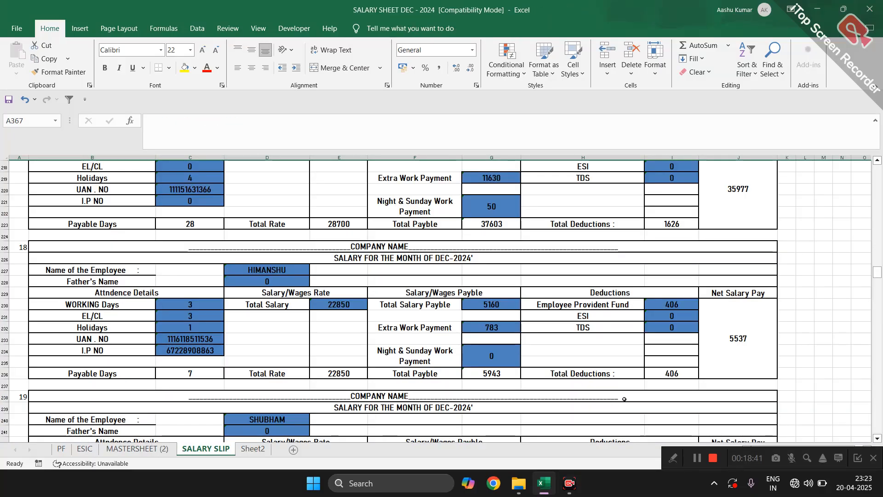
click(485, 356)
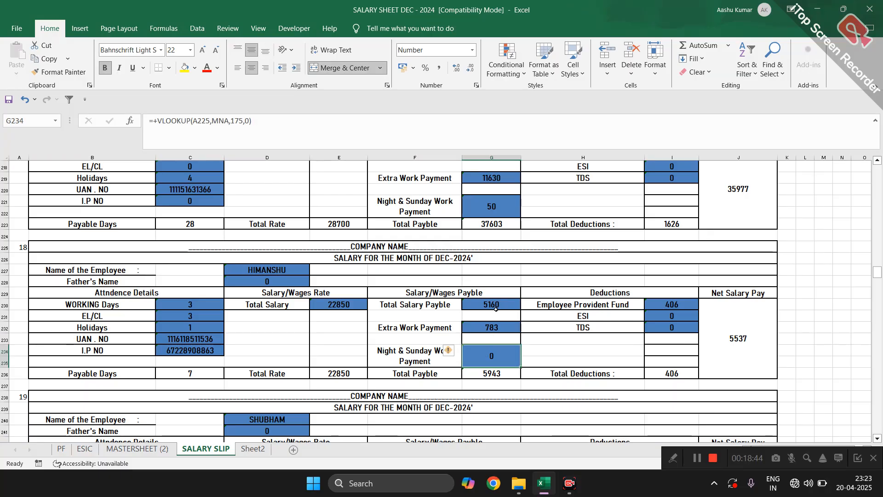
Check row 26's payable salary, OT amount and total in MASTERSHEET (2) against slip 18's Salary/Wages Payable figures
click(158, 448)
drag(615, 386, 768, 359)
scroll(768, 358, right, 1)
scroll(767, 358, right, 3)
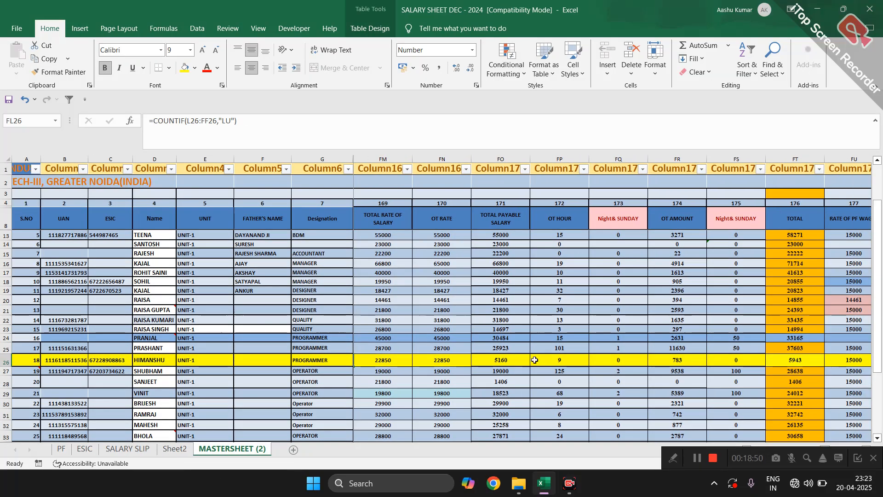
click(514, 359)
click(668, 362)
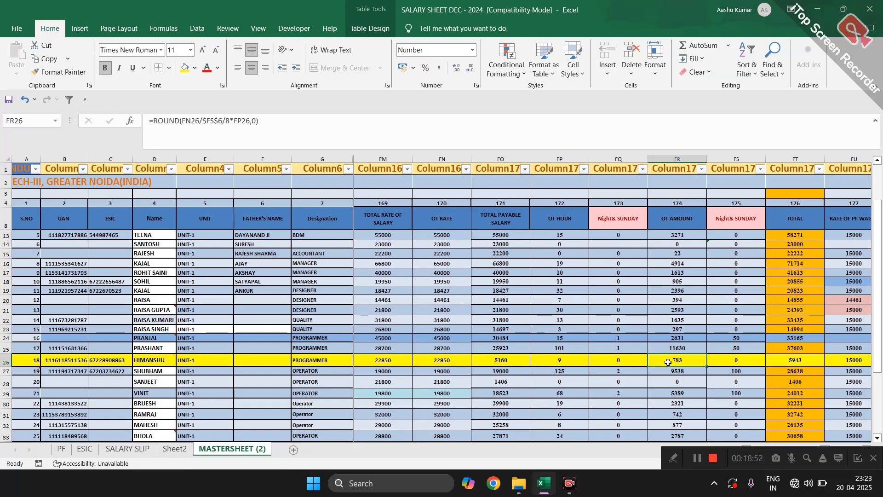
click(800, 362)
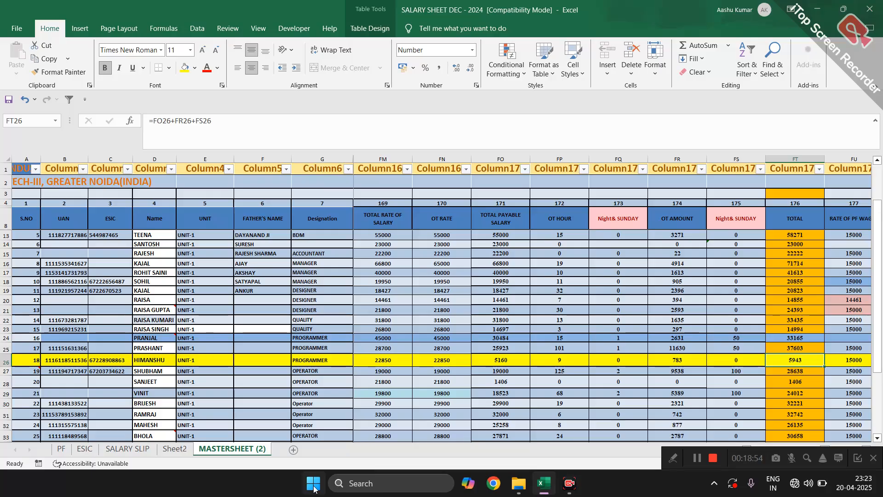
click(125, 448)
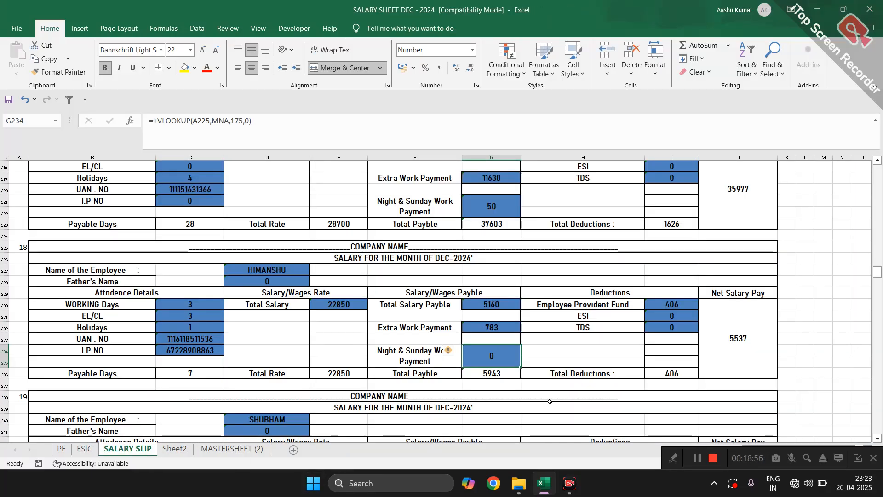
click(489, 373)
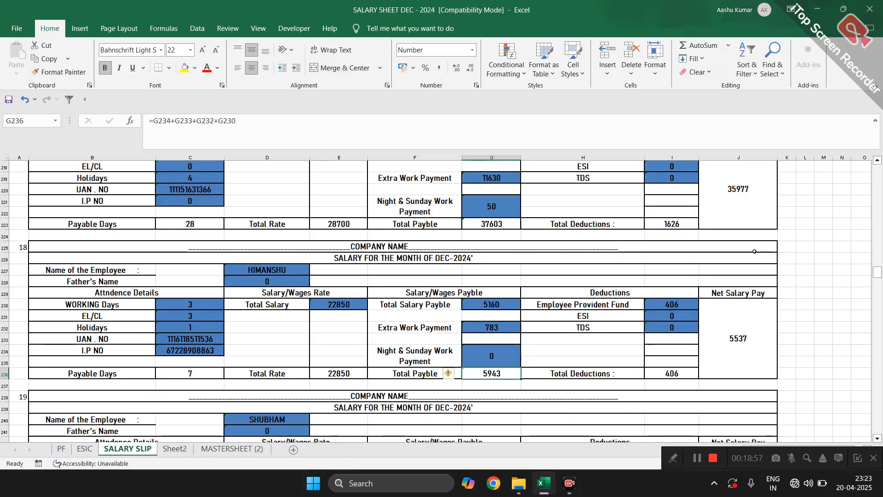
Compare slip 18's provident fund, ESI, TDS, total deductions and net salary with the matching columns of MASTERSHEET (2) row 26
click(672, 302)
drag(672, 304, 668, 325)
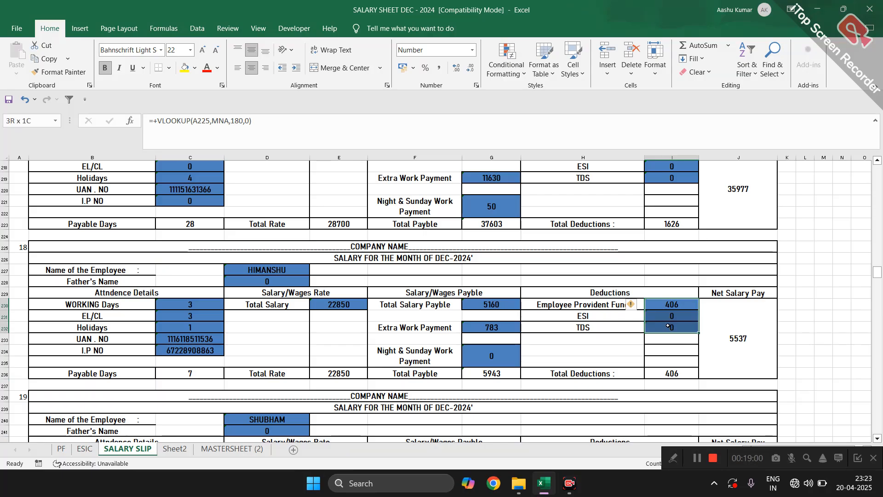
drag(179, 450, 647, 355)
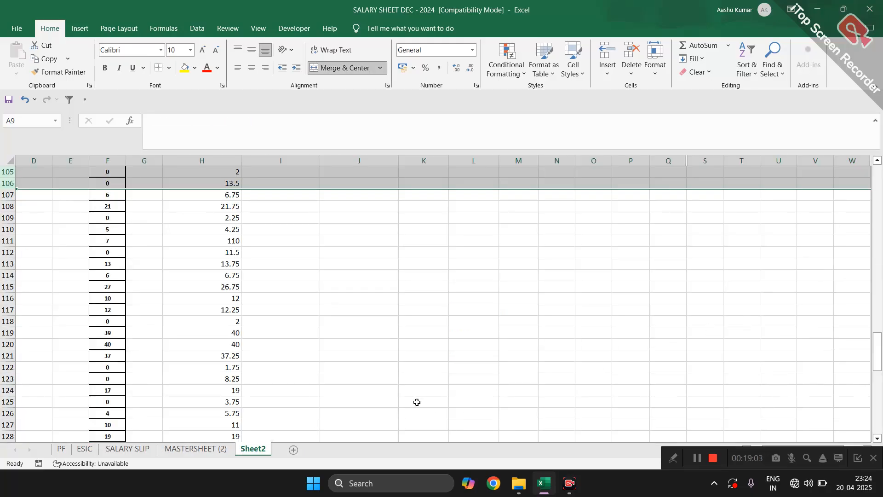
click(124, 449)
click(192, 451)
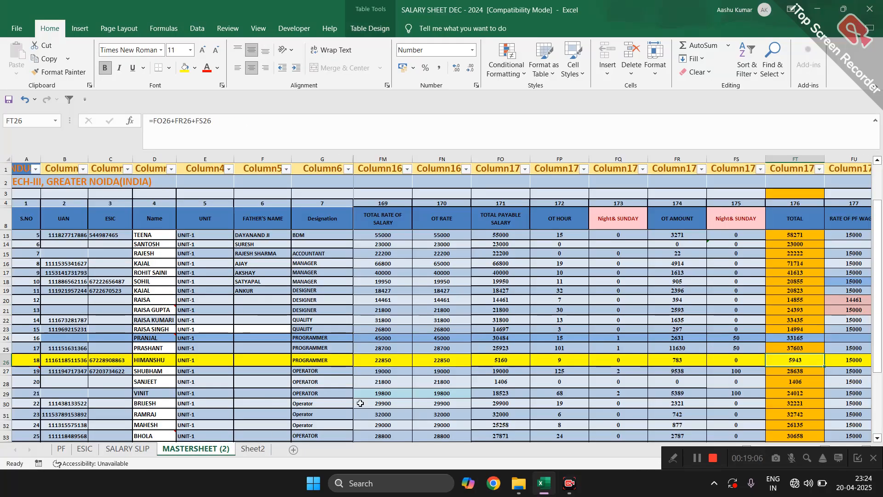
scroll(637, 367, right, 3)
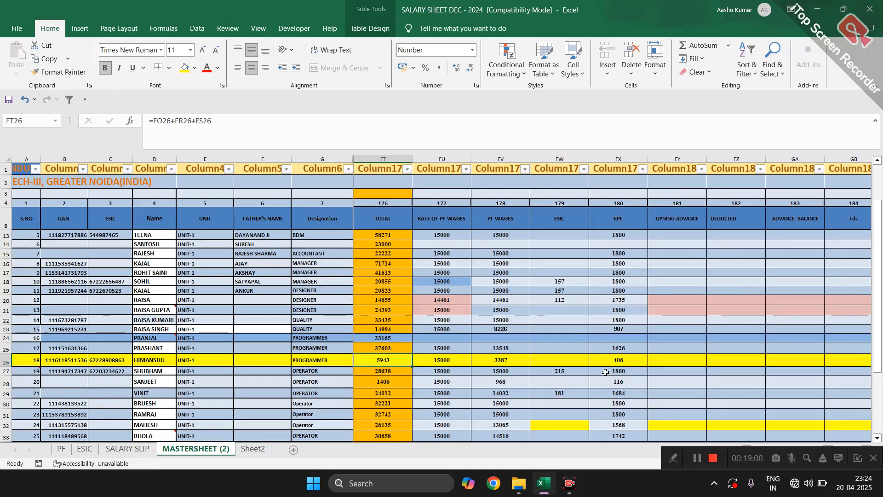
scroll(607, 371, right, 3)
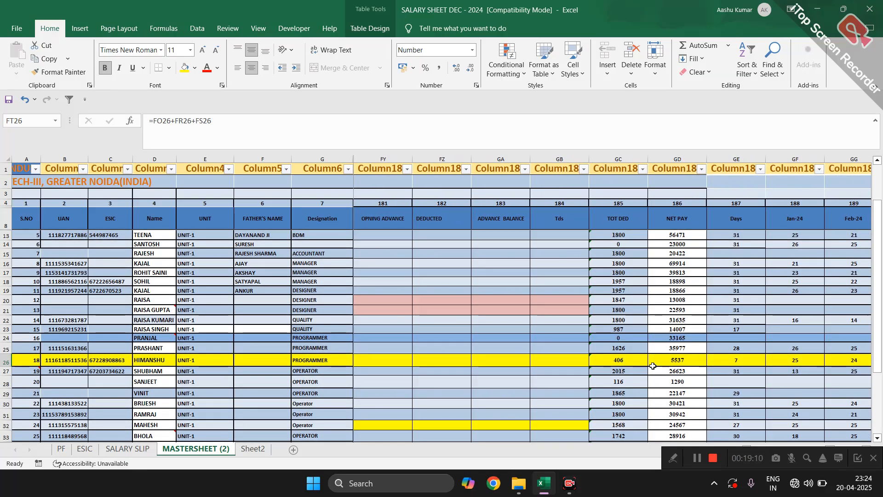
click(127, 449)
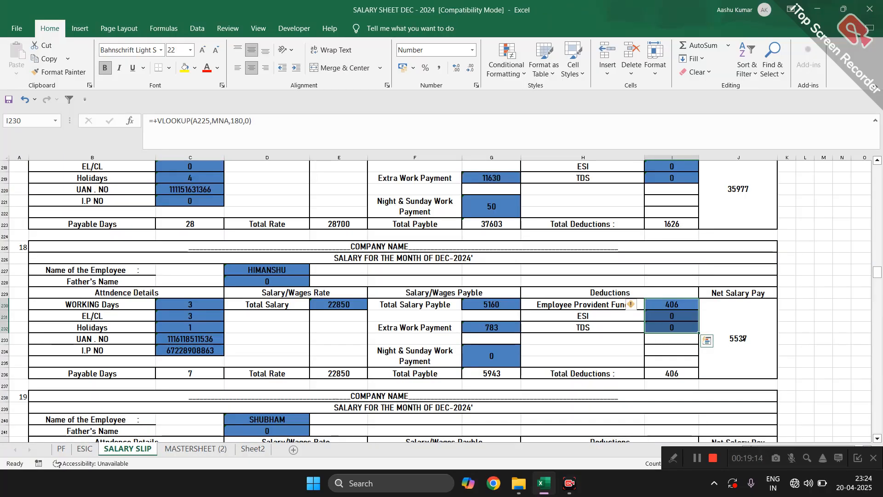
click(743, 338)
Go back to slip 2 in SALARY SLIP and select employee 2's row 10 in MASTERSHEET (2)
scroll(409, 246, up, 20)
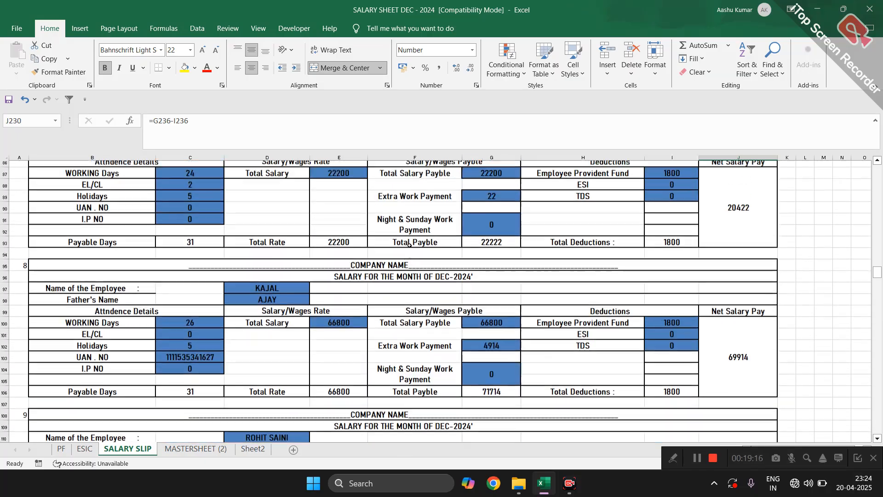
scroll(409, 245, up, 18)
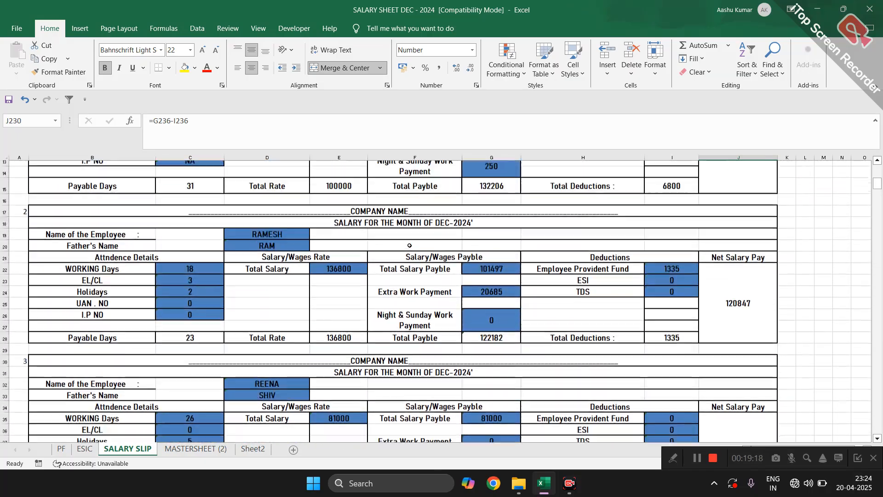
scroll(410, 246, down, 2)
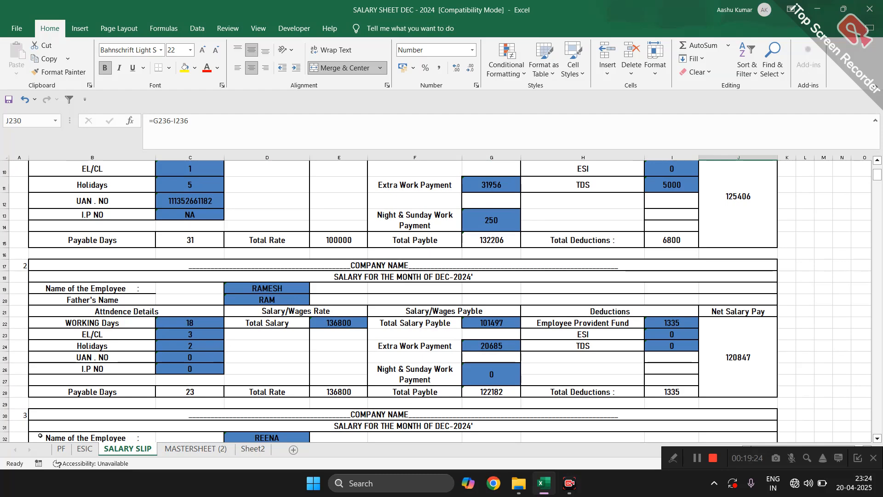
click(195, 449)
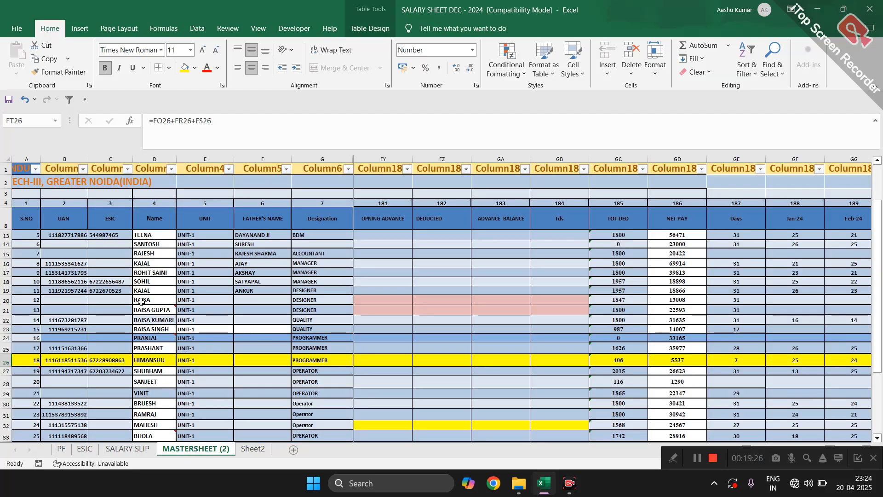
scroll(71, 251, up, 2)
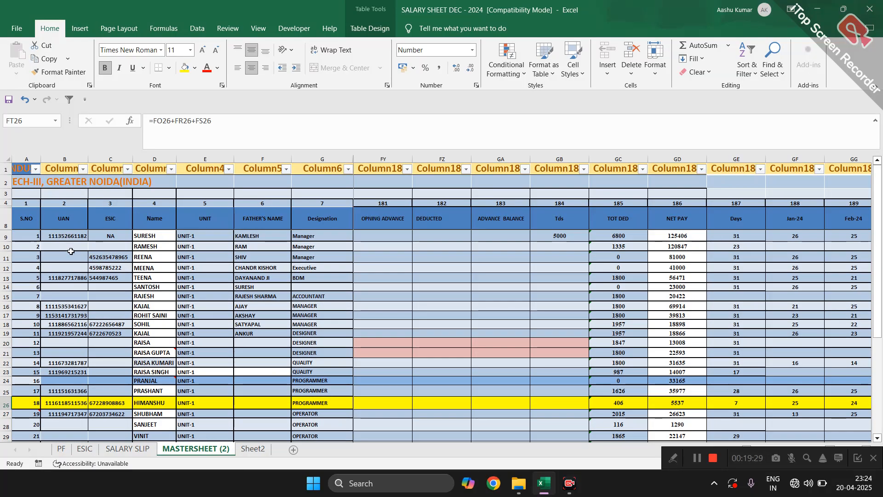
click(62, 248)
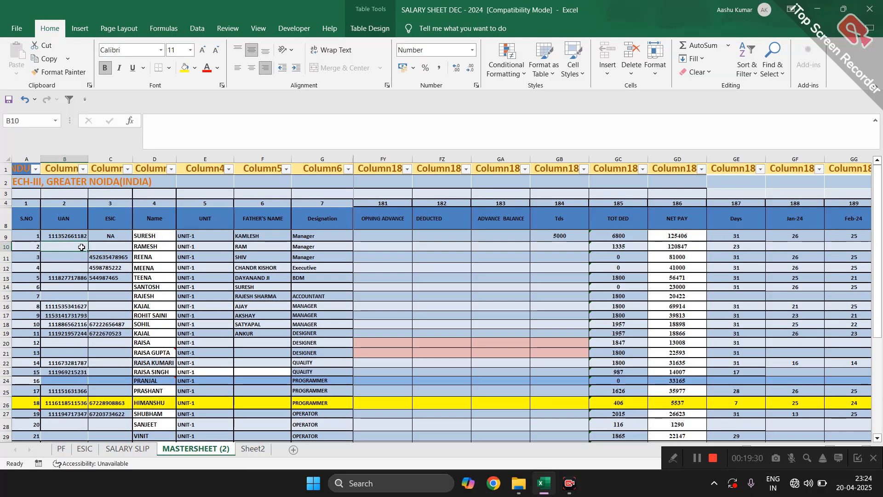
click(5, 246)
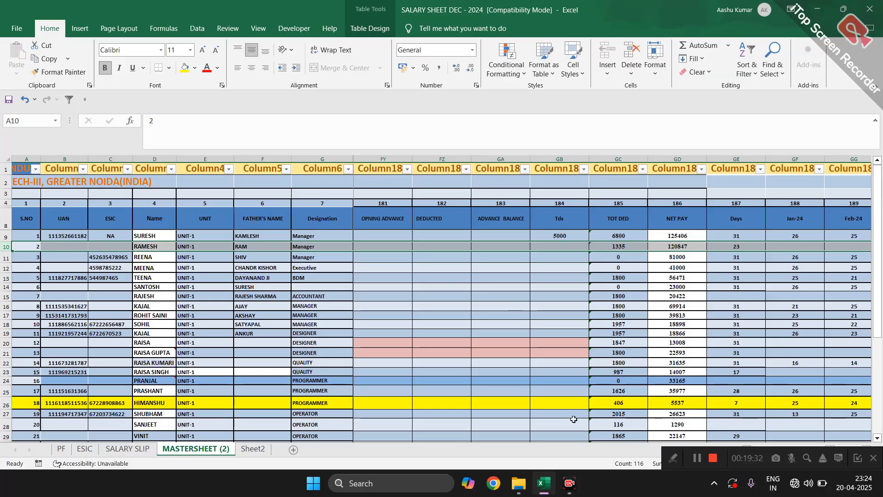
Compare slip 2's working days, EL/CL, holidays, UAN and I.P number fields with row 10 of MASTERSHEET (2)
scroll(621, 401, left, 5)
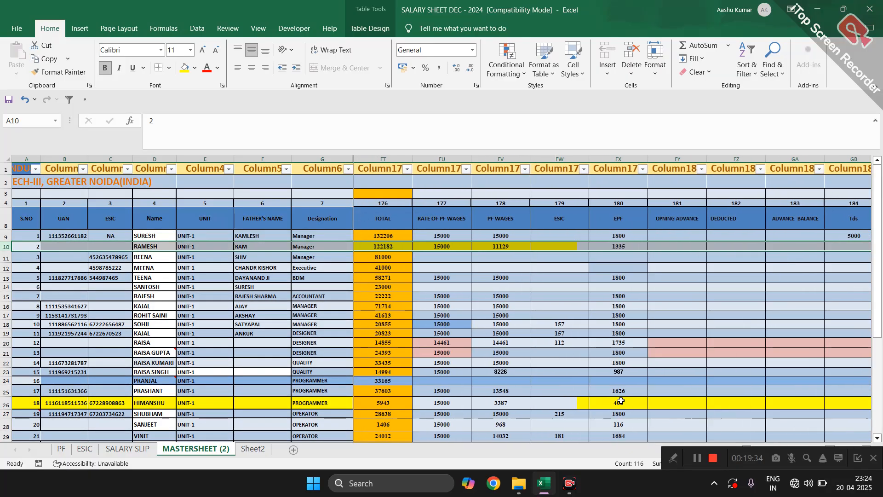
scroll(621, 401, left, 2)
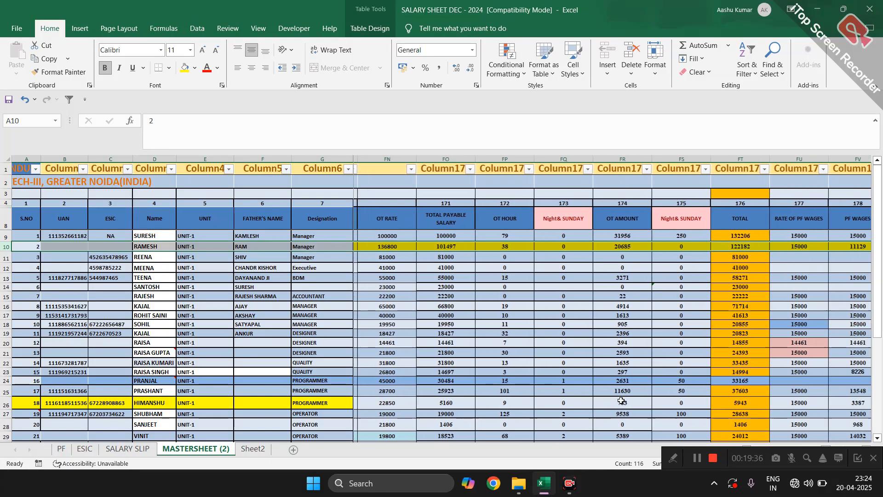
scroll(621, 401, left, 4)
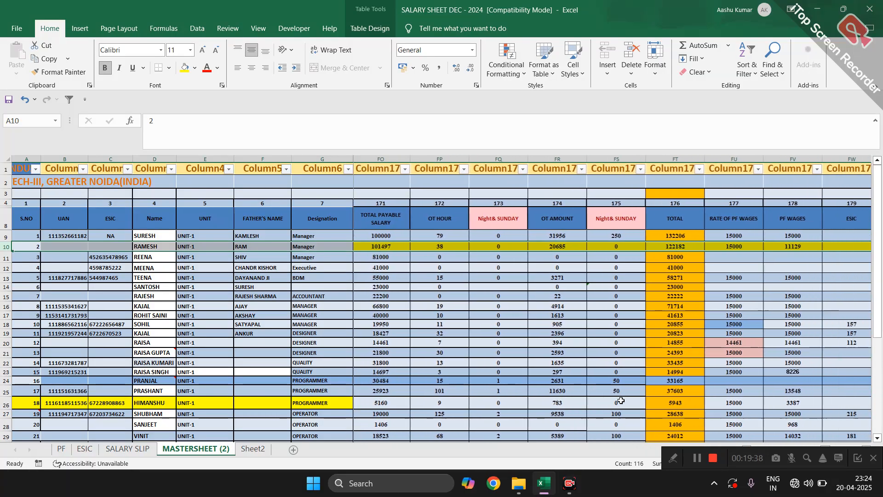
scroll(621, 401, left, 3)
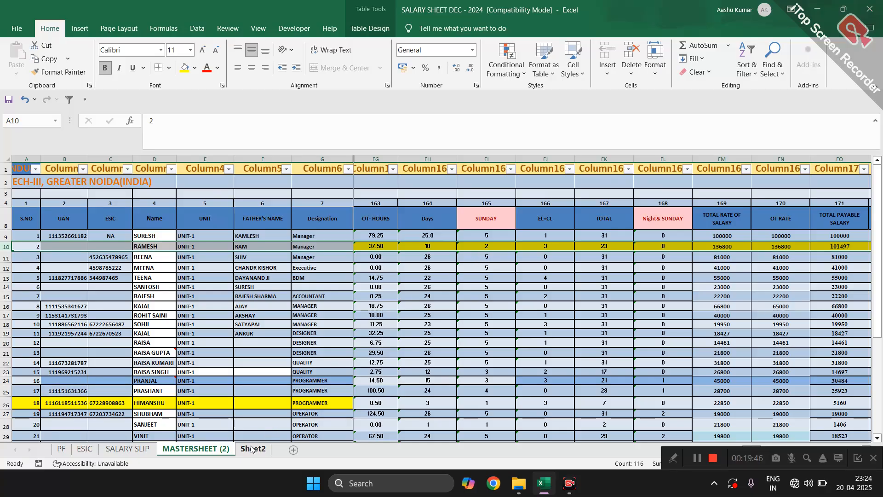
click(129, 448)
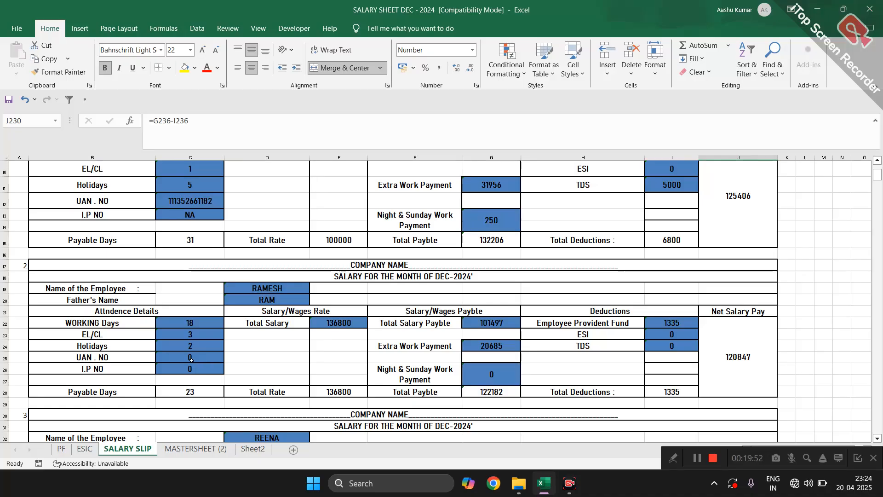
click(171, 451)
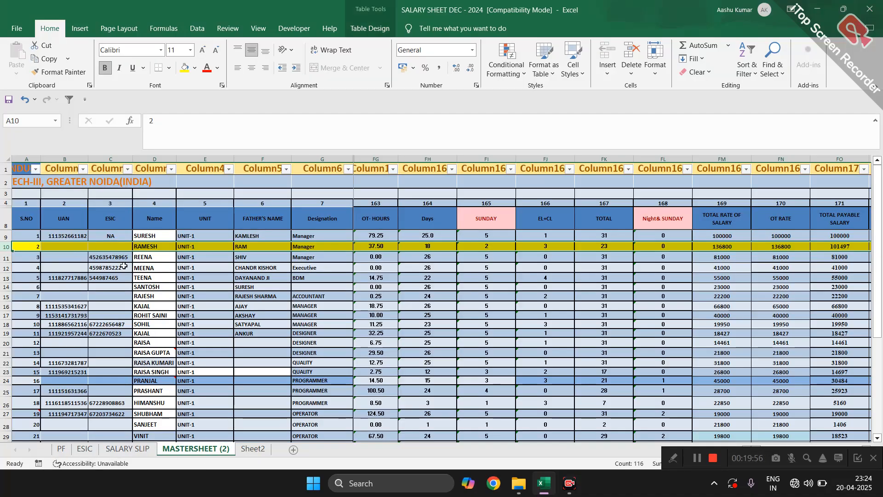
click(135, 451)
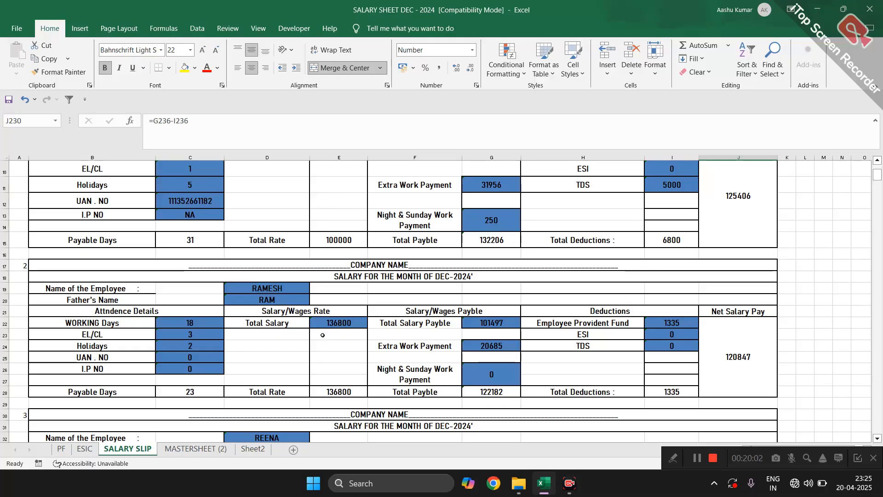
Compare slip 2's salary rate, payable salary, extra work payment and total payable with row 10 of MASTERSHEET (2)
click(175, 450)
scroll(685, 248, right, 4)
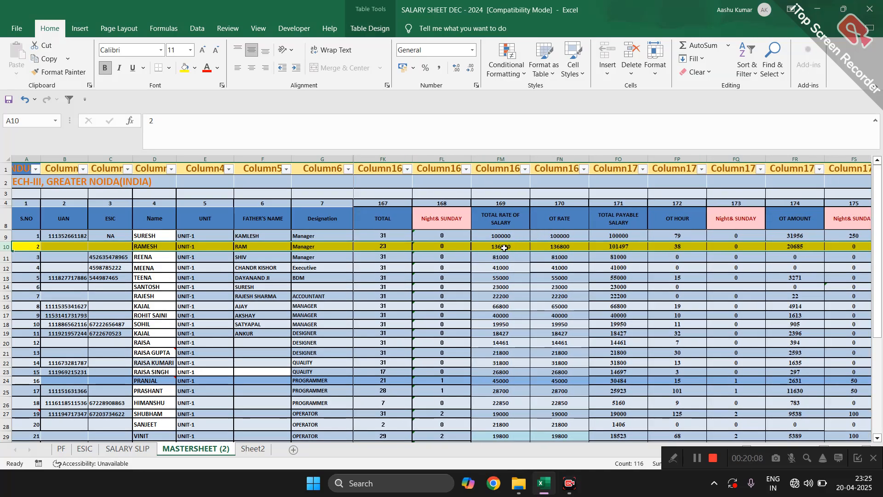
scroll(639, 247, right, 2)
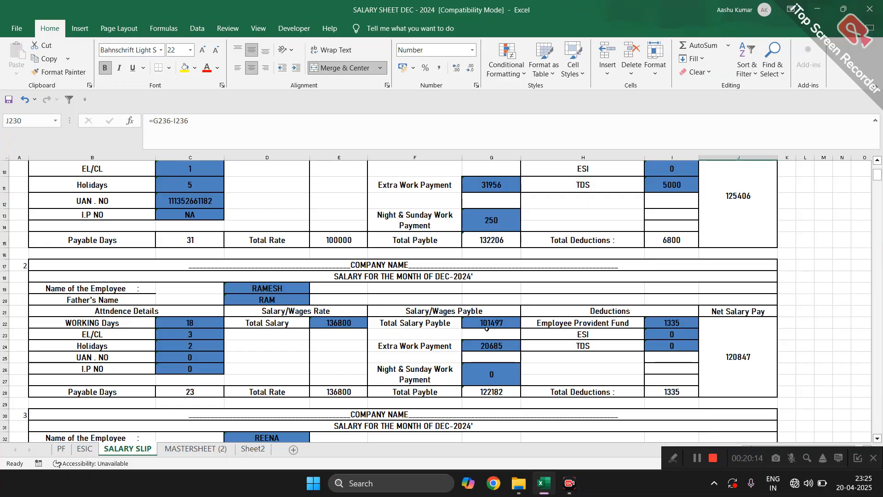
click(488, 324)
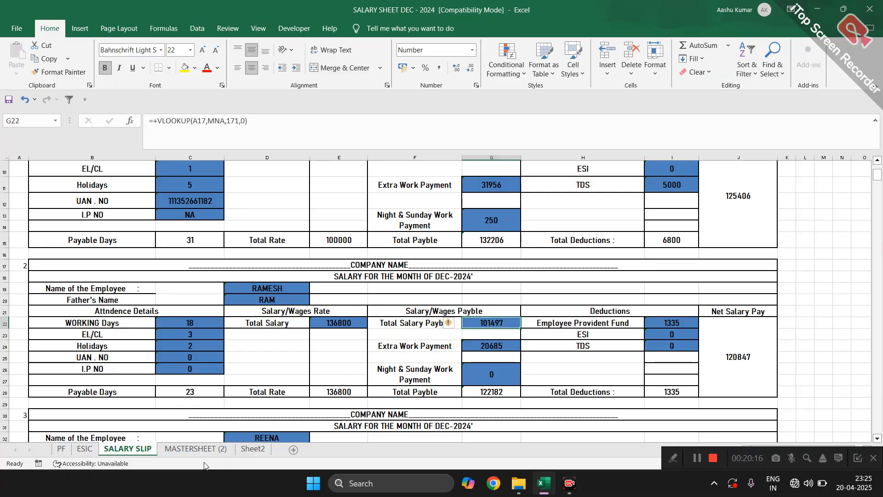
click(198, 449)
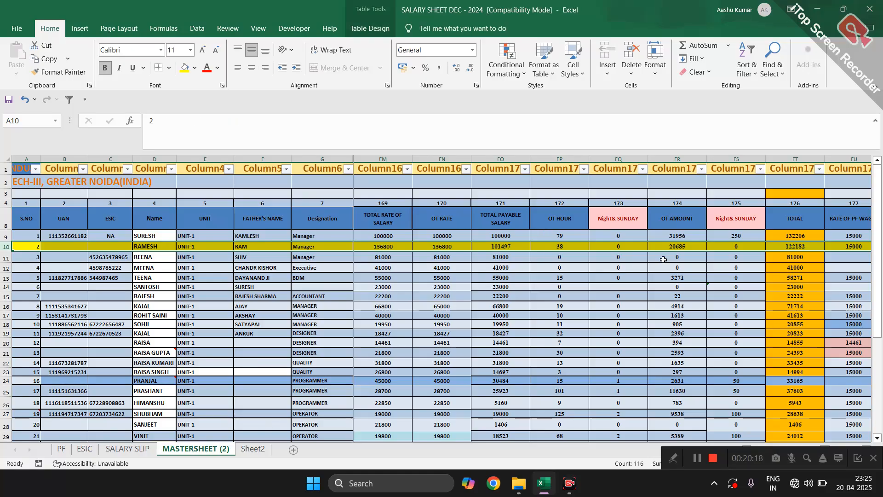
scroll(673, 254, right, 2)
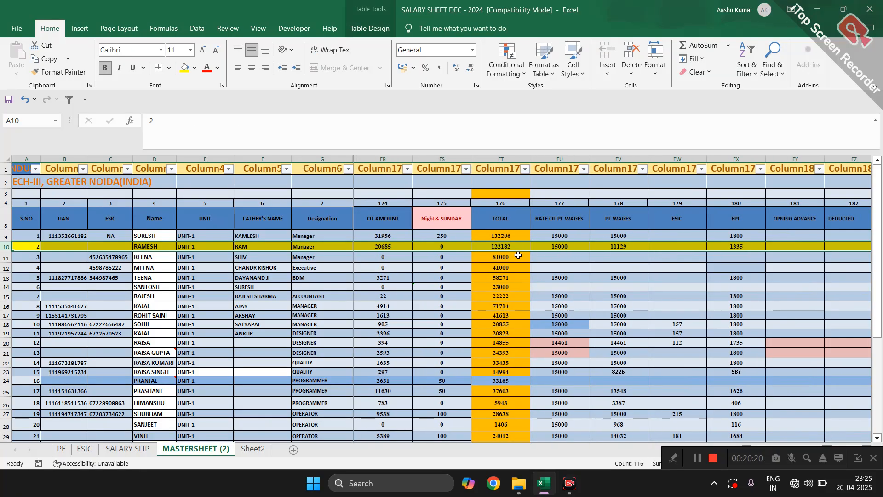
click(114, 448)
click(501, 392)
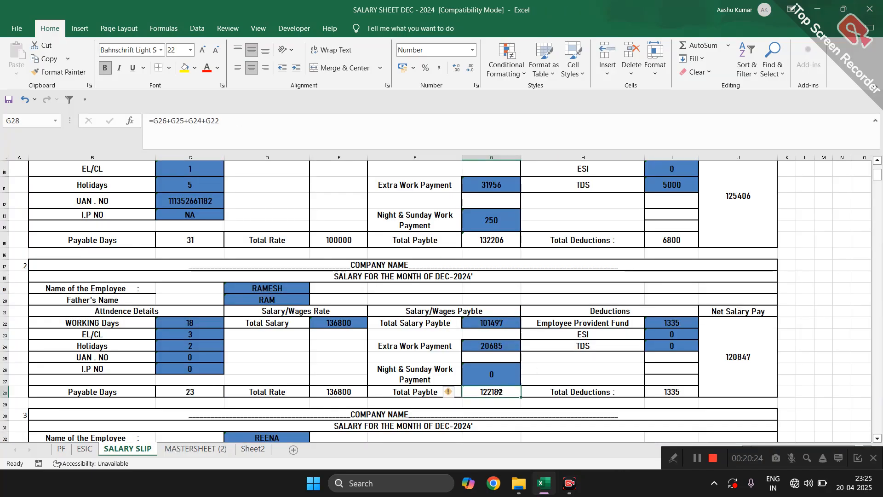
Compare slip 2's provident fund, total deductions and net salary with the EPF, TOT DED and NET PAY columns of MASTERSHEET (2) row 10
click(678, 318)
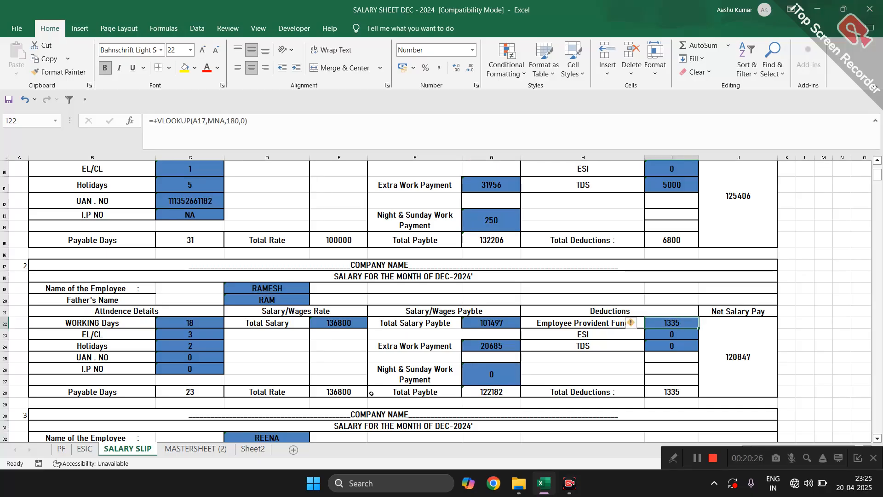
click(197, 448)
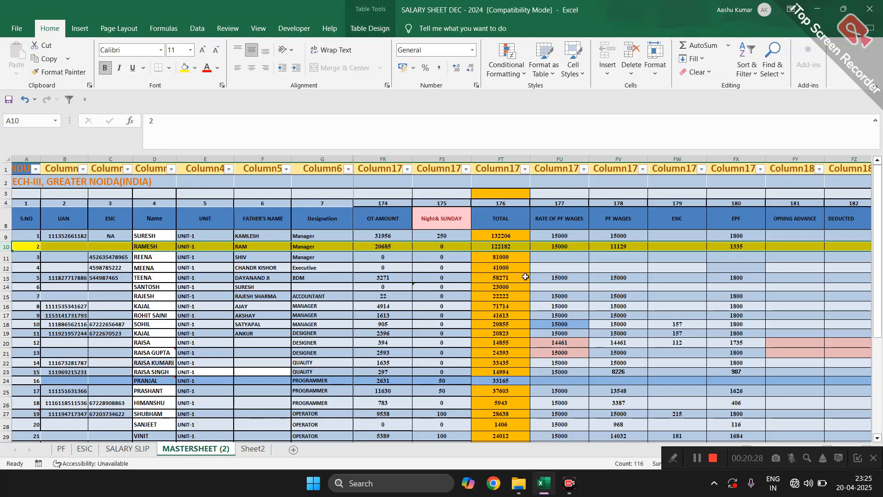
drag(561, 243, 552, 289)
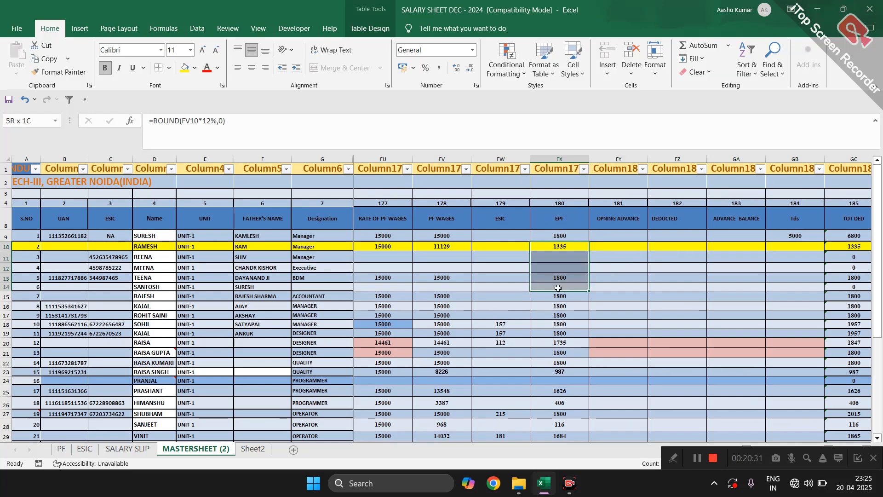
click(570, 245)
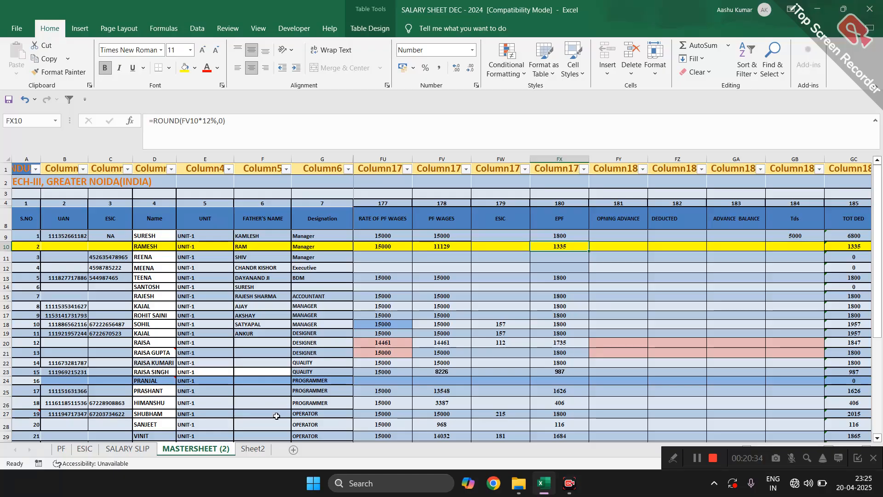
click(122, 450)
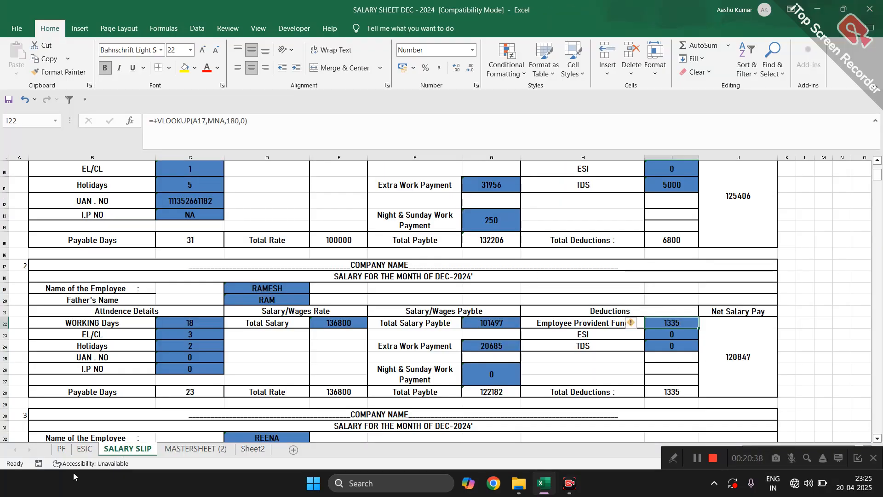
click(196, 450)
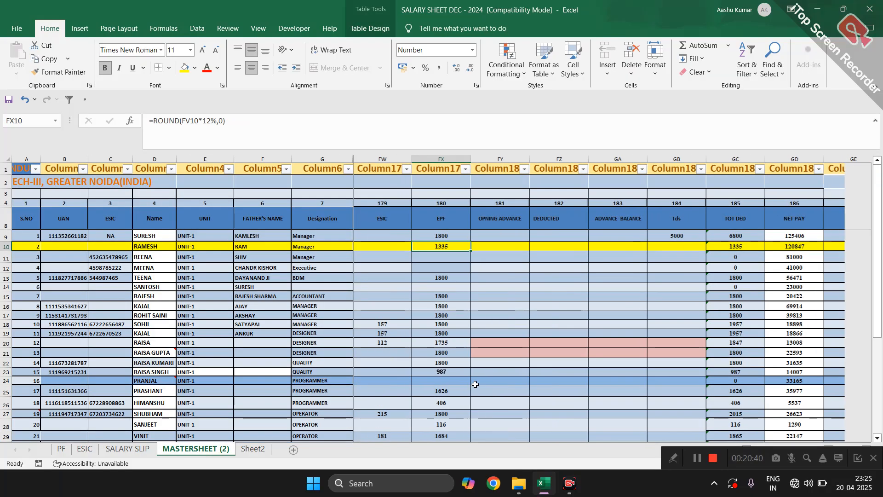
scroll(475, 385, right, 1)
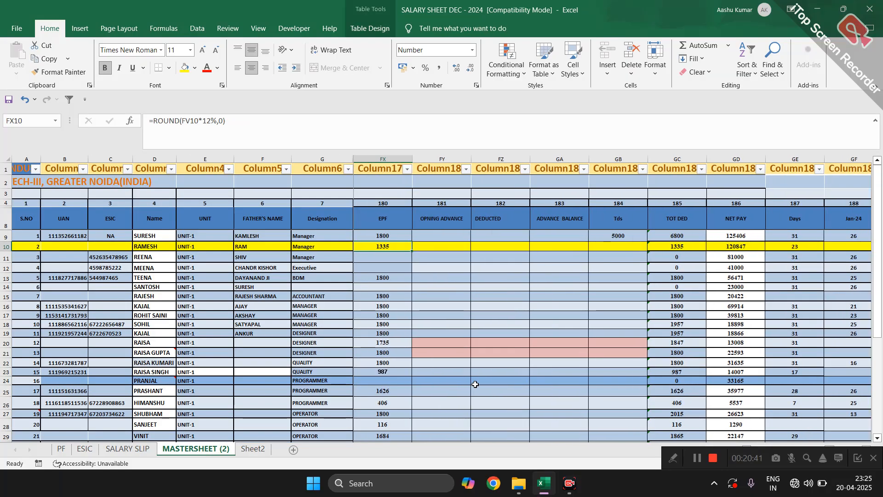
Go to slip 21 in SALARY SLIP and select employee 21's row 29 in MASTERSHEET (2)
click(127, 448)
scroll(110, 381, down, 5)
scroll(110, 381, down, 12)
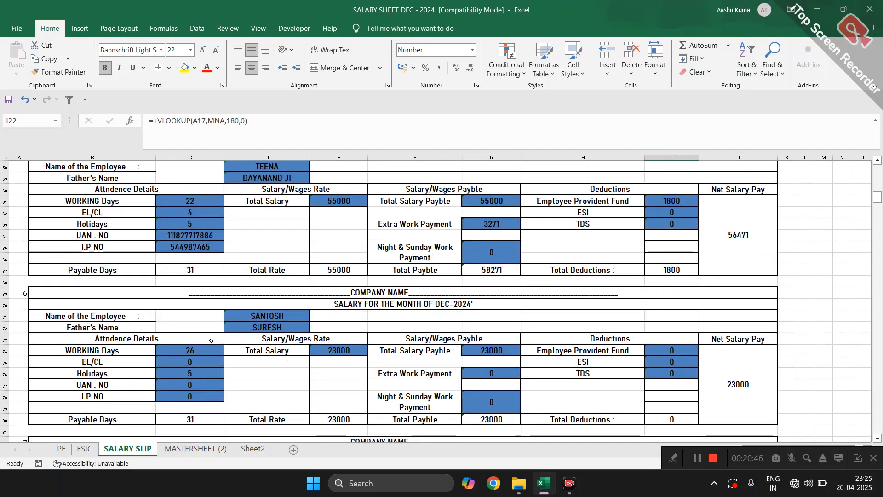
scroll(195, 388, down, 20)
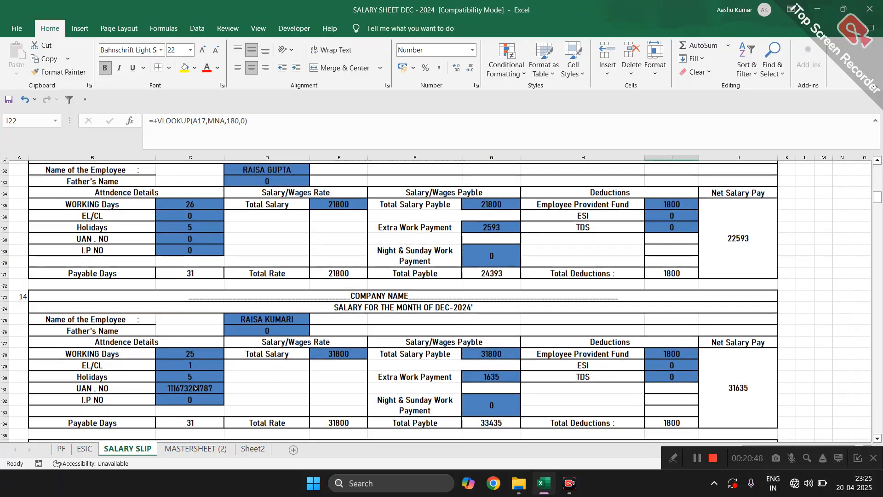
scroll(196, 389, down, 20)
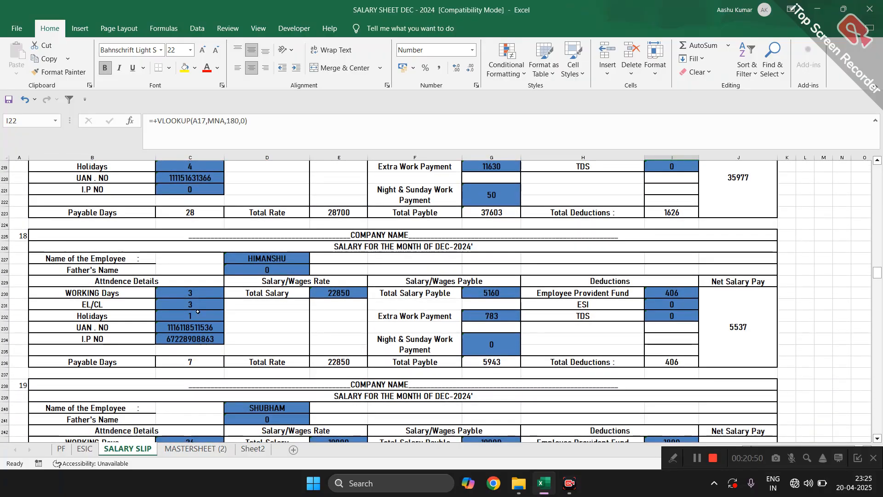
scroll(198, 311, down, 6)
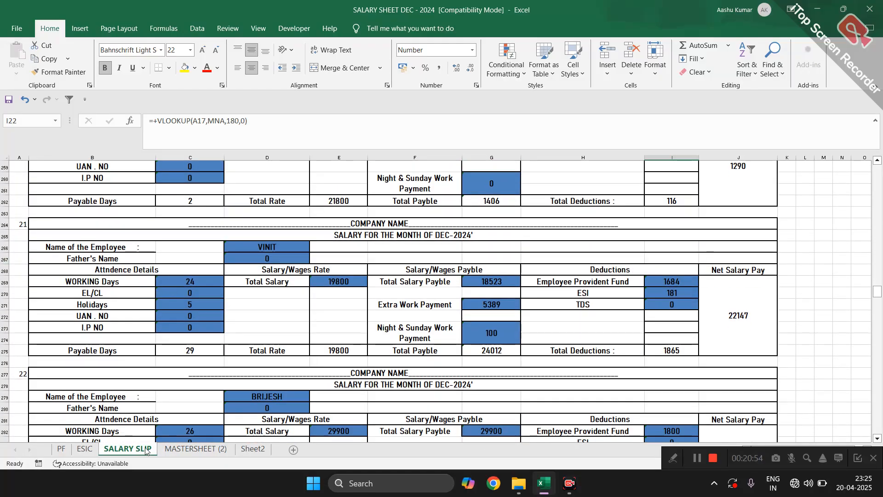
click(196, 449)
scroll(112, 375, down, 2)
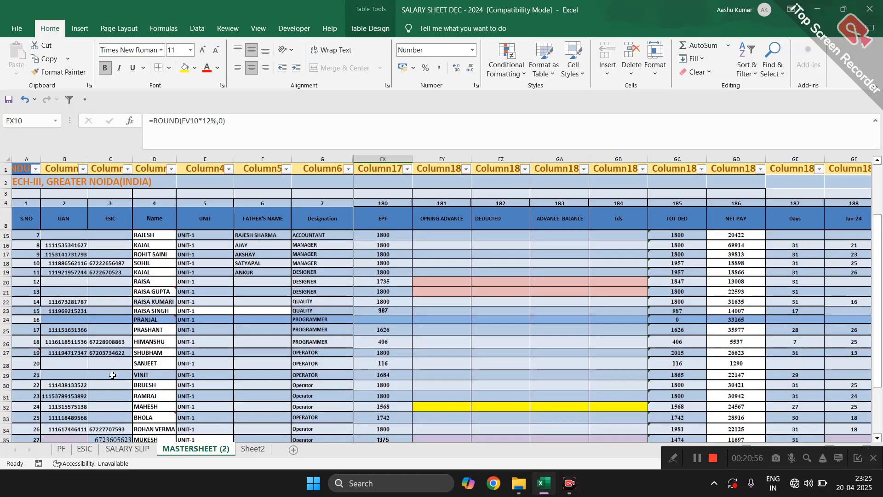
drag(6, 375, 146, 374)
Compare the TOT DED and NET PAY values in MASTERSHEET (2) row 29 with slip 21's deductions and net salary
scroll(491, 398, right, 1)
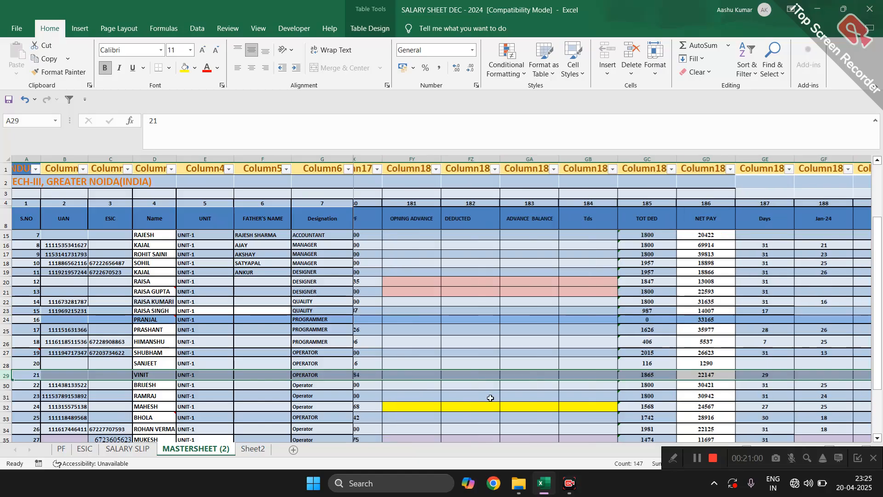
scroll(490, 398, right, 3)
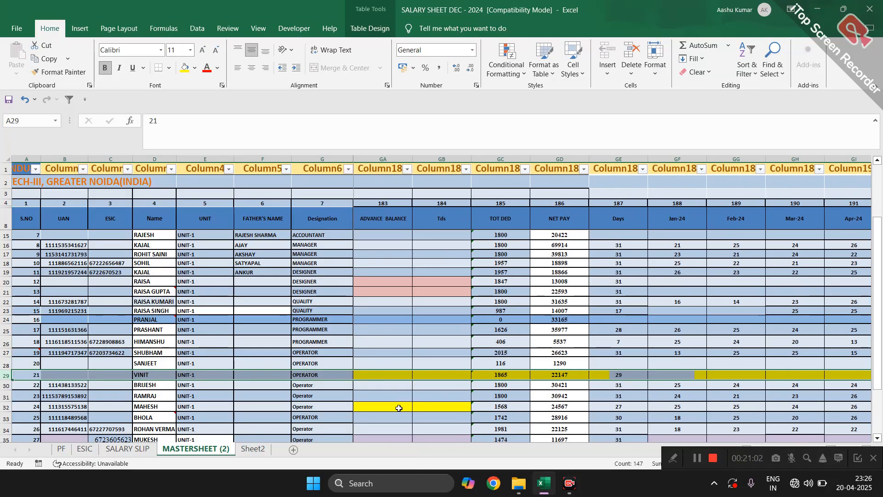
click(127, 448)
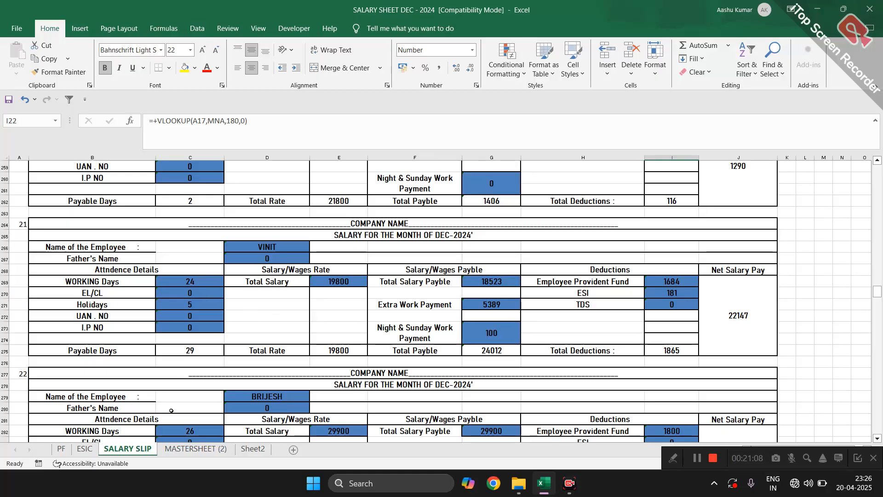
Check row 29's attendance, salary rate and overtime columns in MASTERSHEET (2), and inspect the Sunday count formula in FI14
click(196, 449)
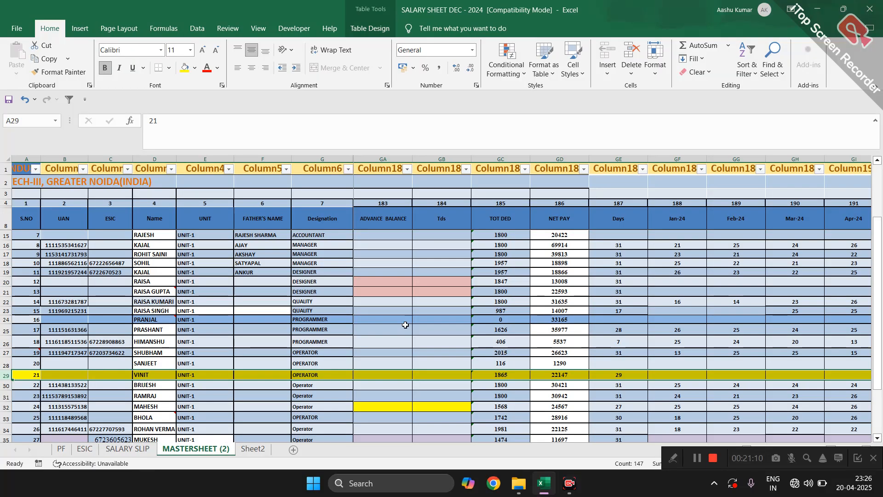
scroll(493, 355, left, 6)
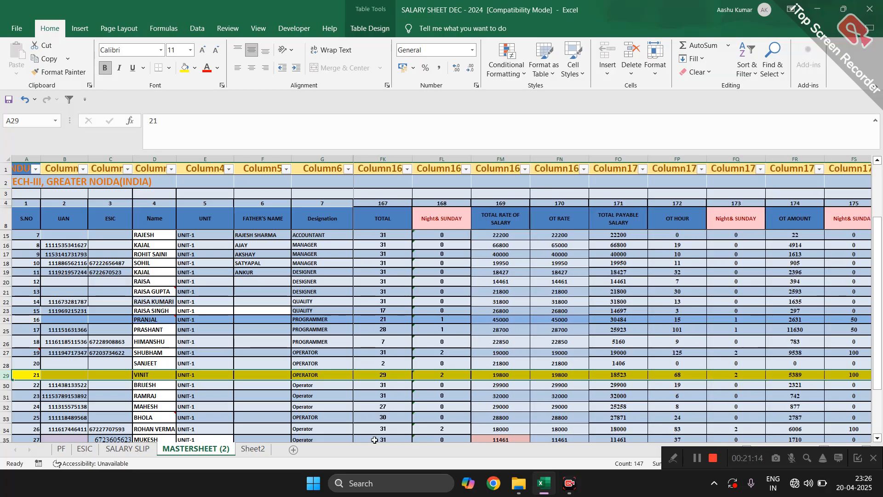
scroll(385, 382, left, 1)
scroll(396, 405, down, 1)
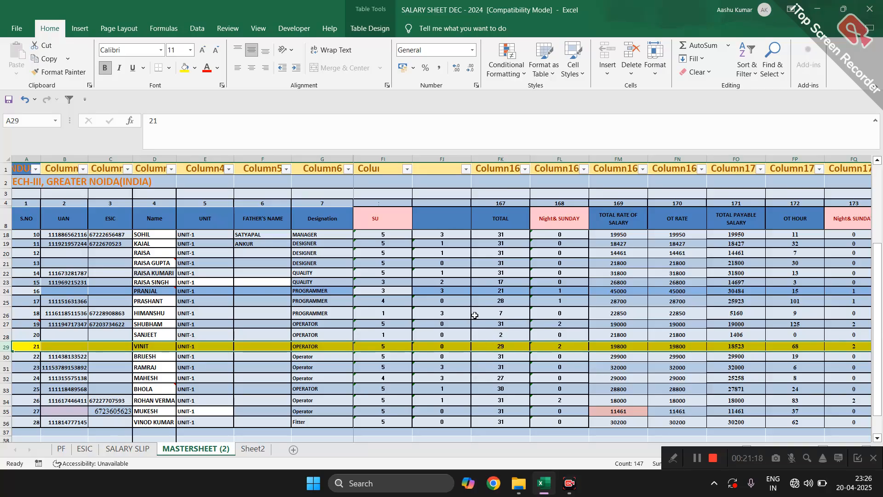
scroll(372, 302, up, 3)
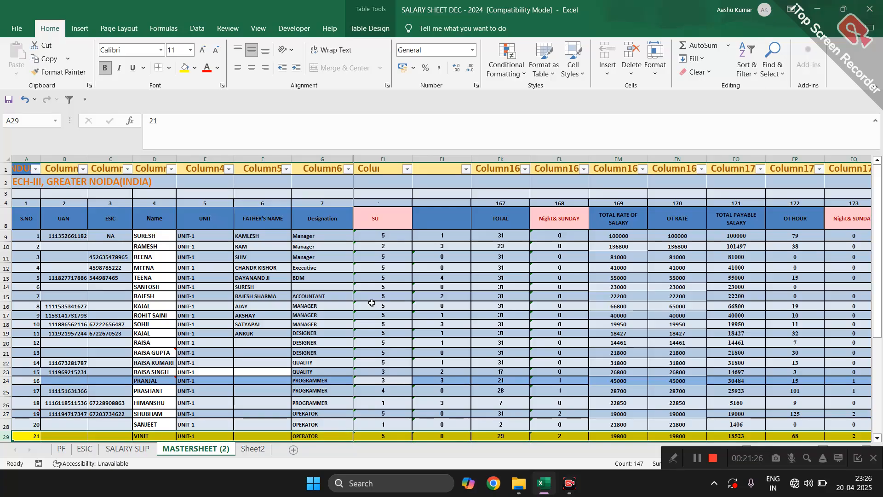
click(401, 289)
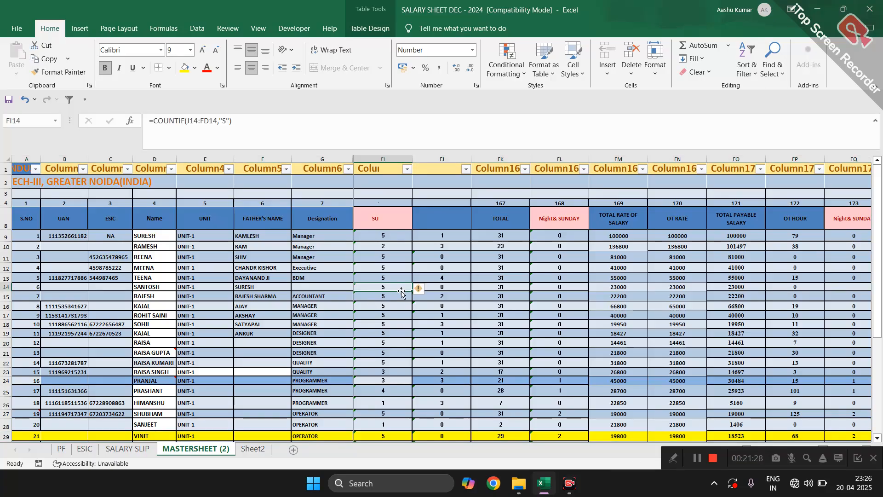
Review the slips in SALARY SLIP, inspecting the Holidays lookup formula in slip 7 and the EL/CL lookup formula in slip 1
click(128, 448)
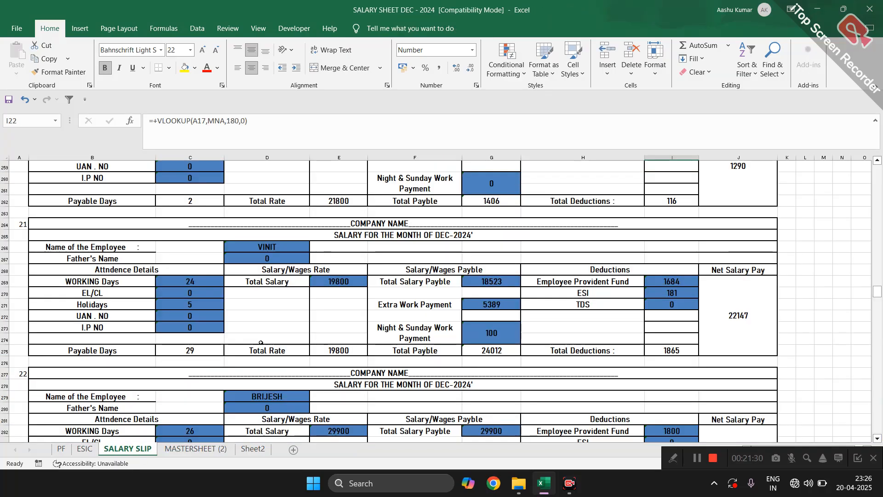
scroll(205, 341, down, 2)
scroll(205, 341, up, 15)
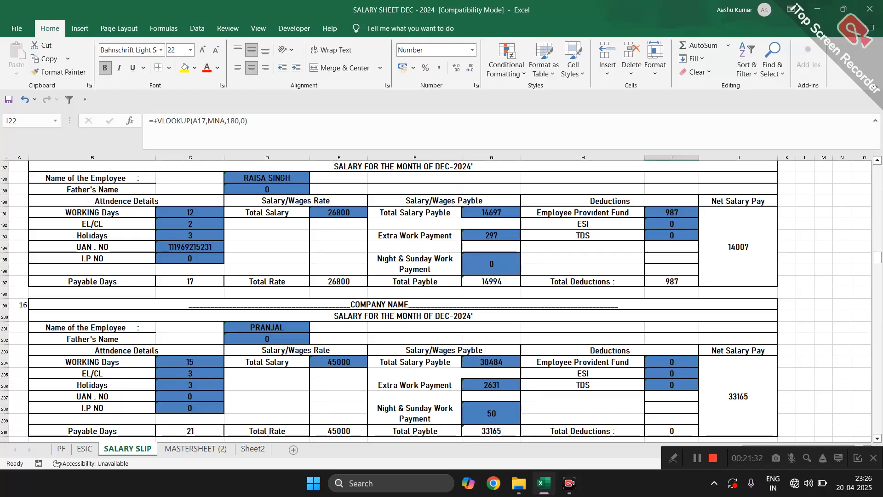
scroll(217, 417, up, 20)
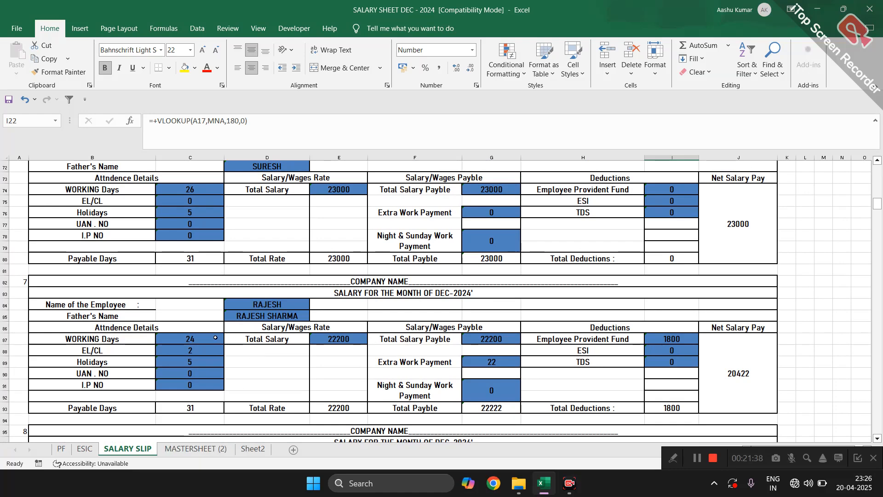
click(194, 361)
scroll(184, 382, up, 20)
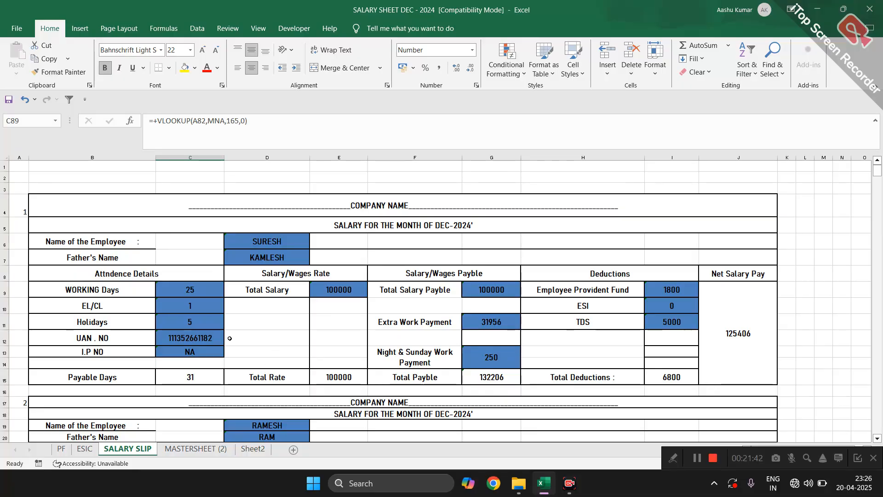
click(184, 310)
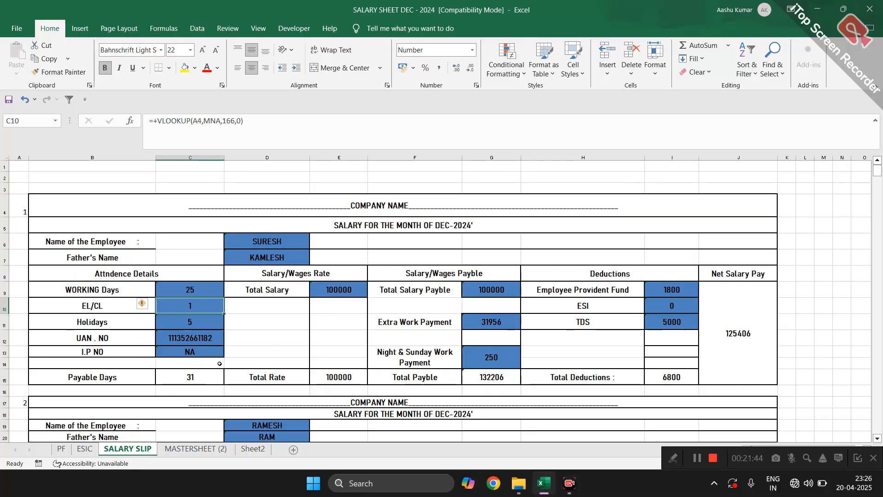